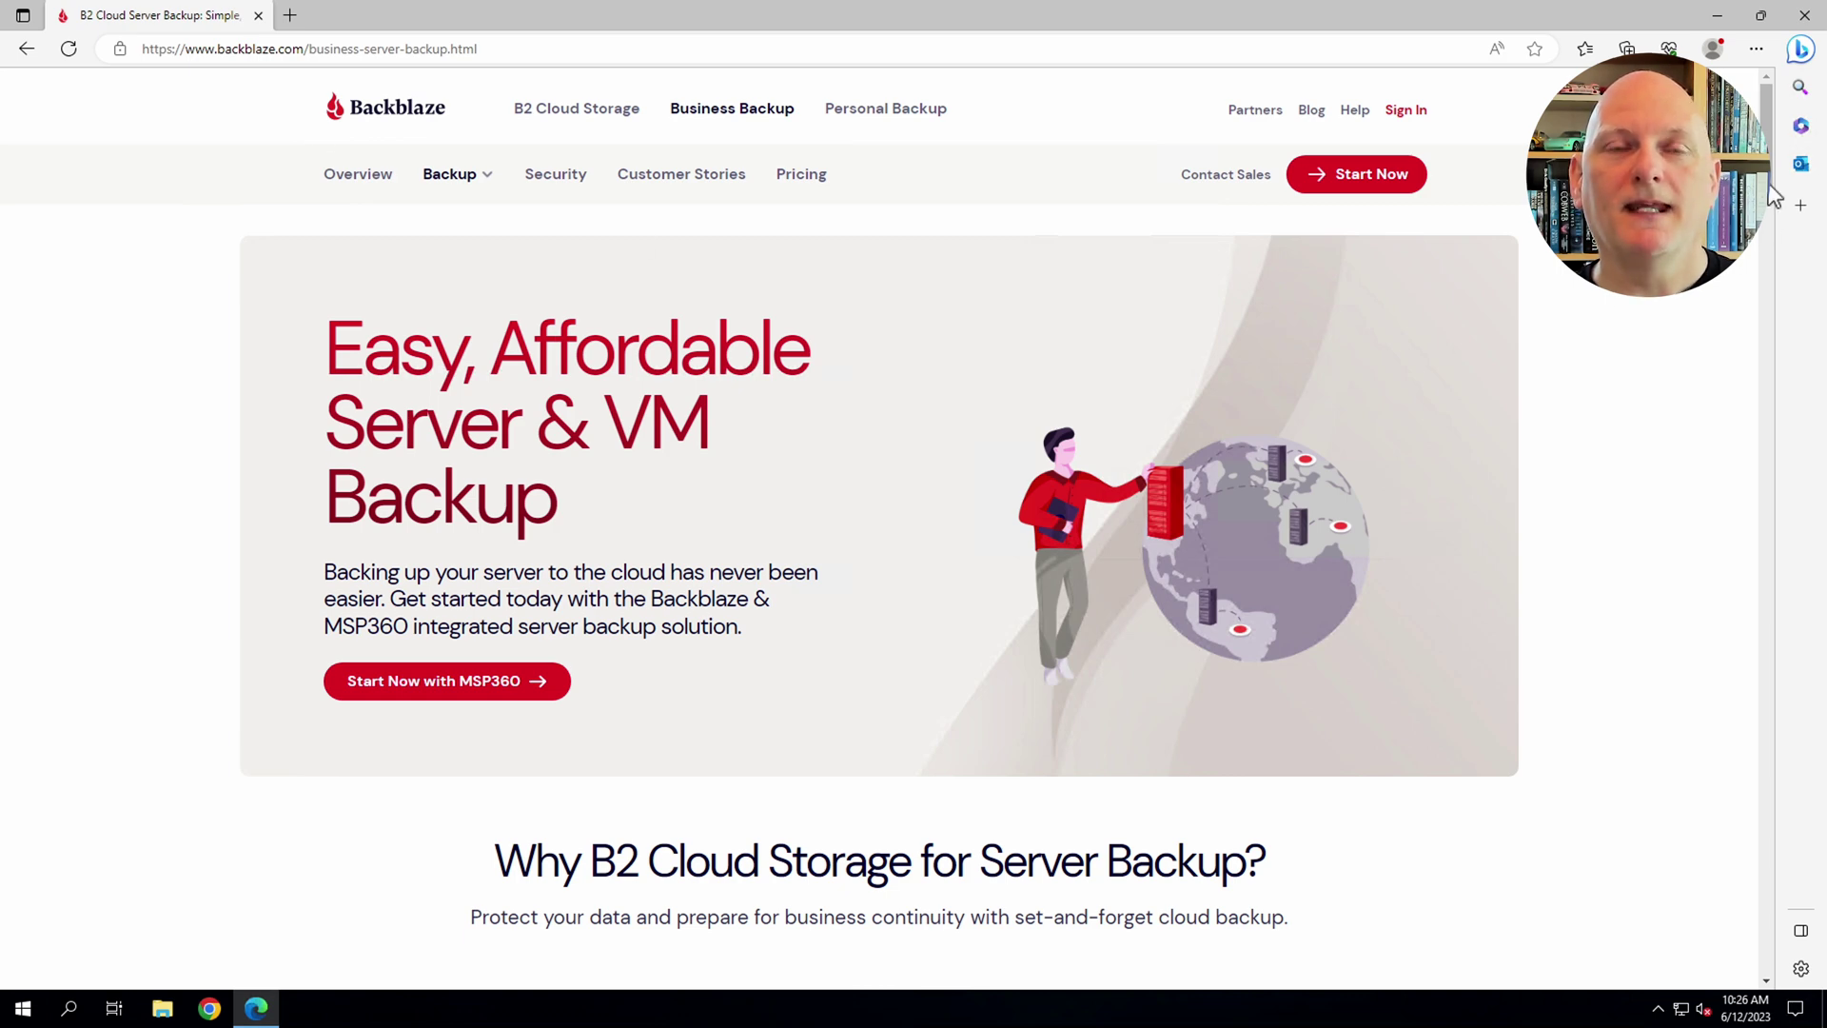
Step: Go to the Backblaze and MSP360 server backup sign-up and choose Single Server
scroll(1772, 208, "down", 1)
mouse_move(1772, 208)
left_mouse_down()
mouse_move(1768, 431)
mouse_move(1767, 183)
left_mouse_up()
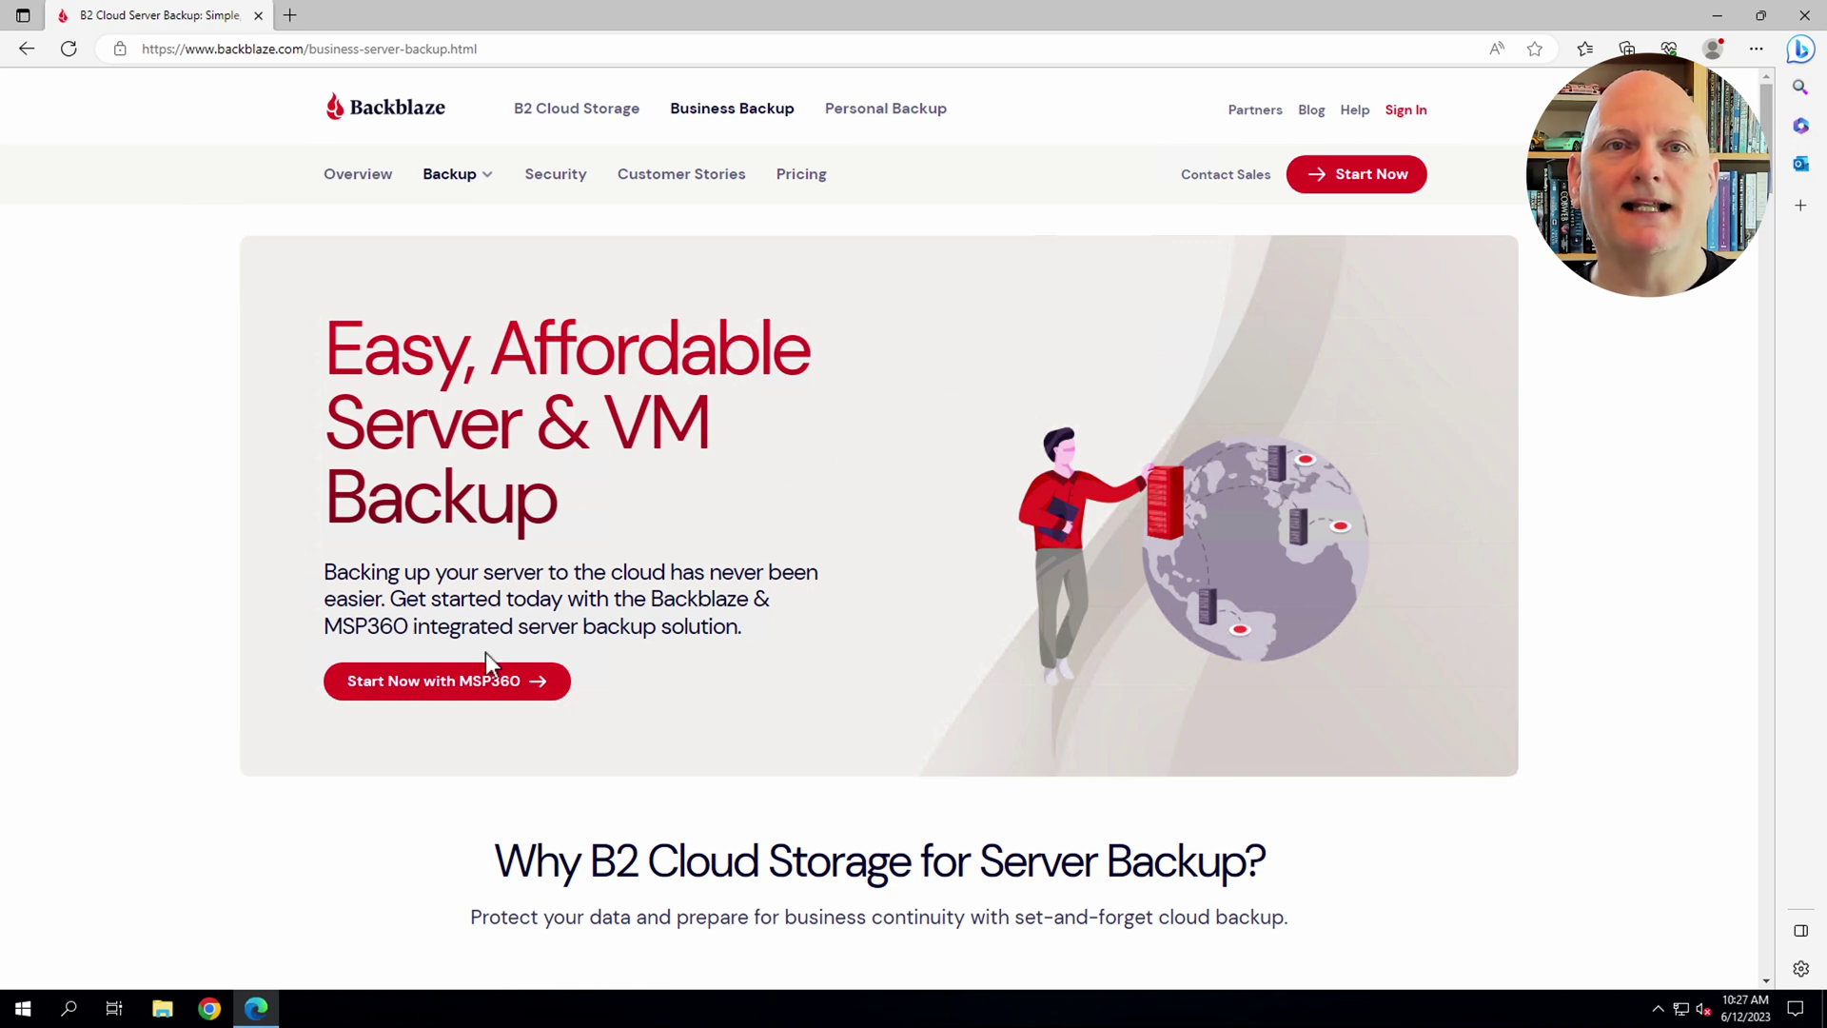
left_click(473, 682)
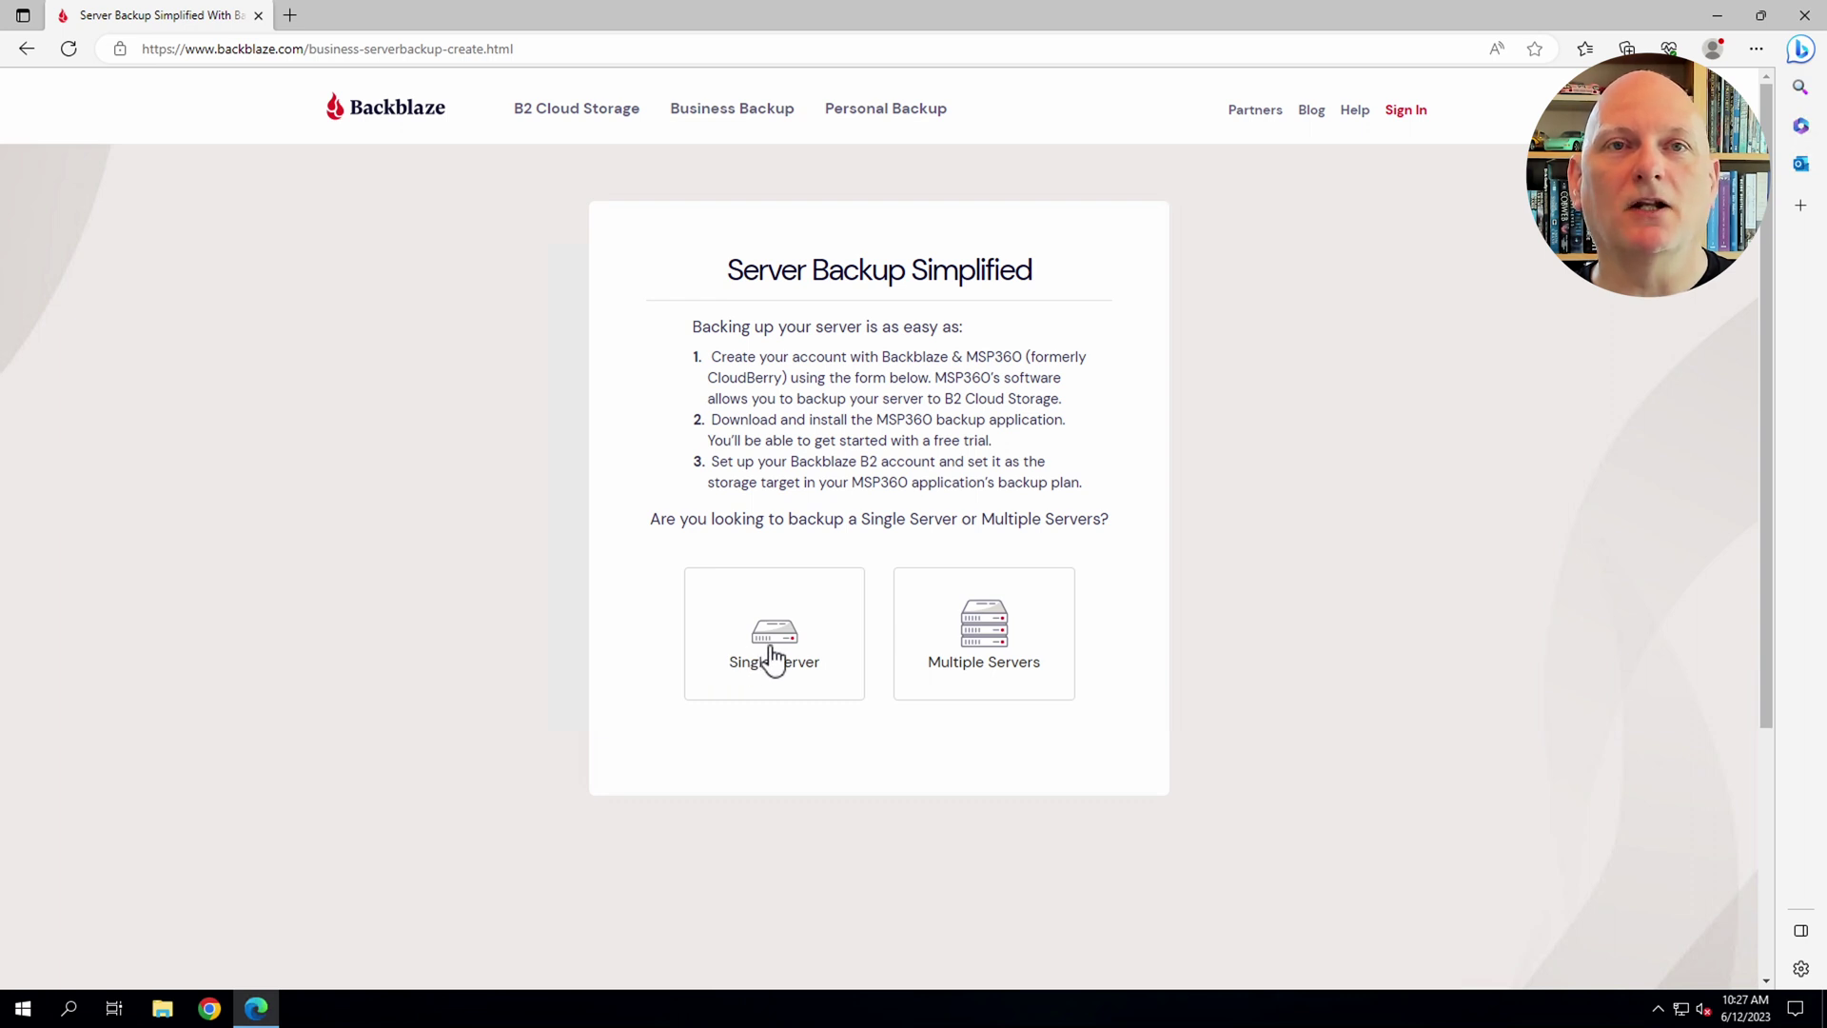
left_click(772, 657)
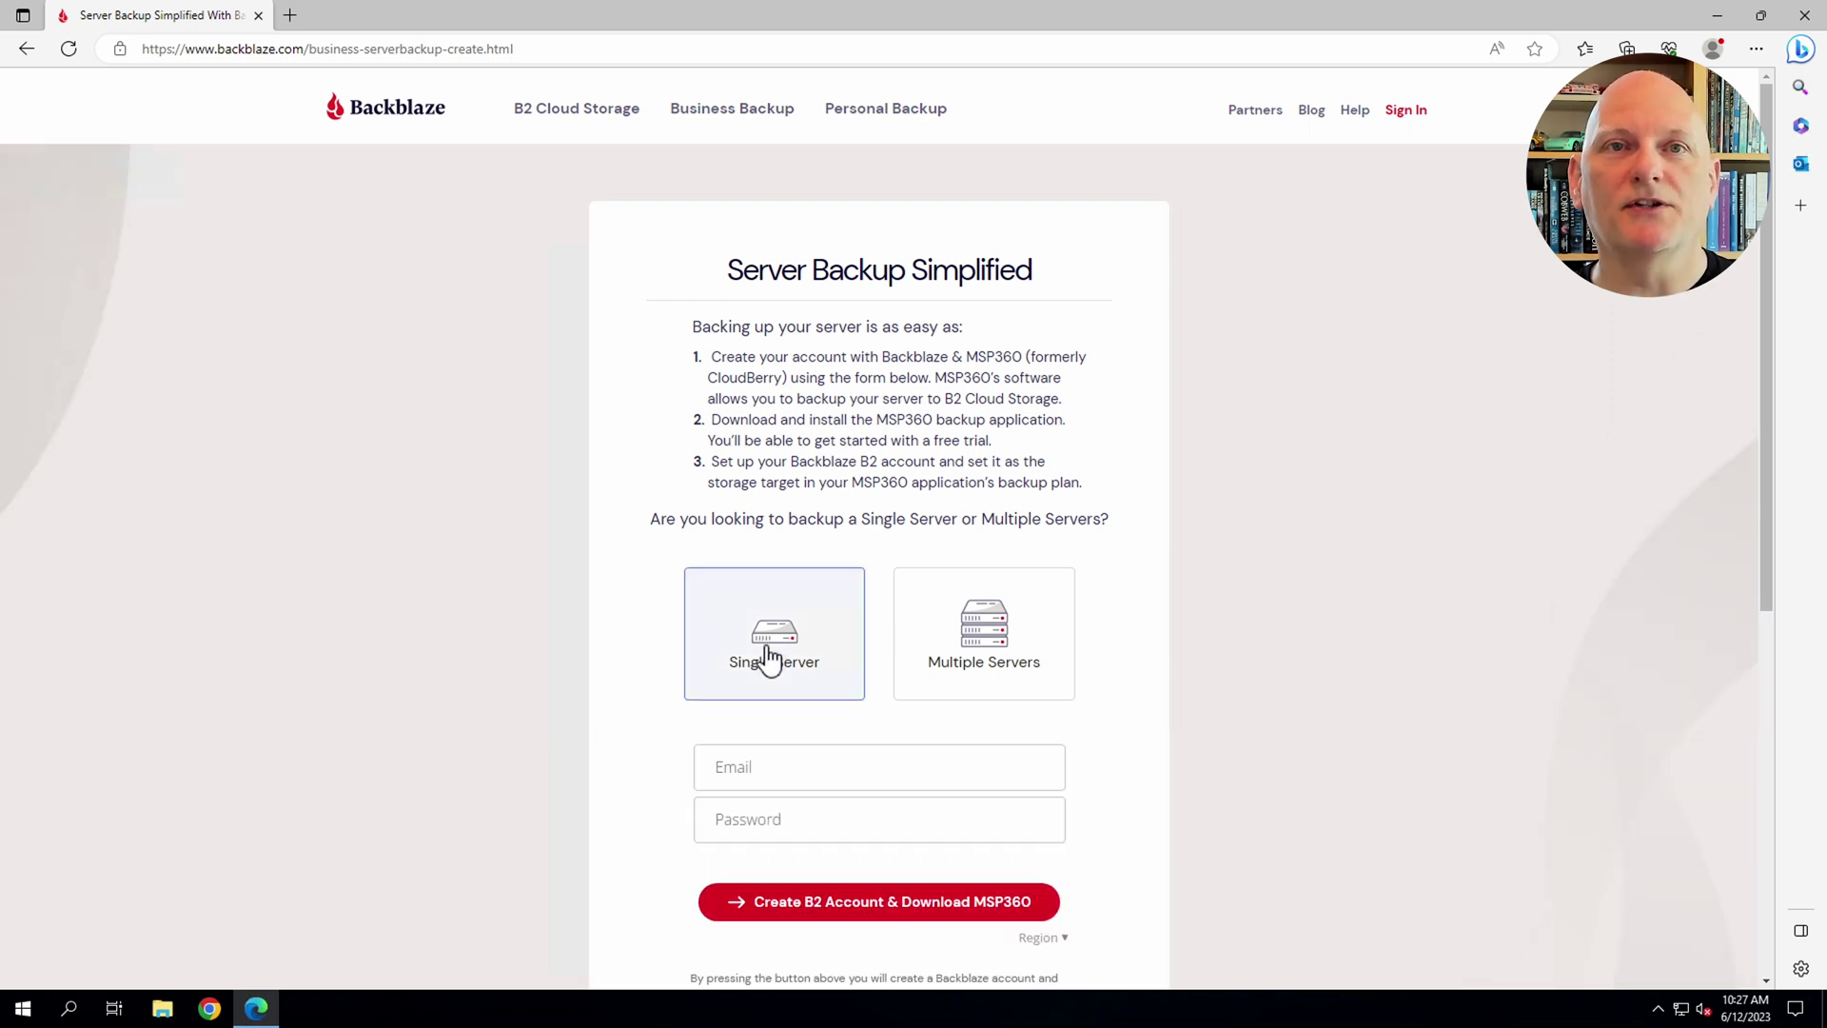
Step: Enter the new account's e-mail address and password in the sign-up form
type("msp360@example.com")
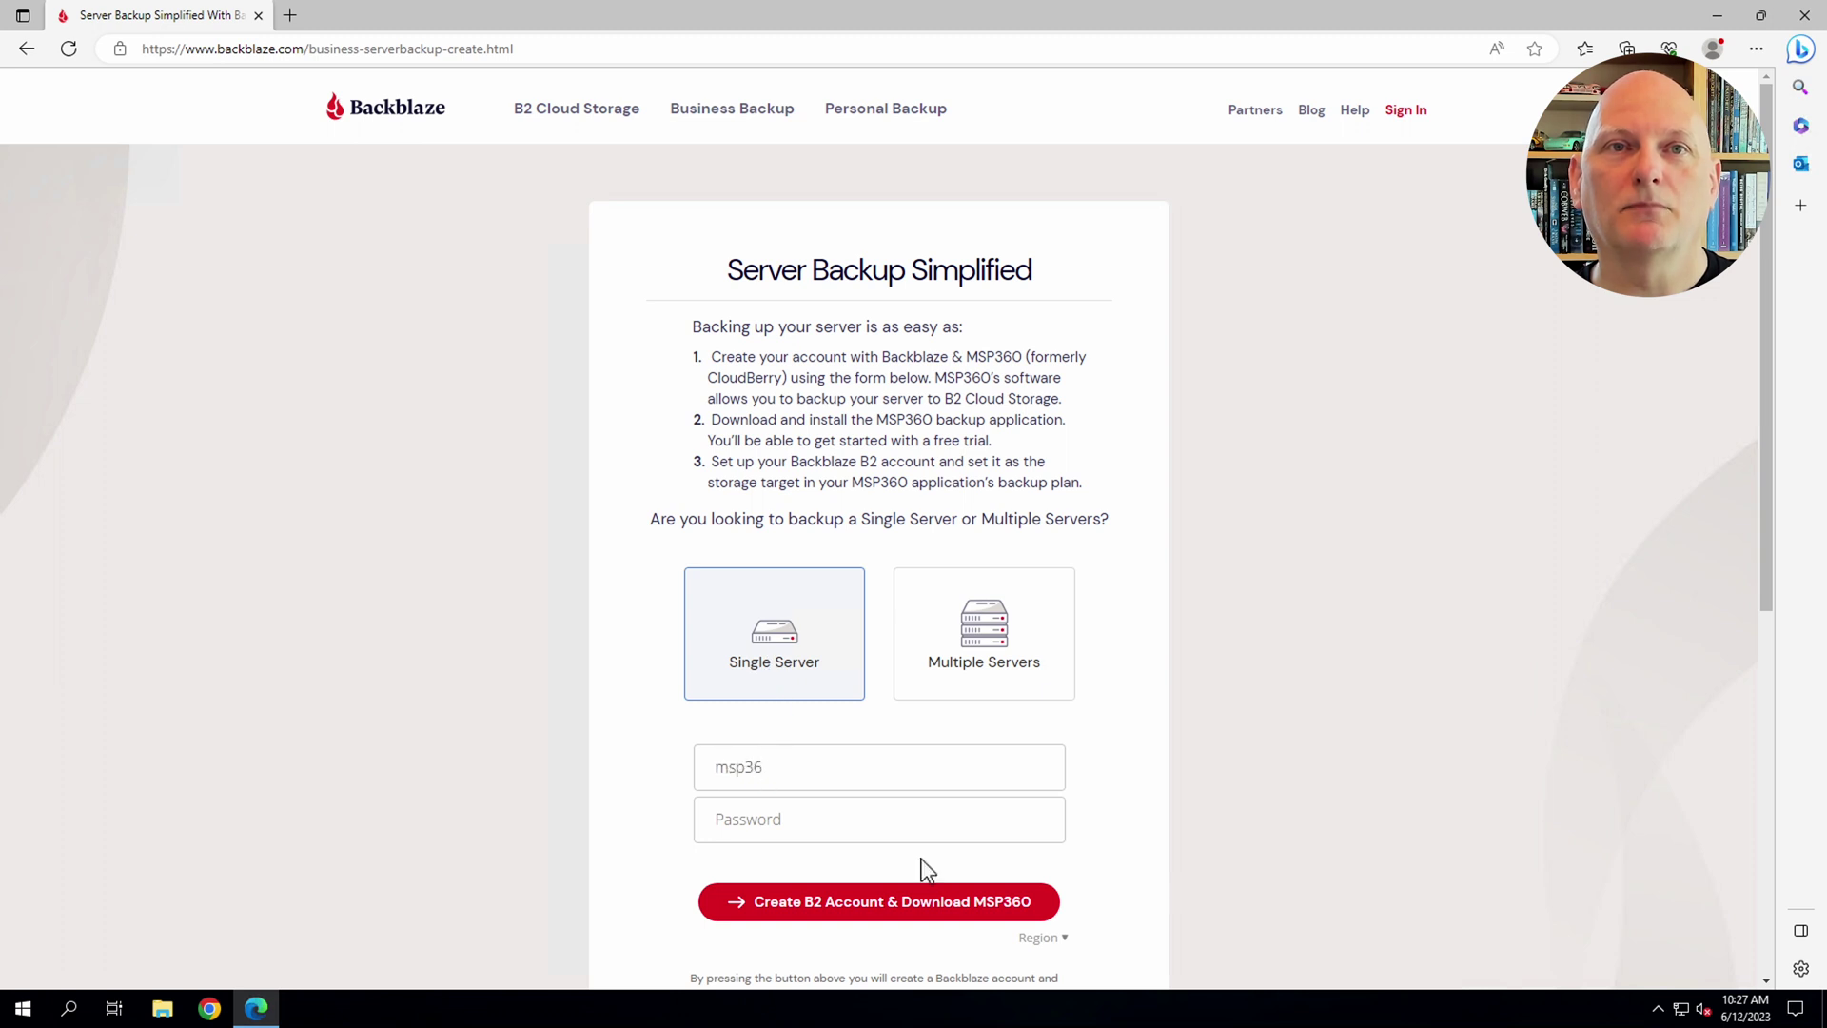
left_click(916, 830)
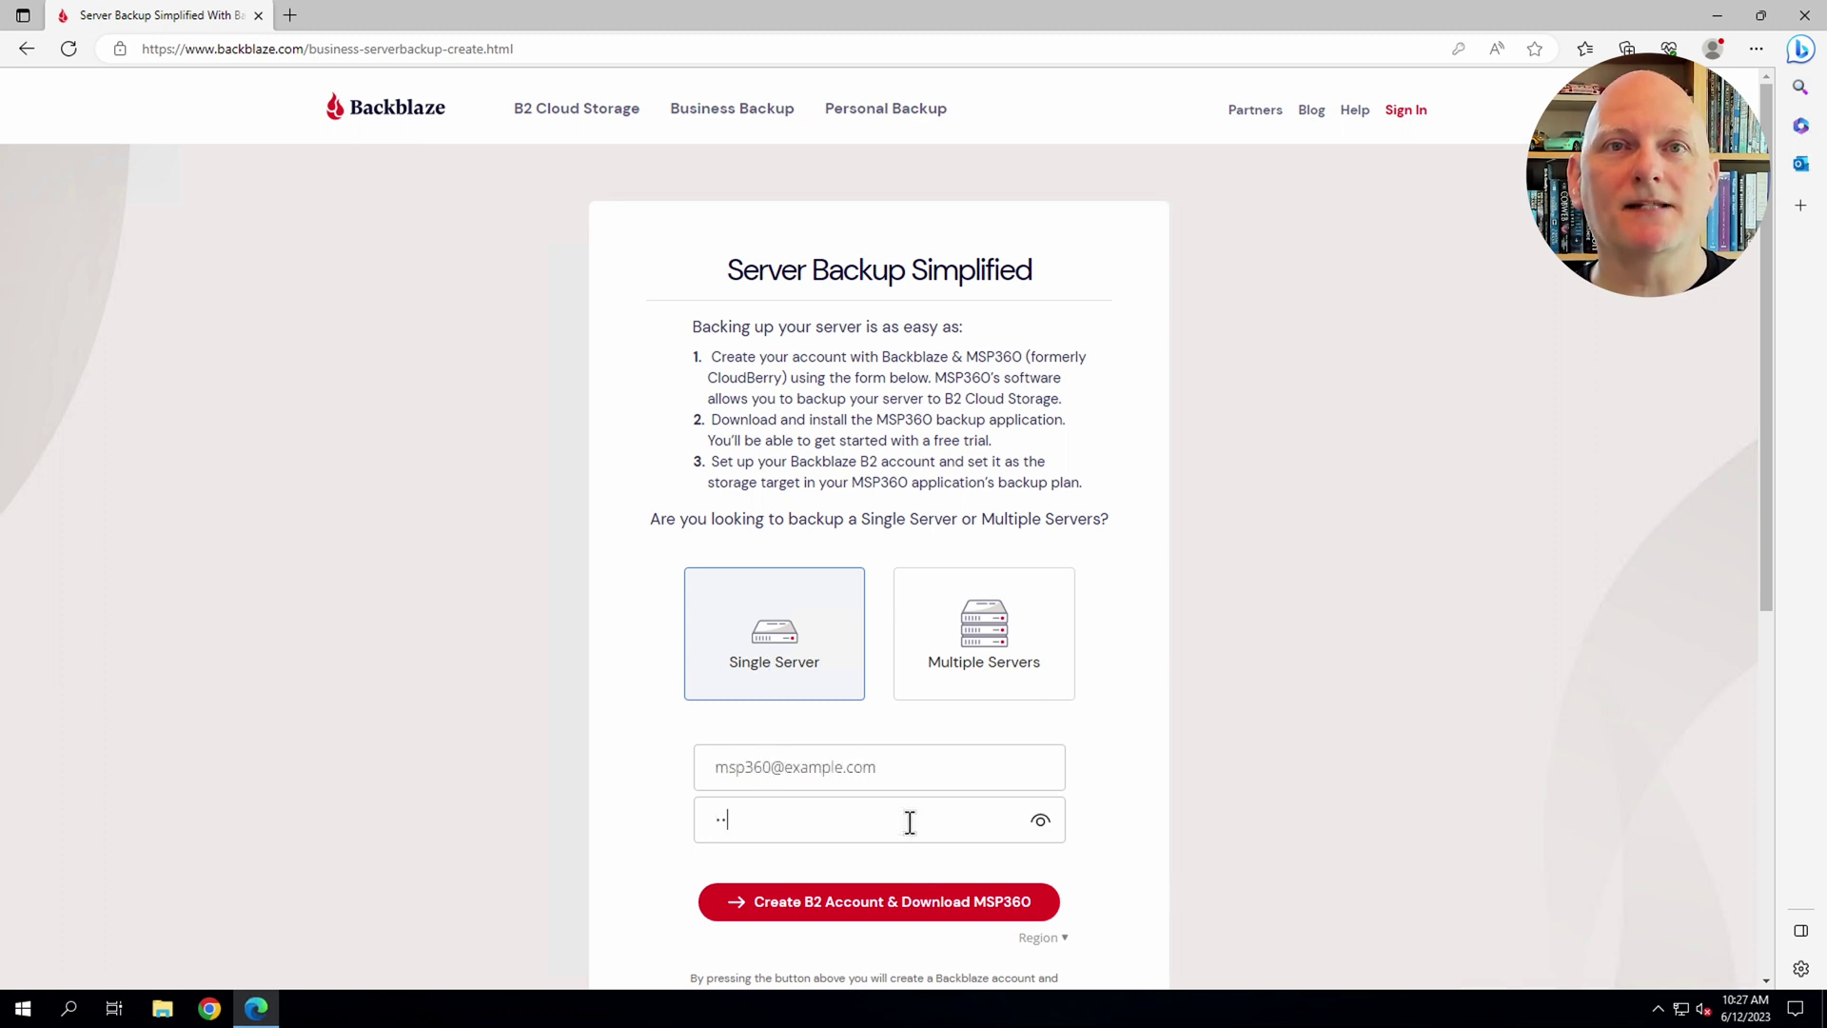
type("••••••••••")
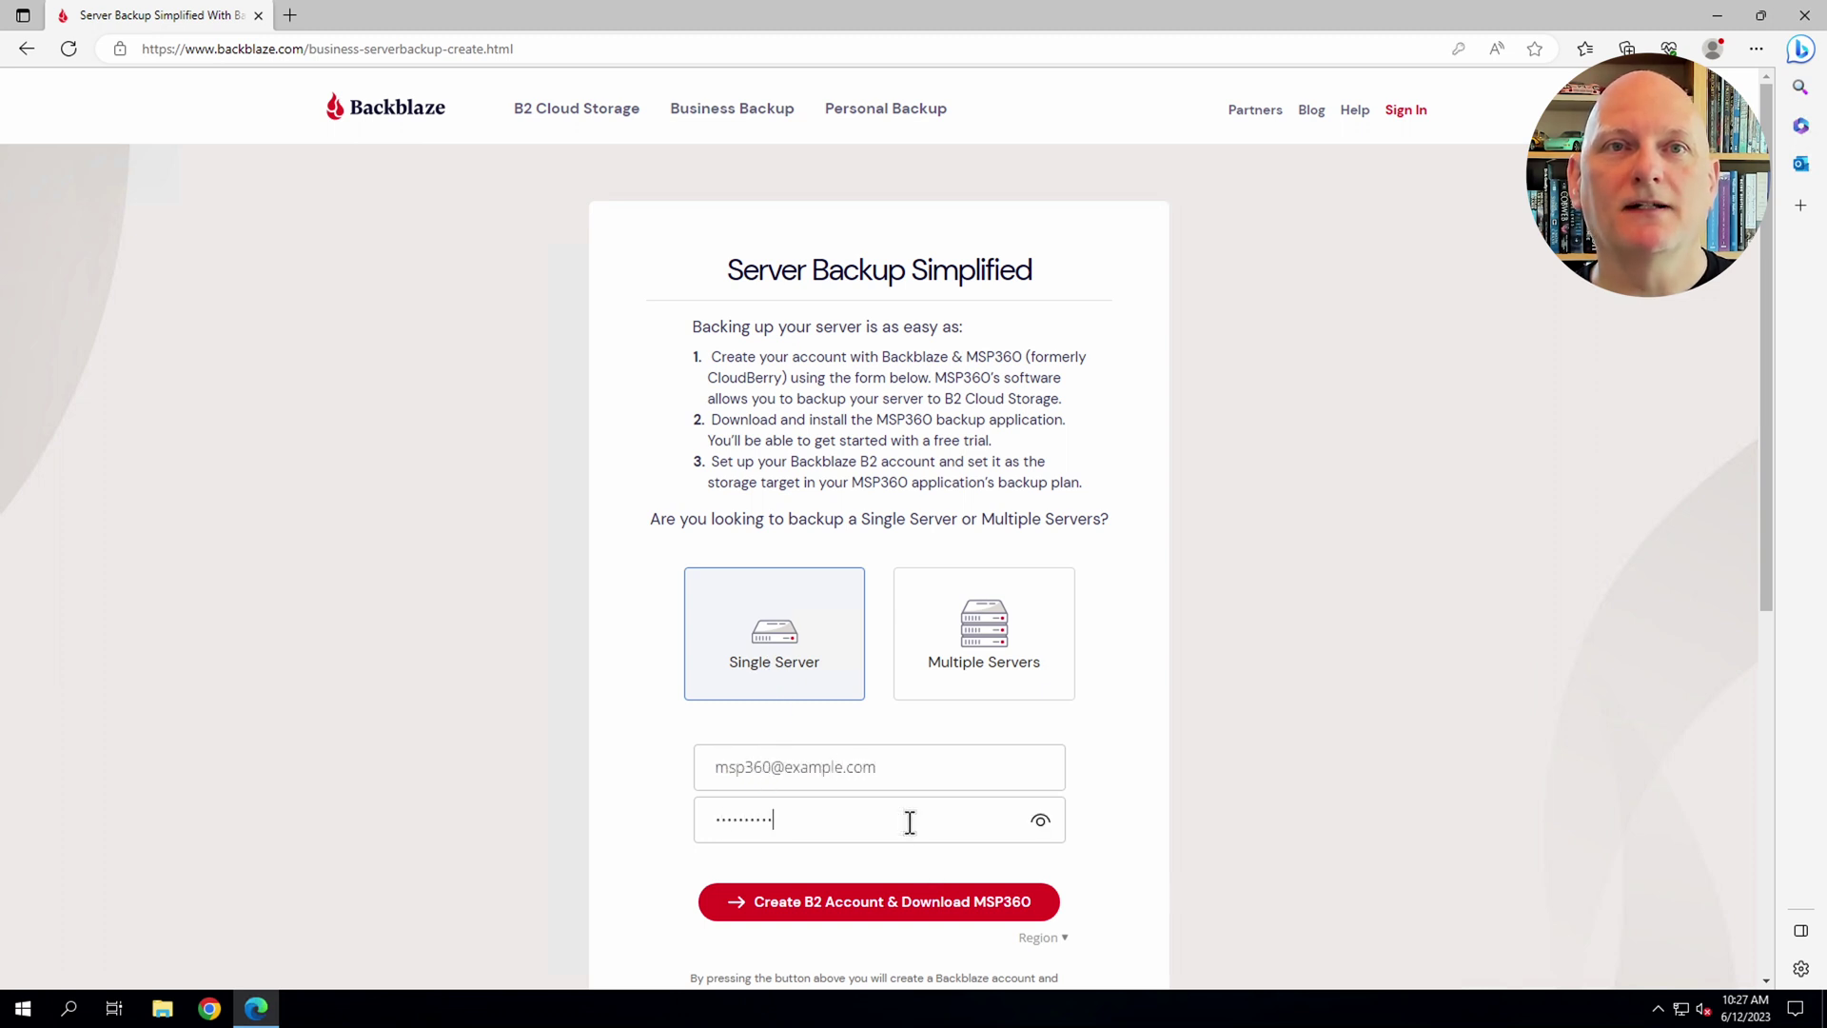
Step: Create the B2 account, then sign in with the account e-mail and password
left_click(909, 909)
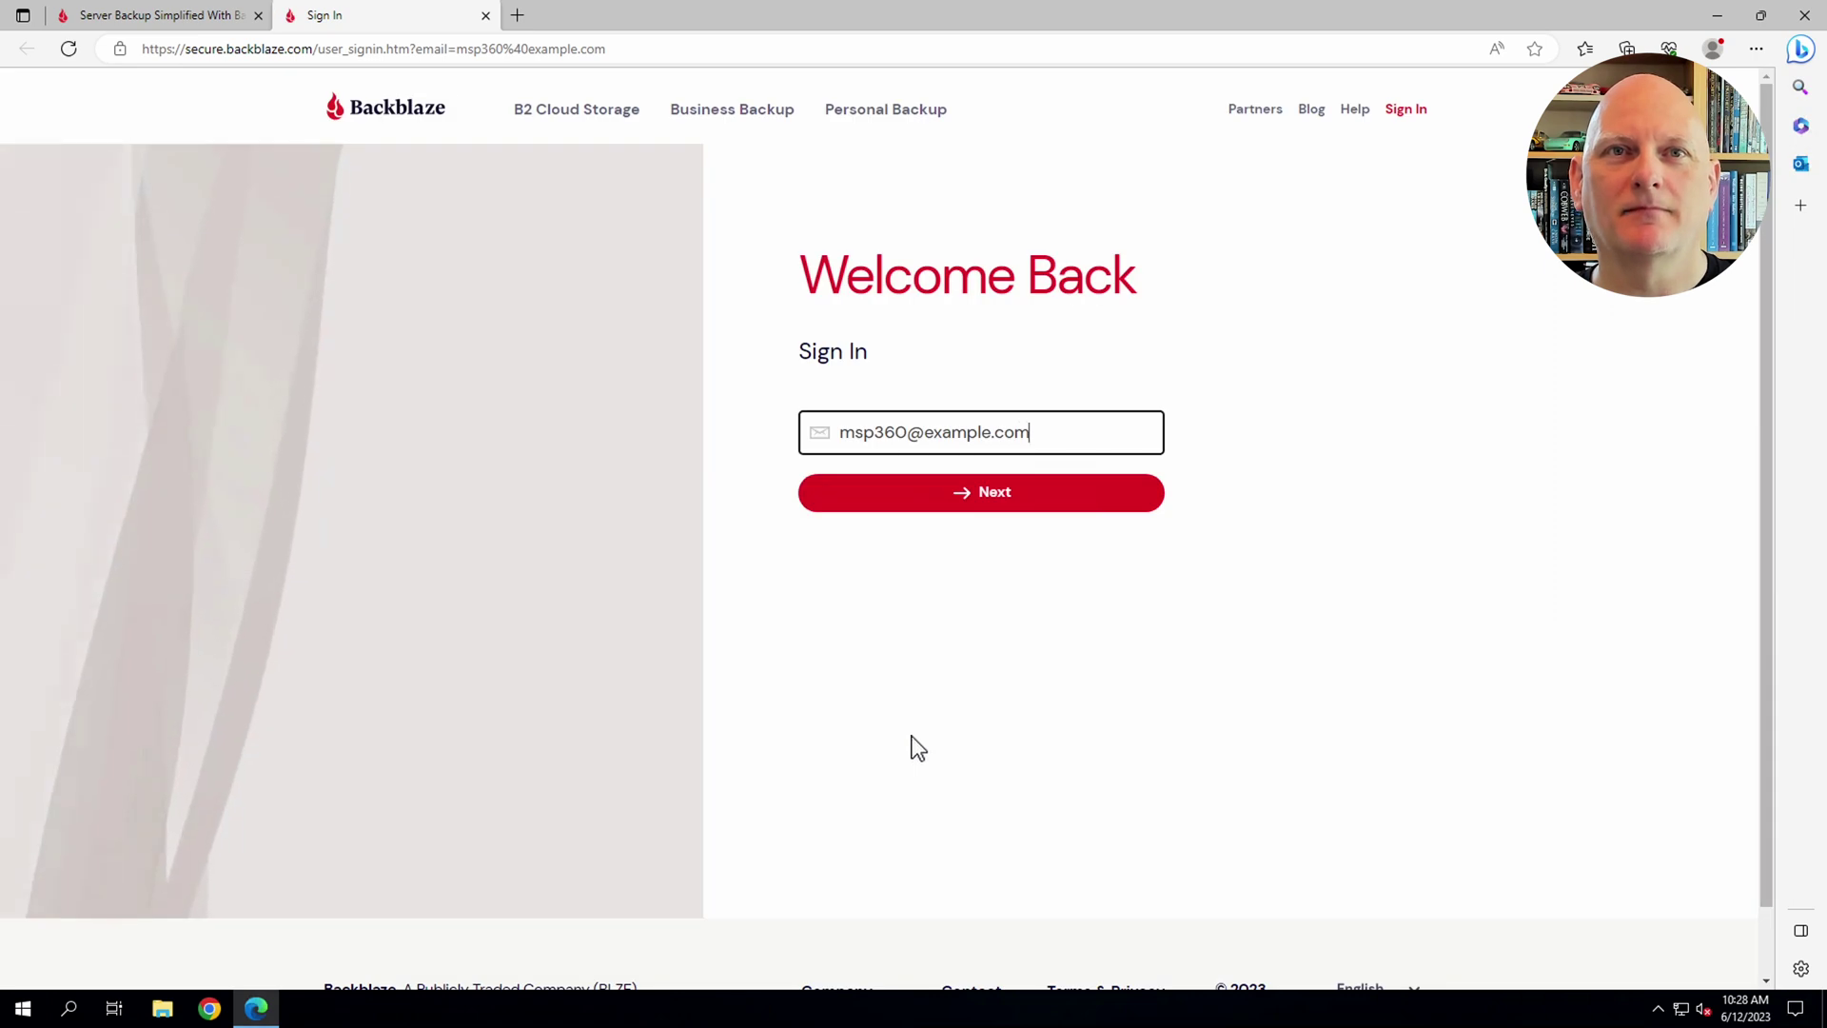
left_click(999, 506)
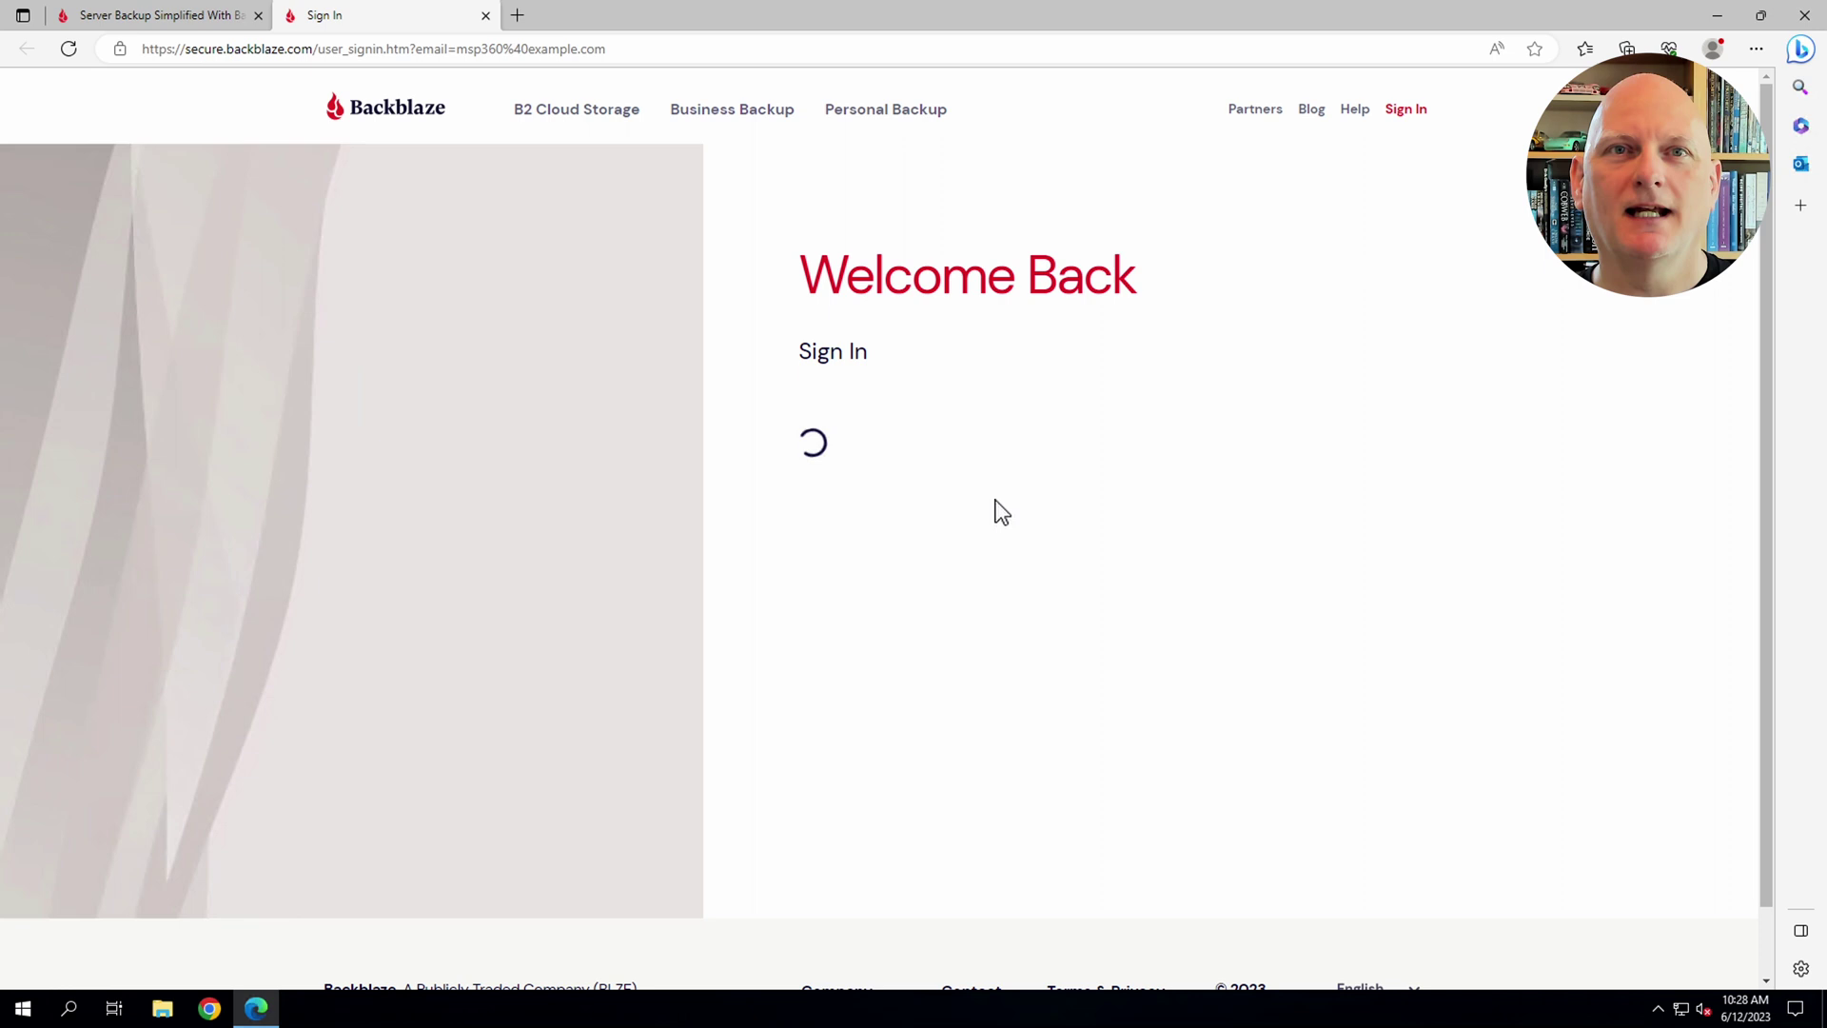
type("•••••••••")
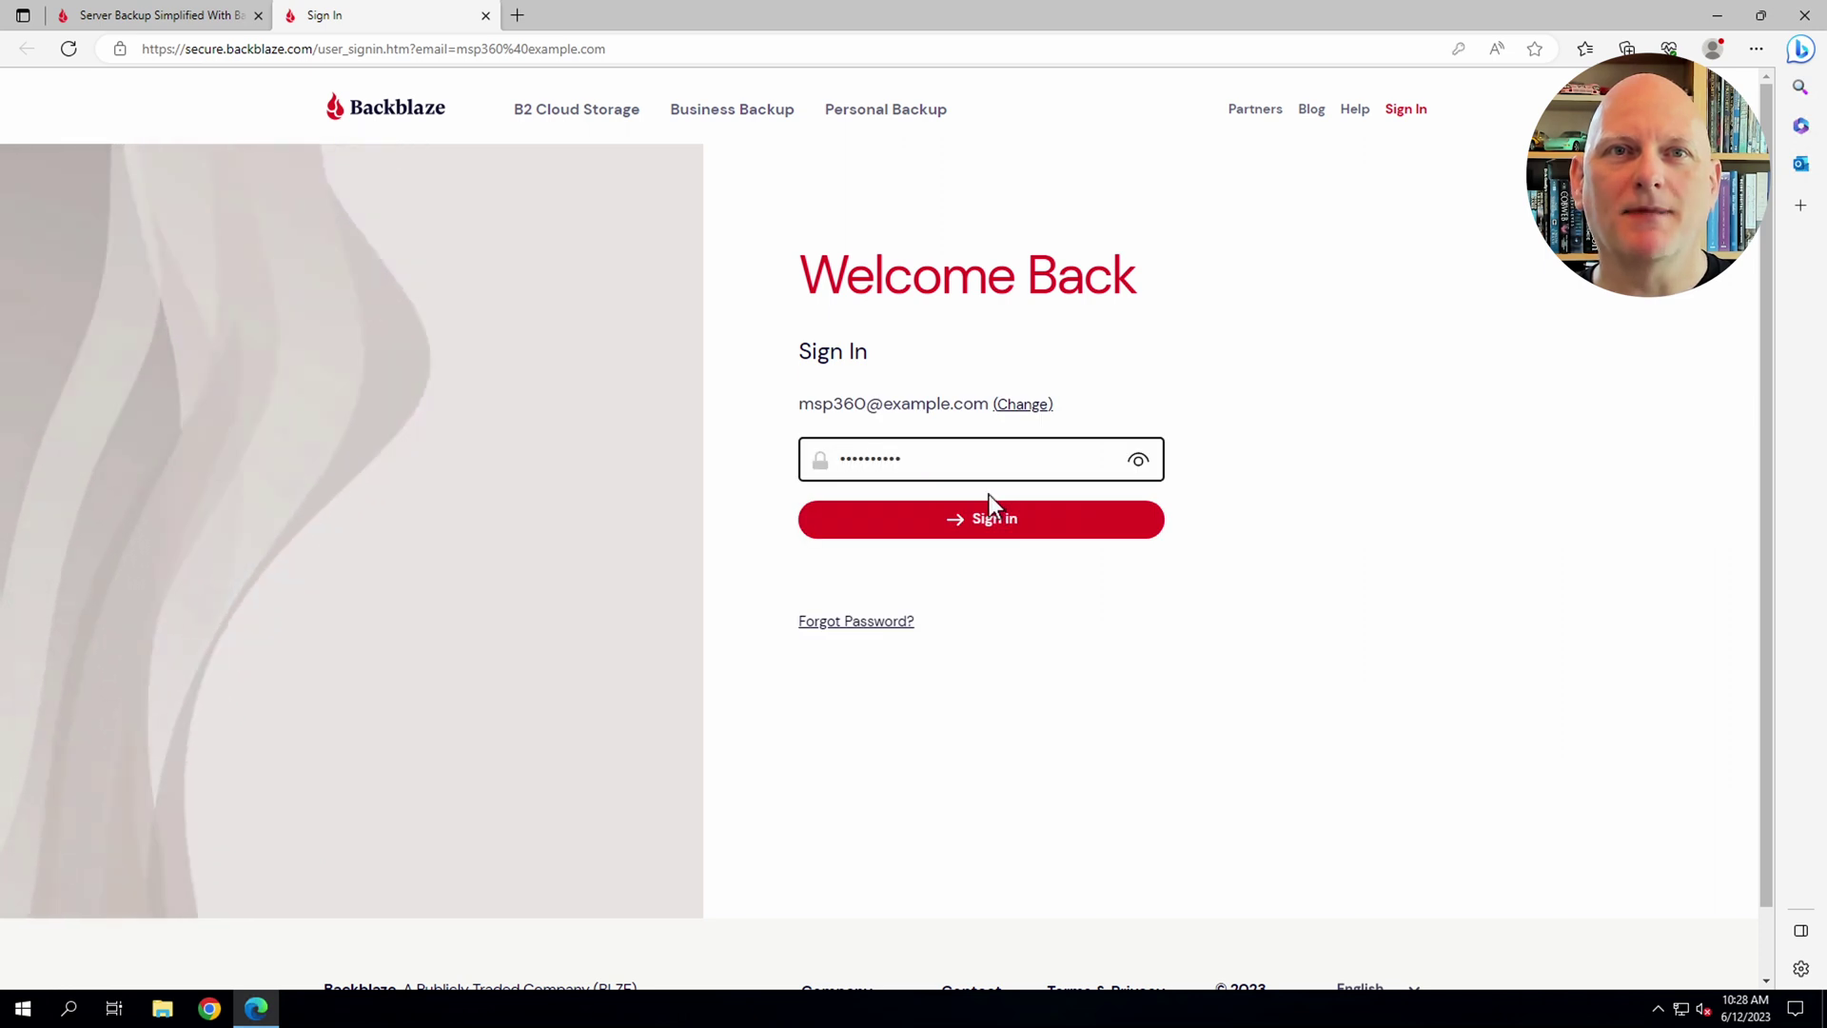
left_click(989, 526)
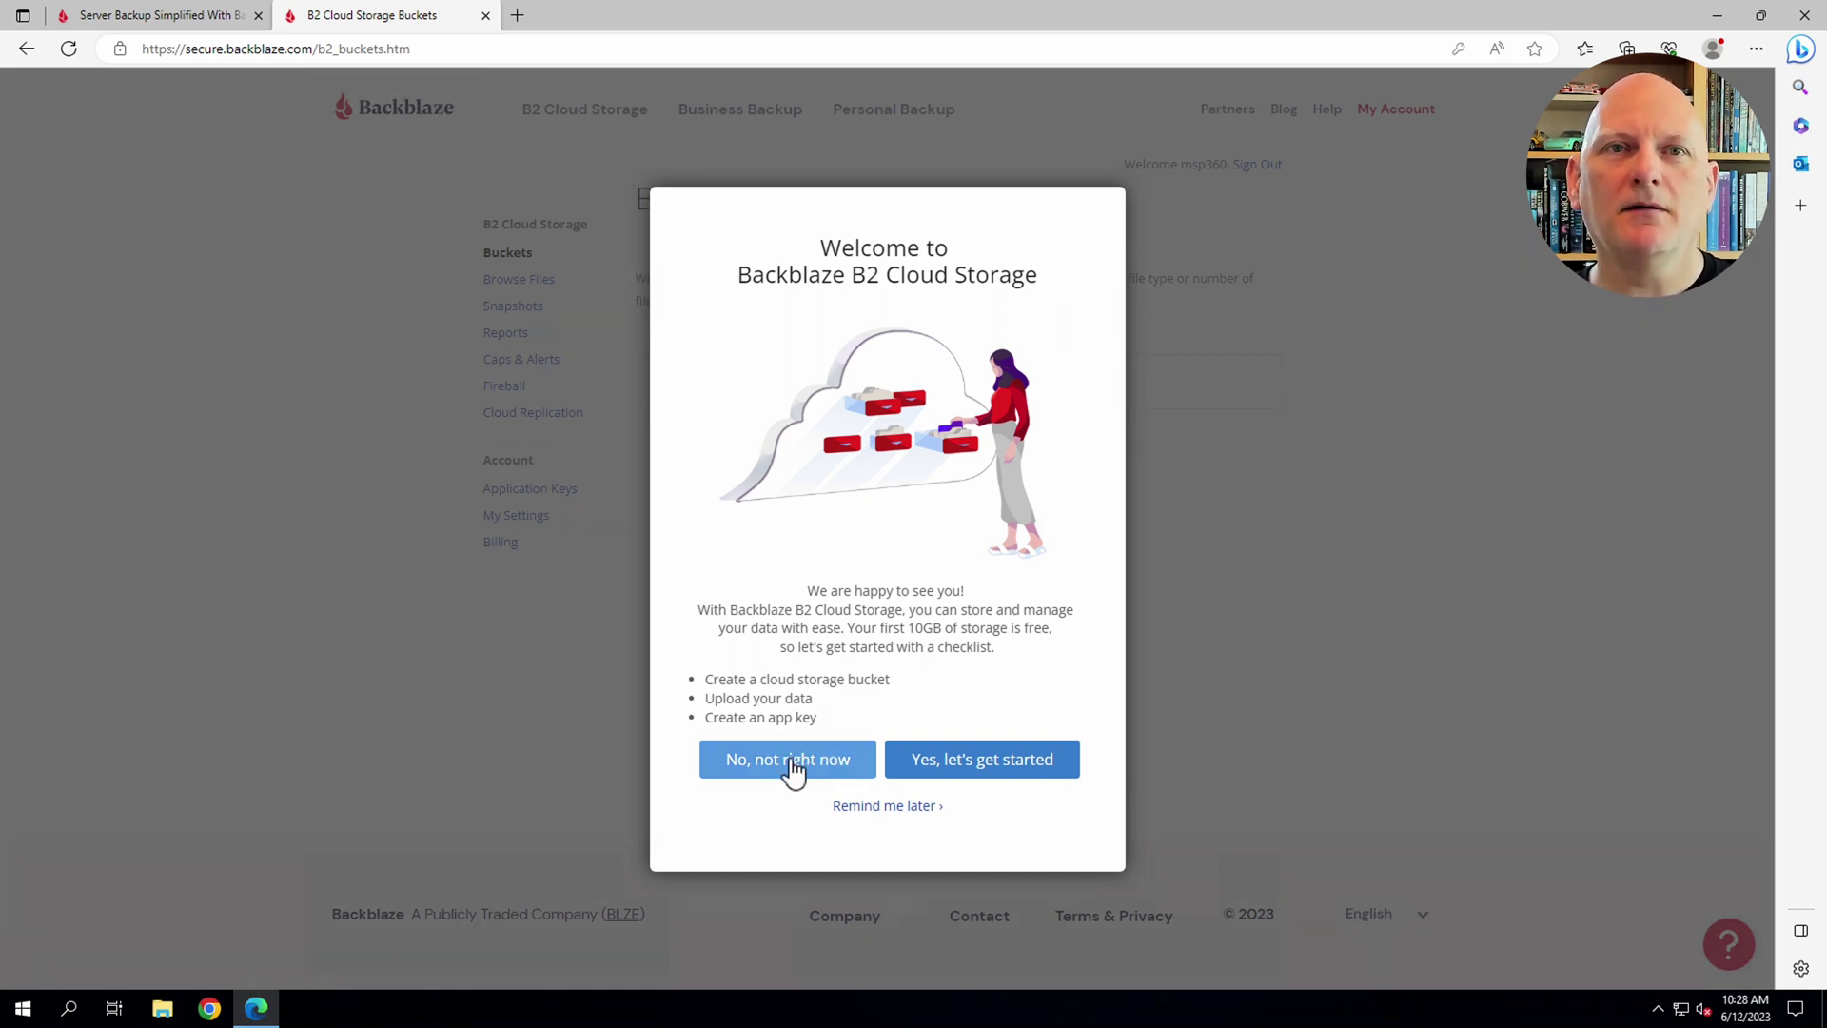
Step: Dismiss the getting-started tour and Resources popup, then go to Application Keys and close its tip
left_click(792, 761)
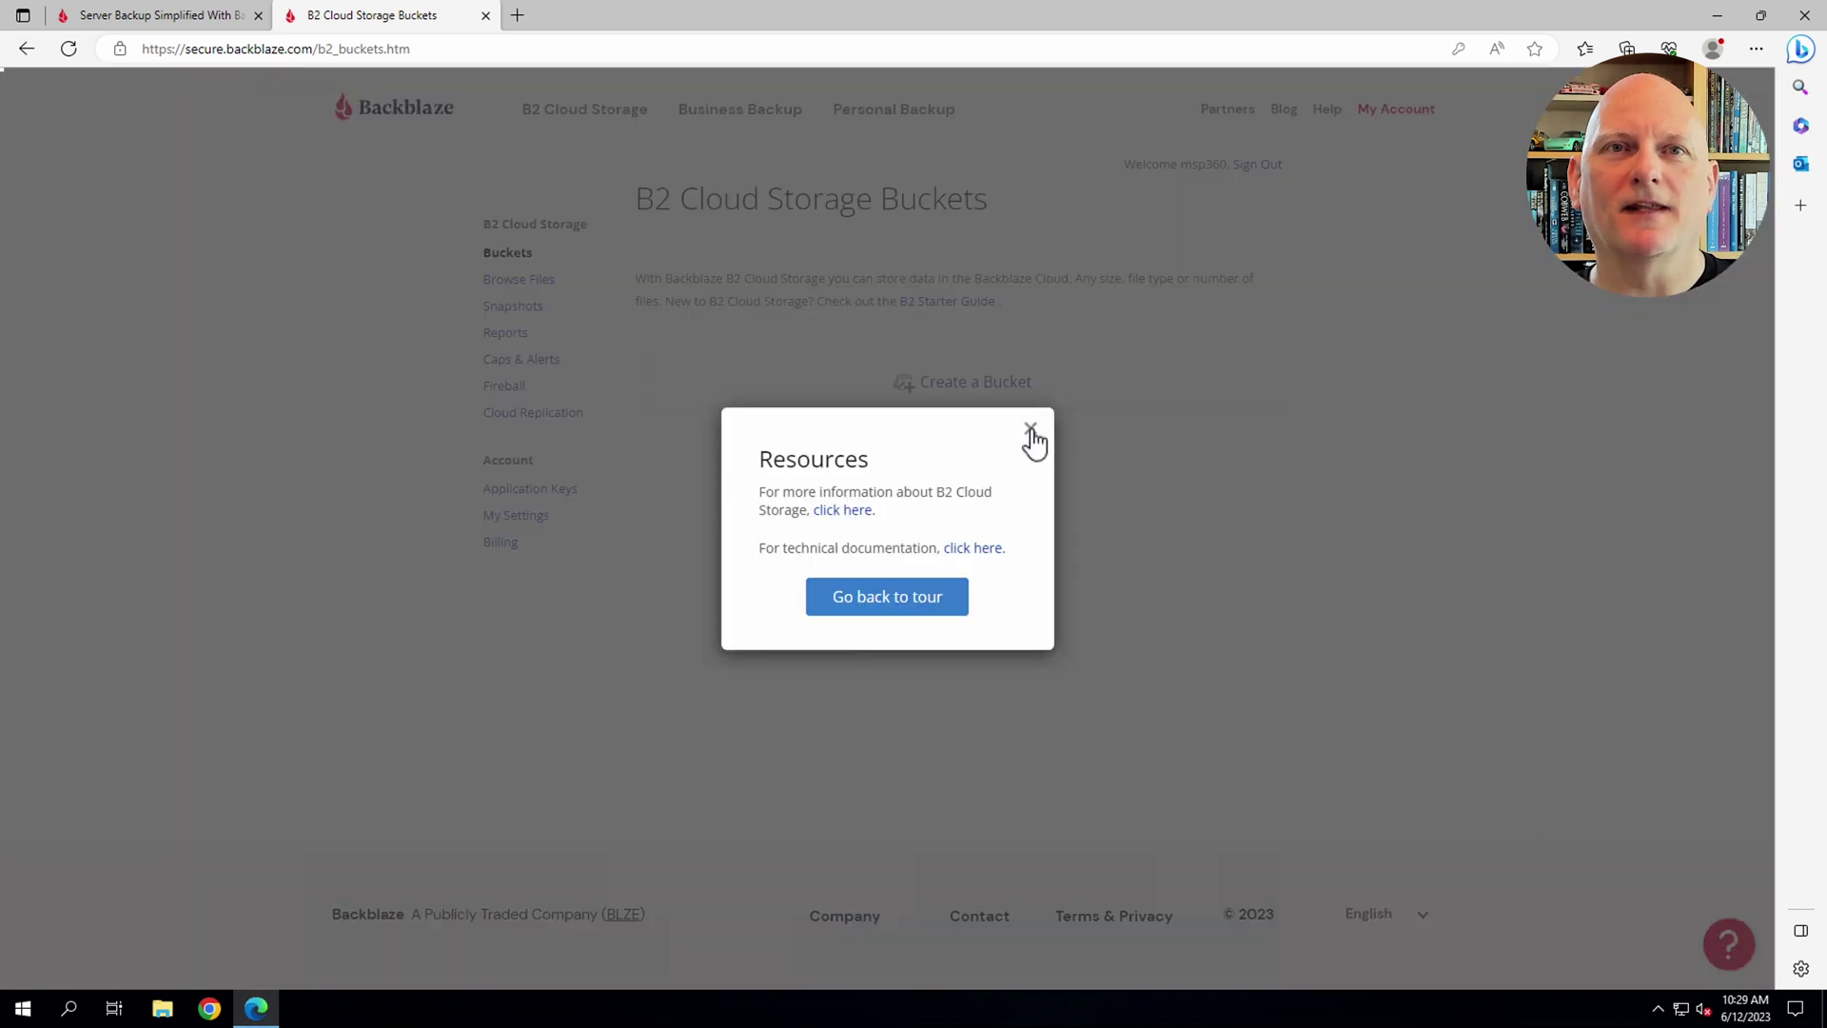
left_click(1033, 440)
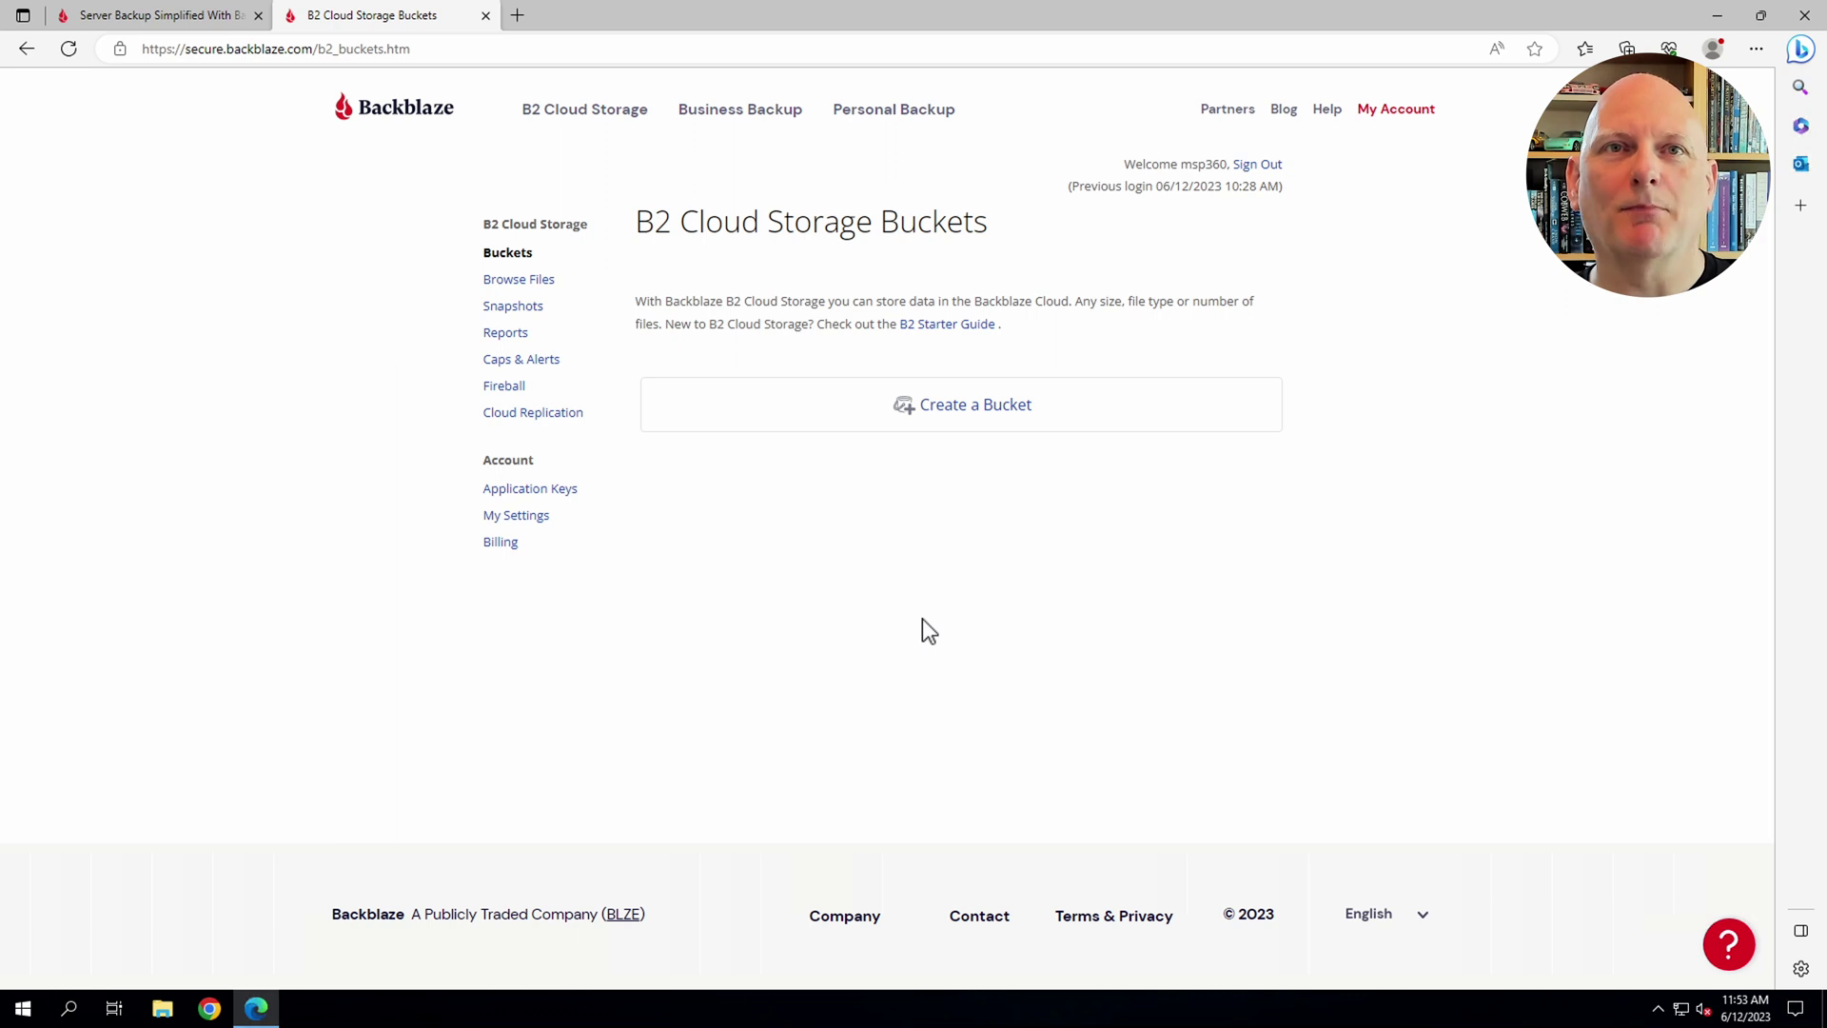
left_click(557, 490)
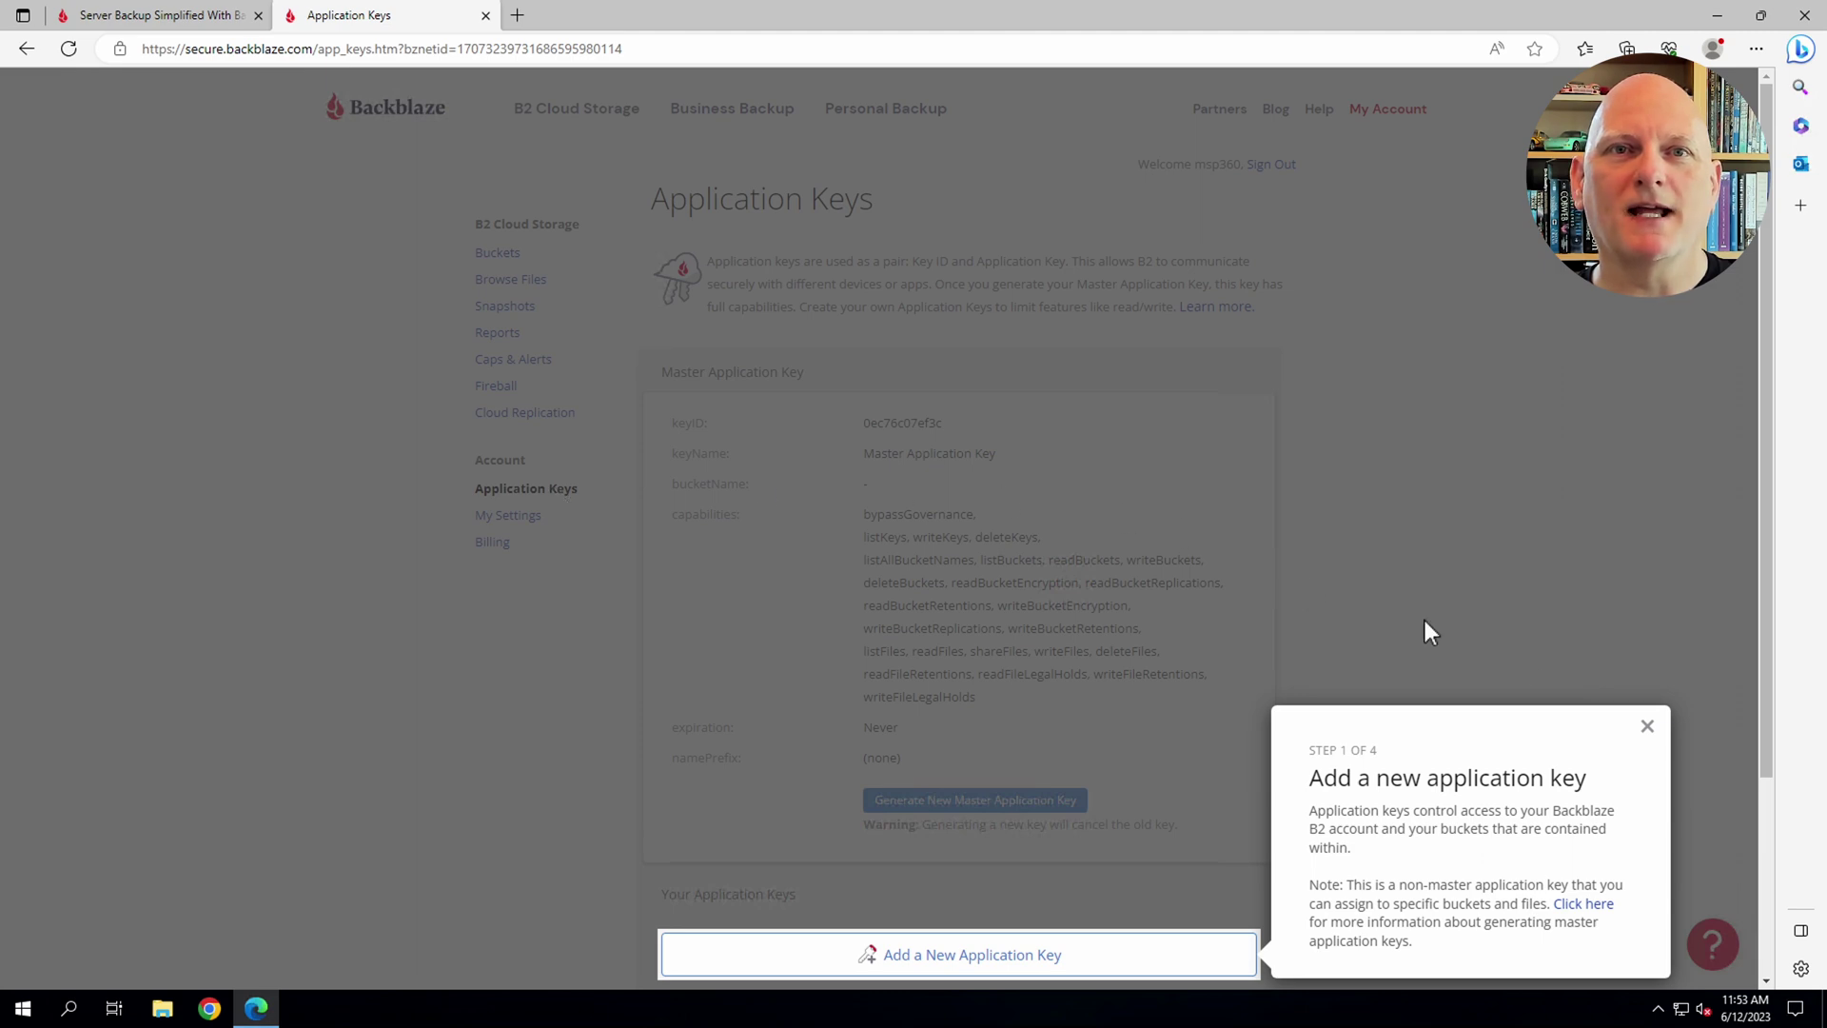
left_click(1647, 726)
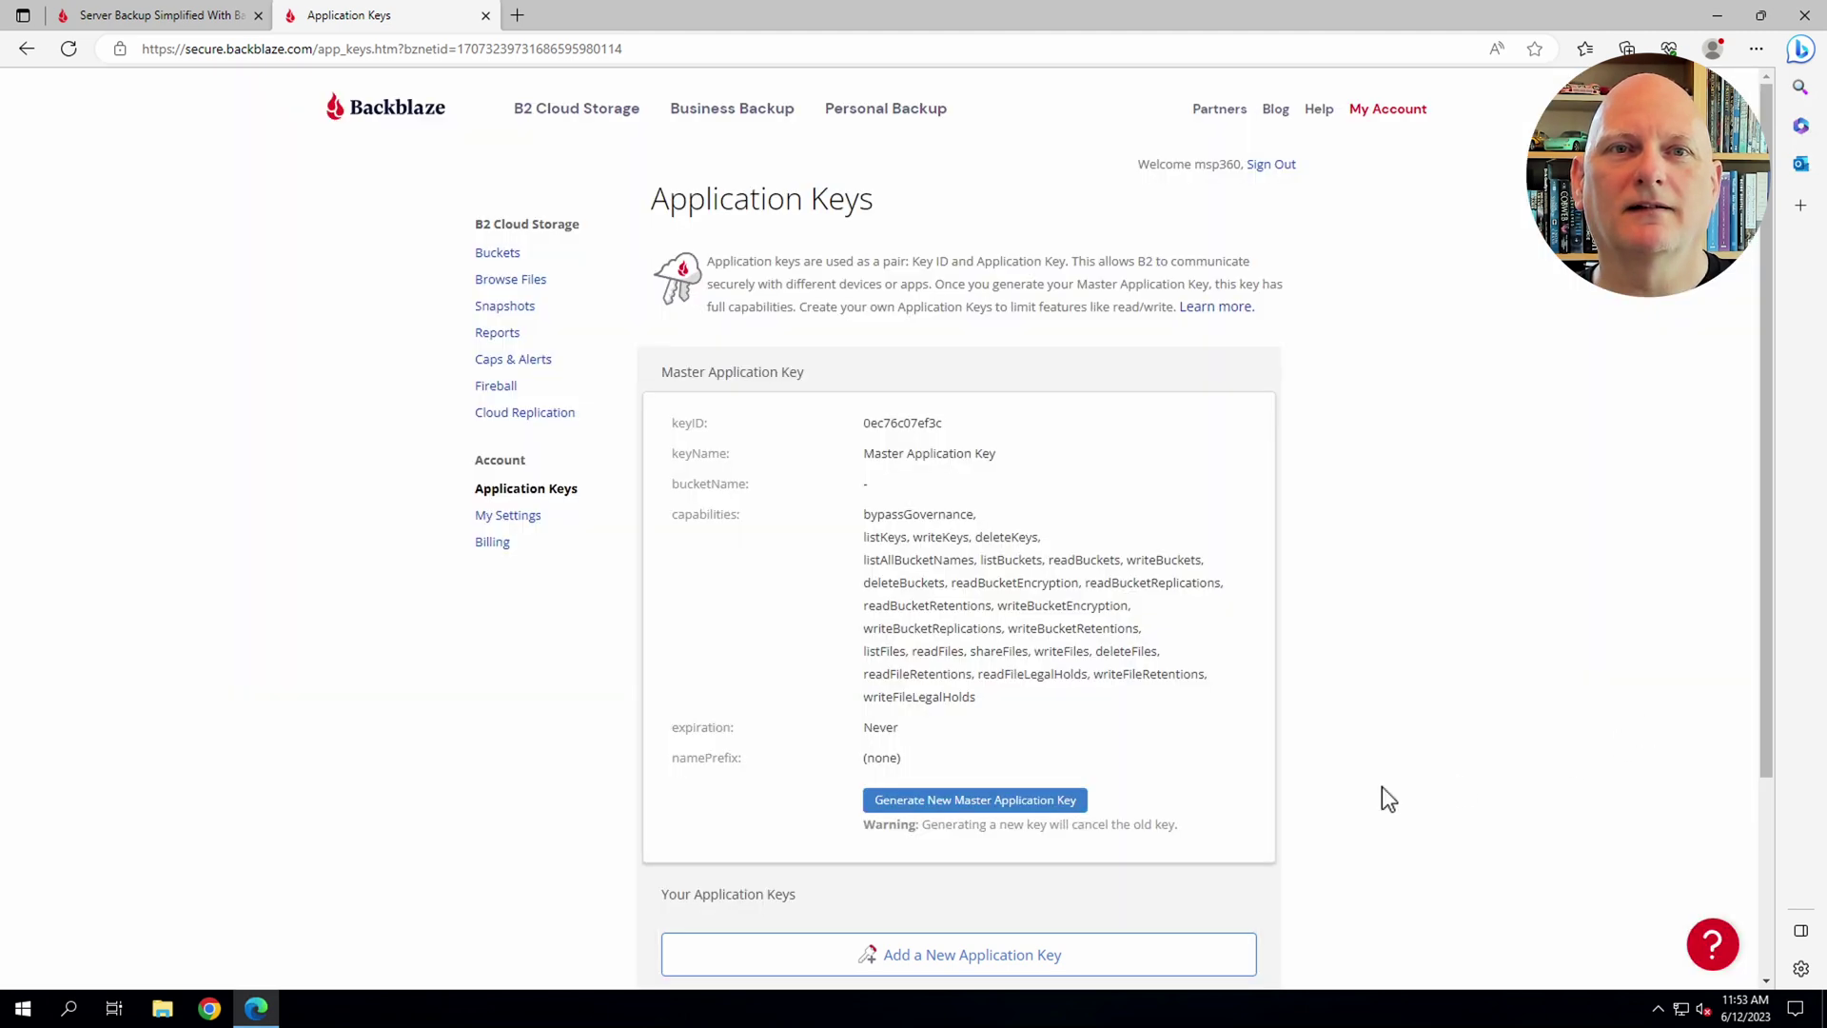
Step: Create a new application key named 'msp360-cloudberry'
left_click(973, 958)
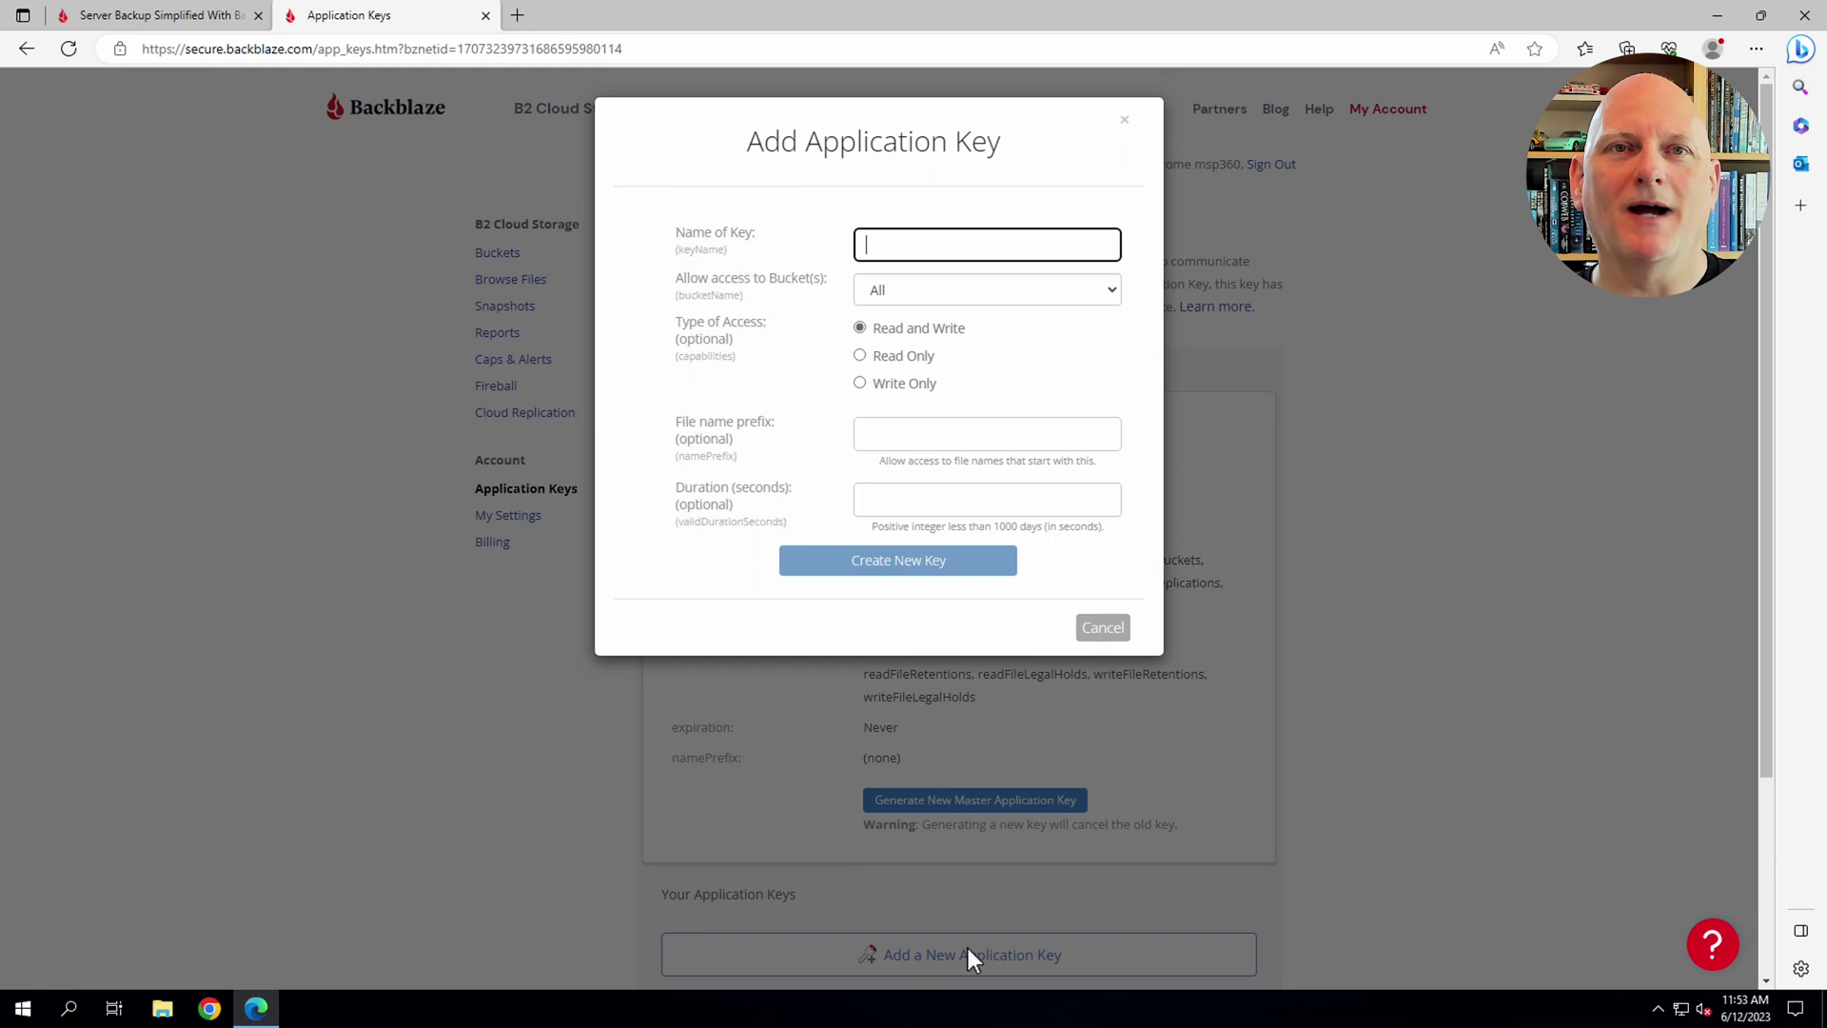
type("ms")
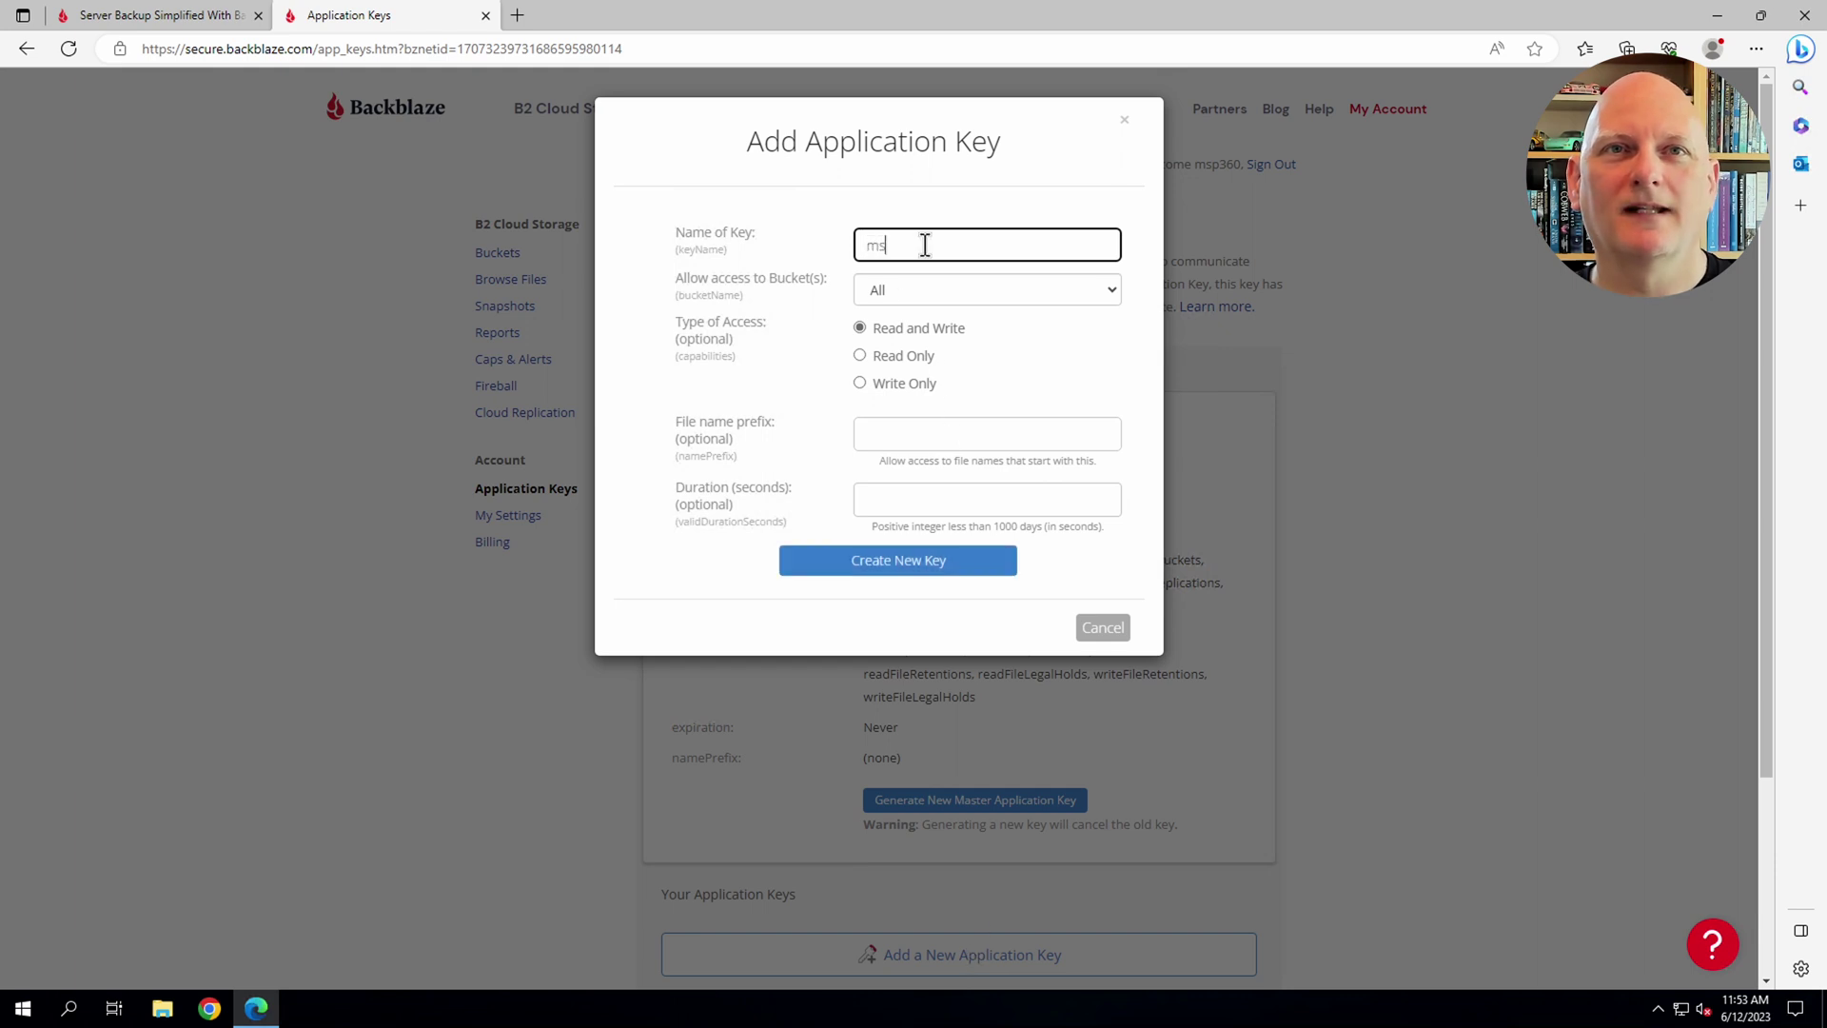
type("p360")
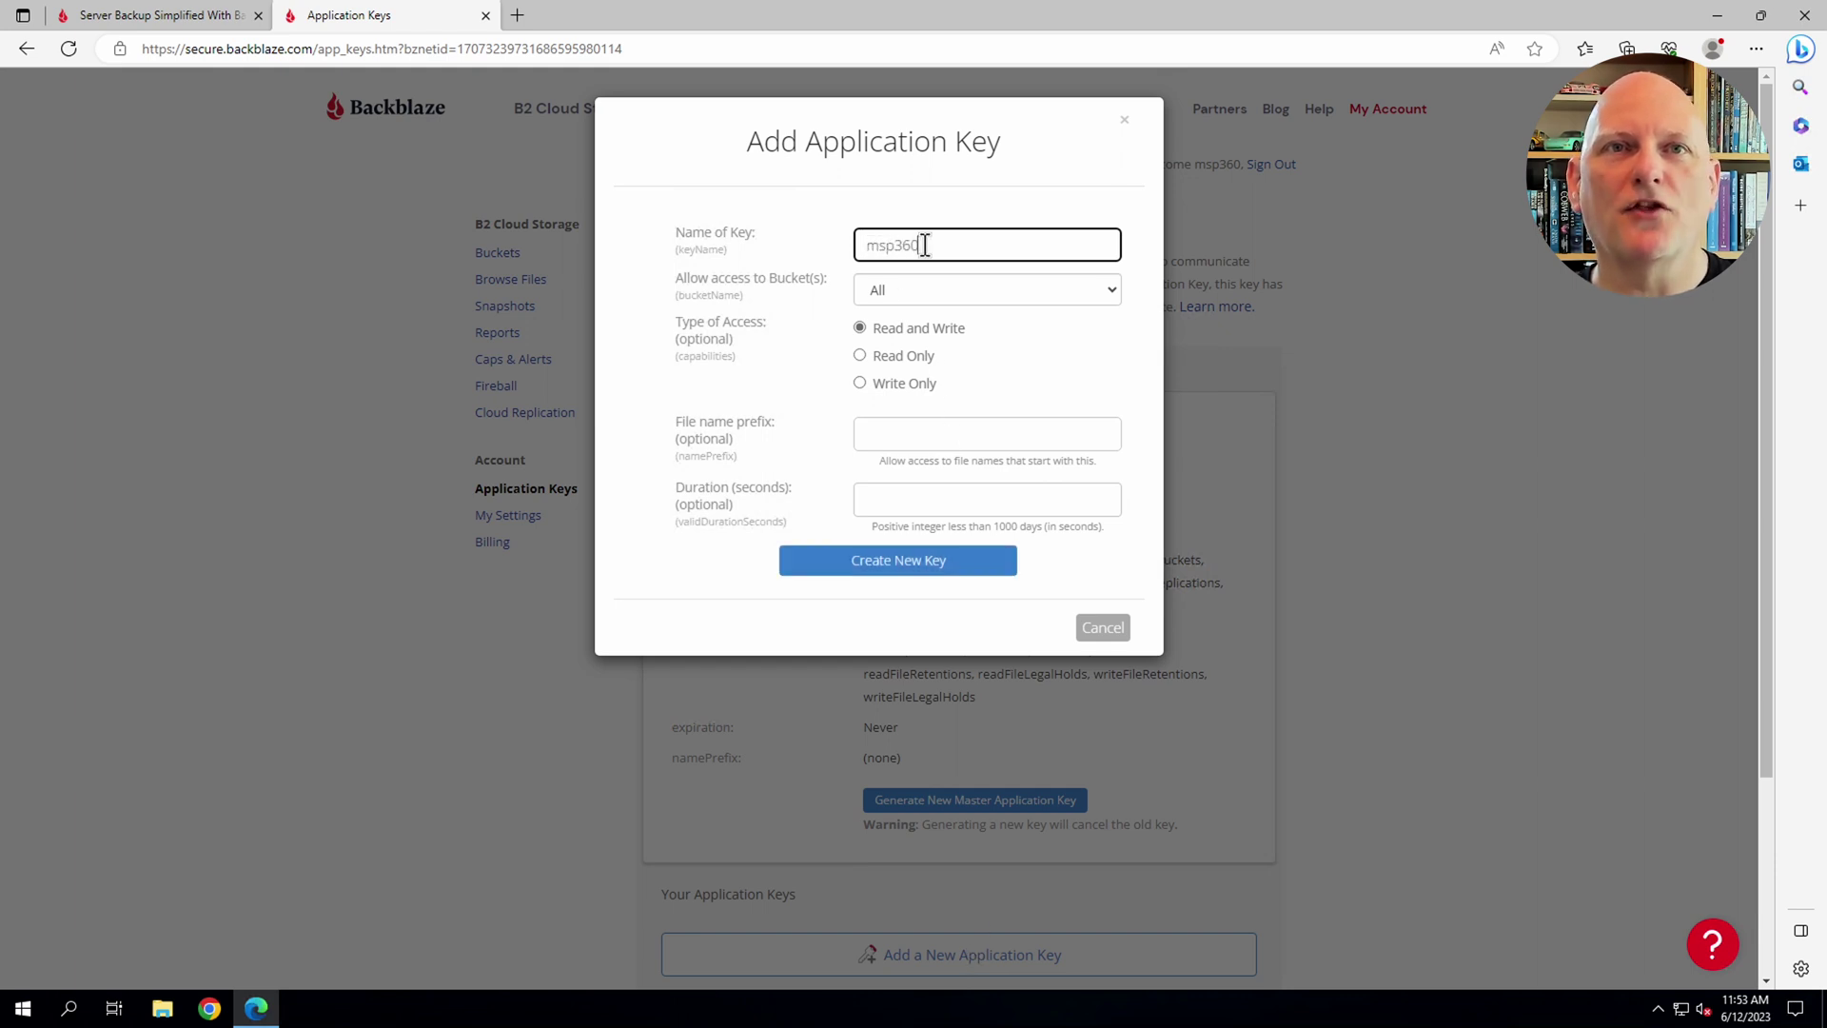
type("-cloudberry")
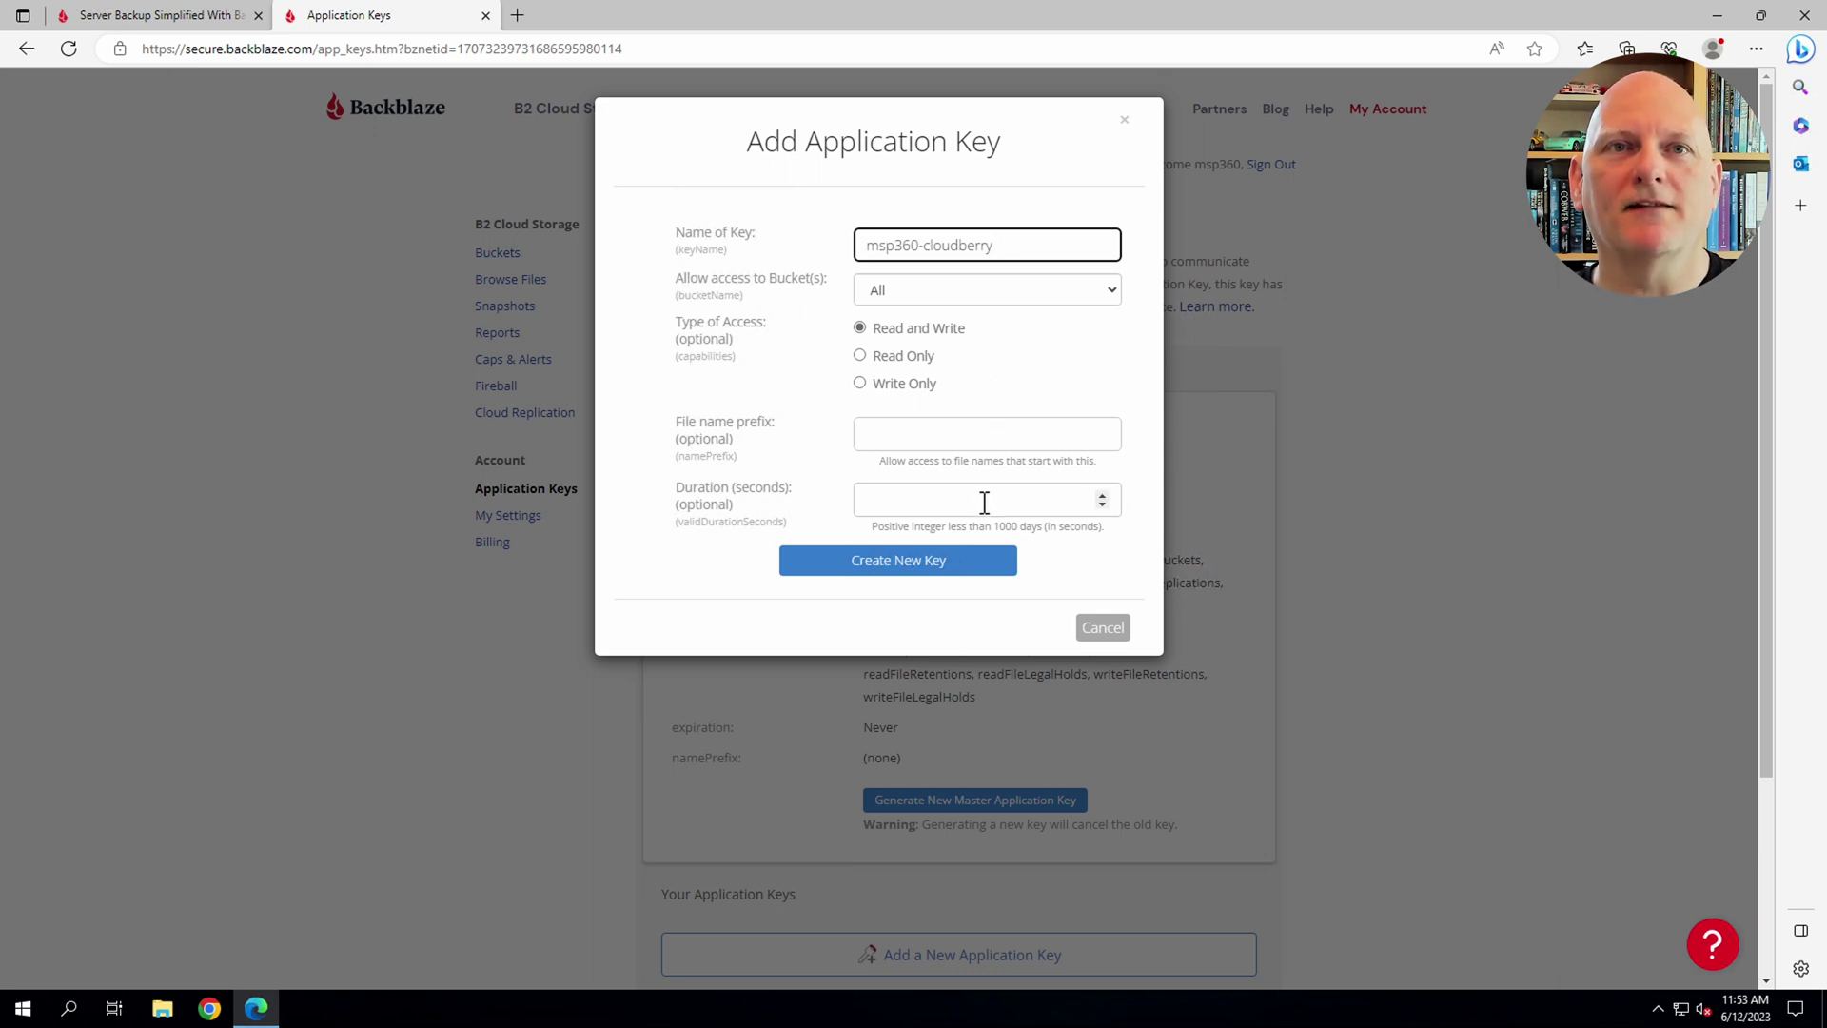
left_click(914, 562)
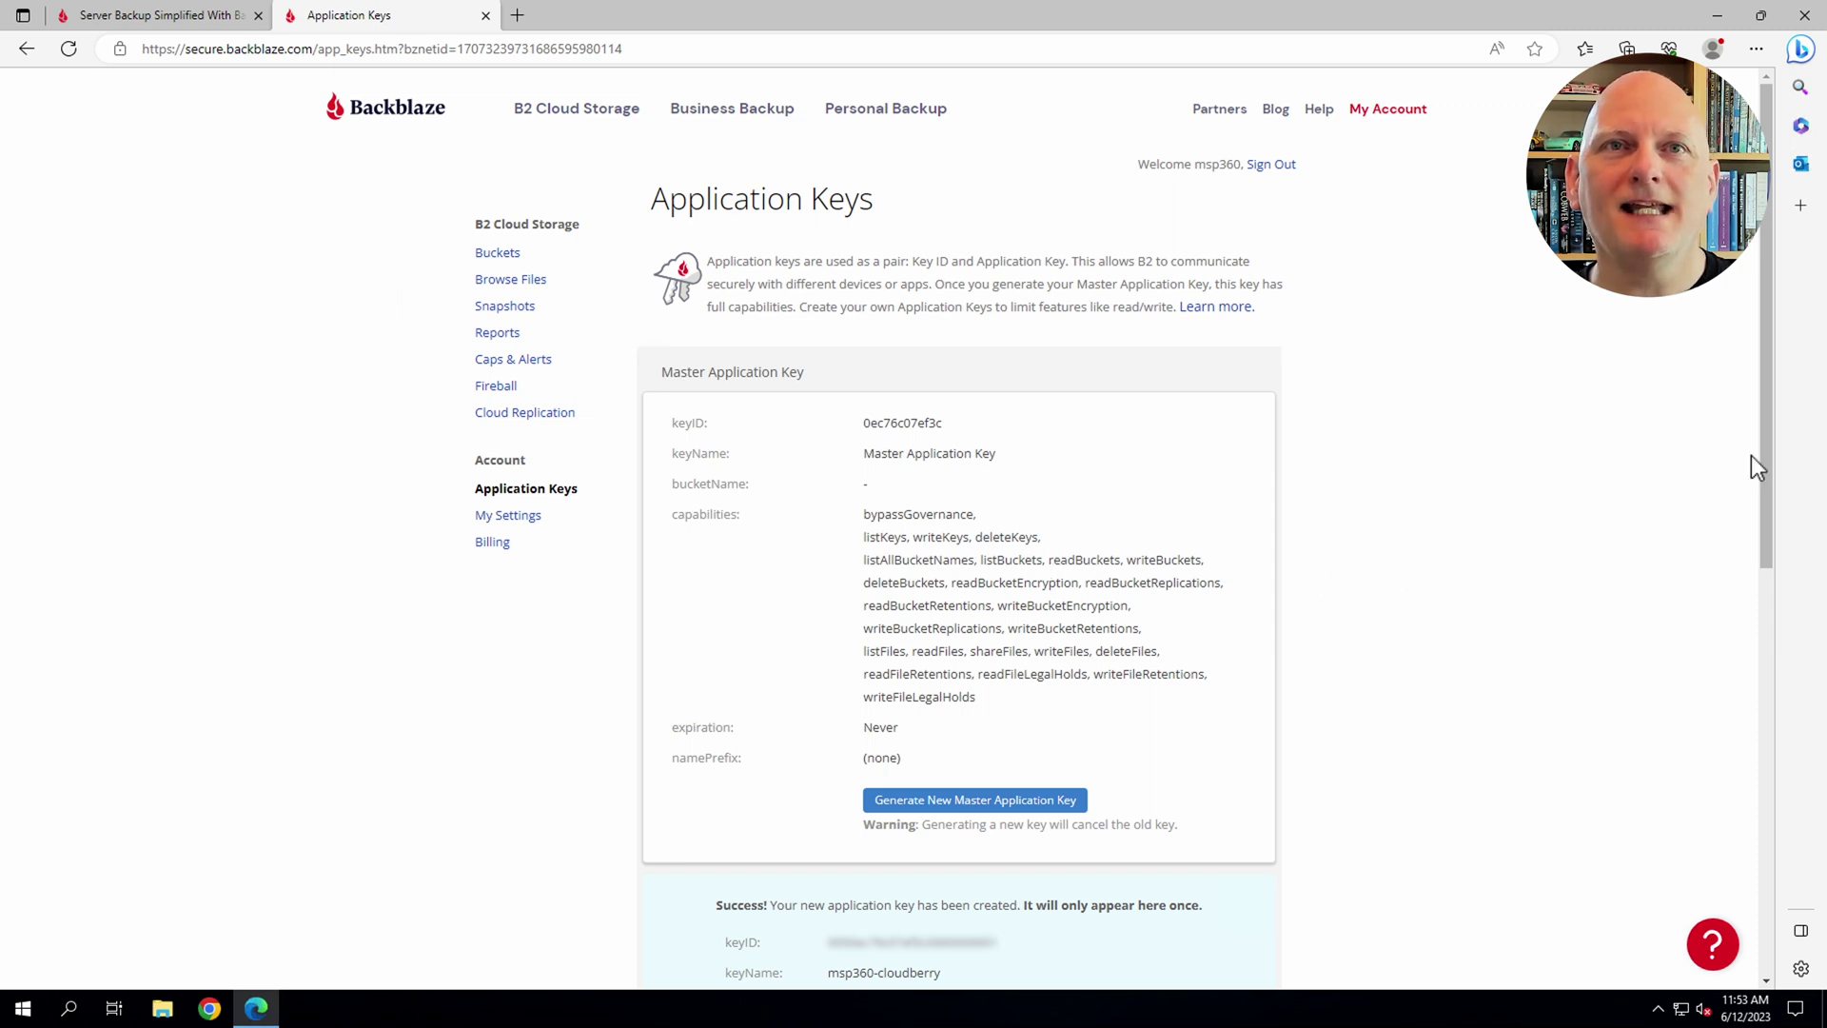
left_click_drag(1764, 436, 1764, 540)
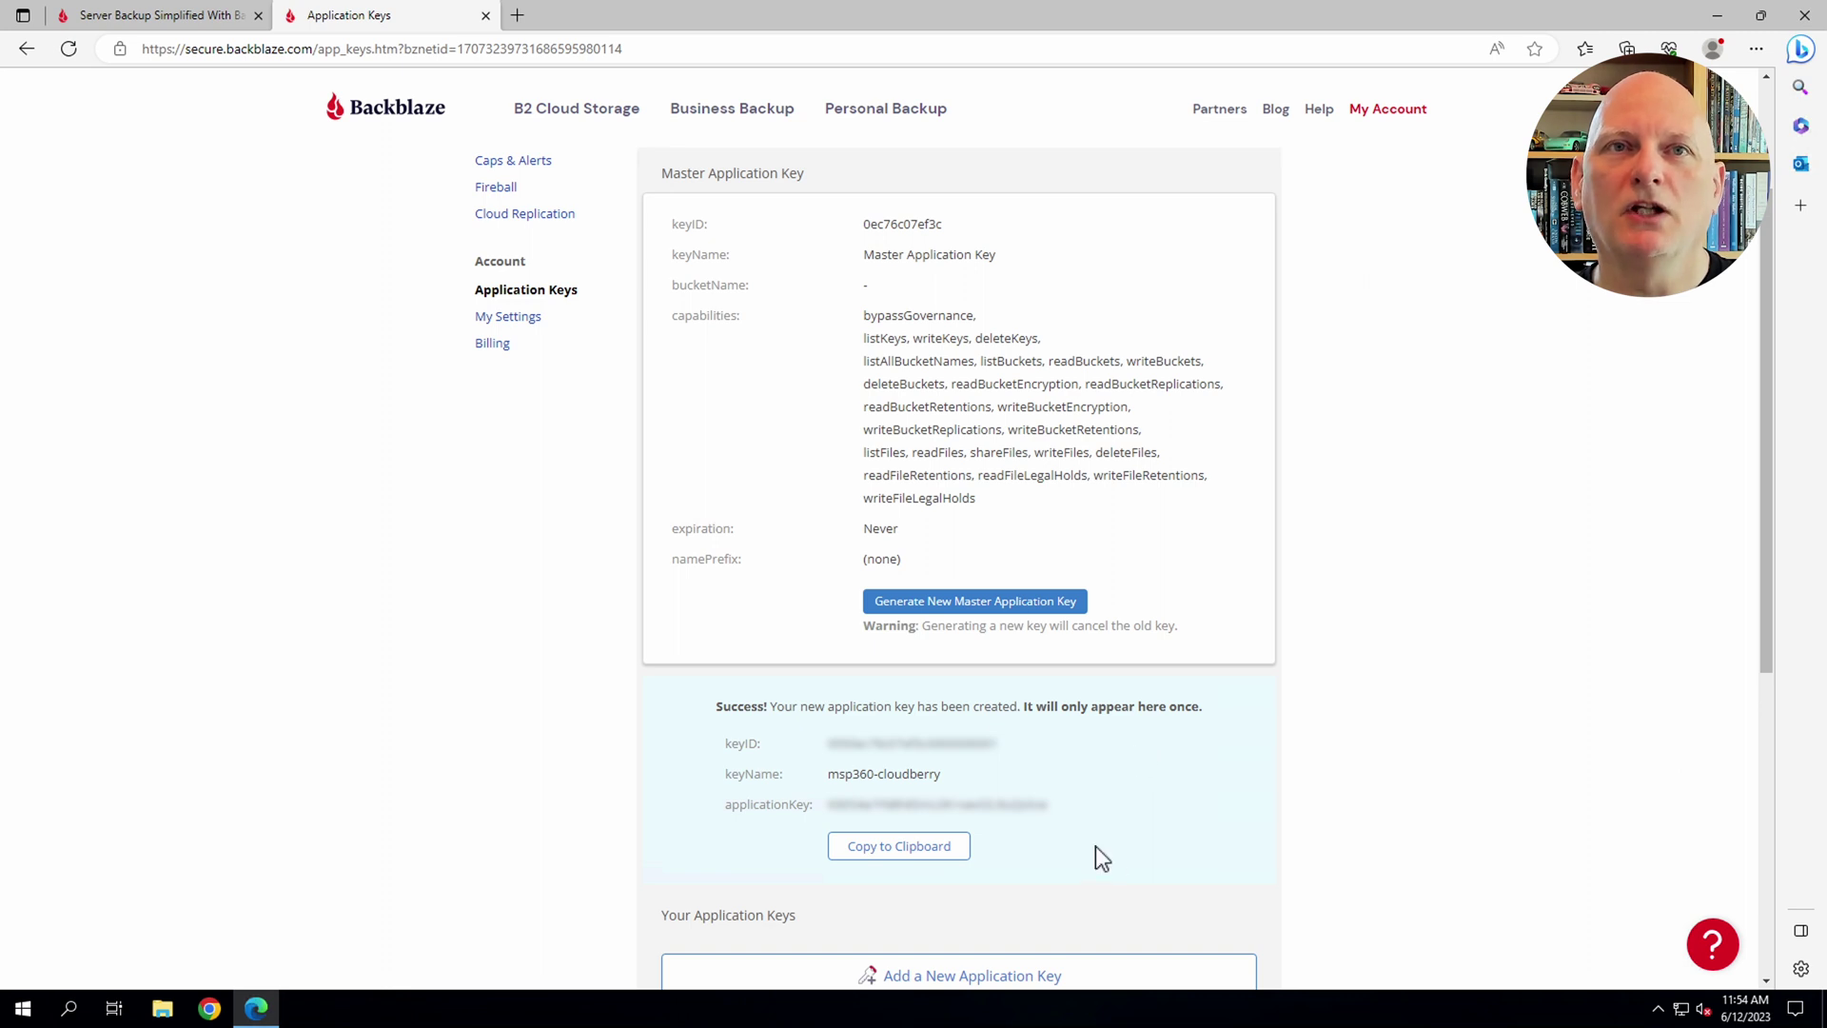
Step: Copy the new key's keyID, keyName and applicationKey to the clipboard
left_click_drag(1083, 809, 673, 751)
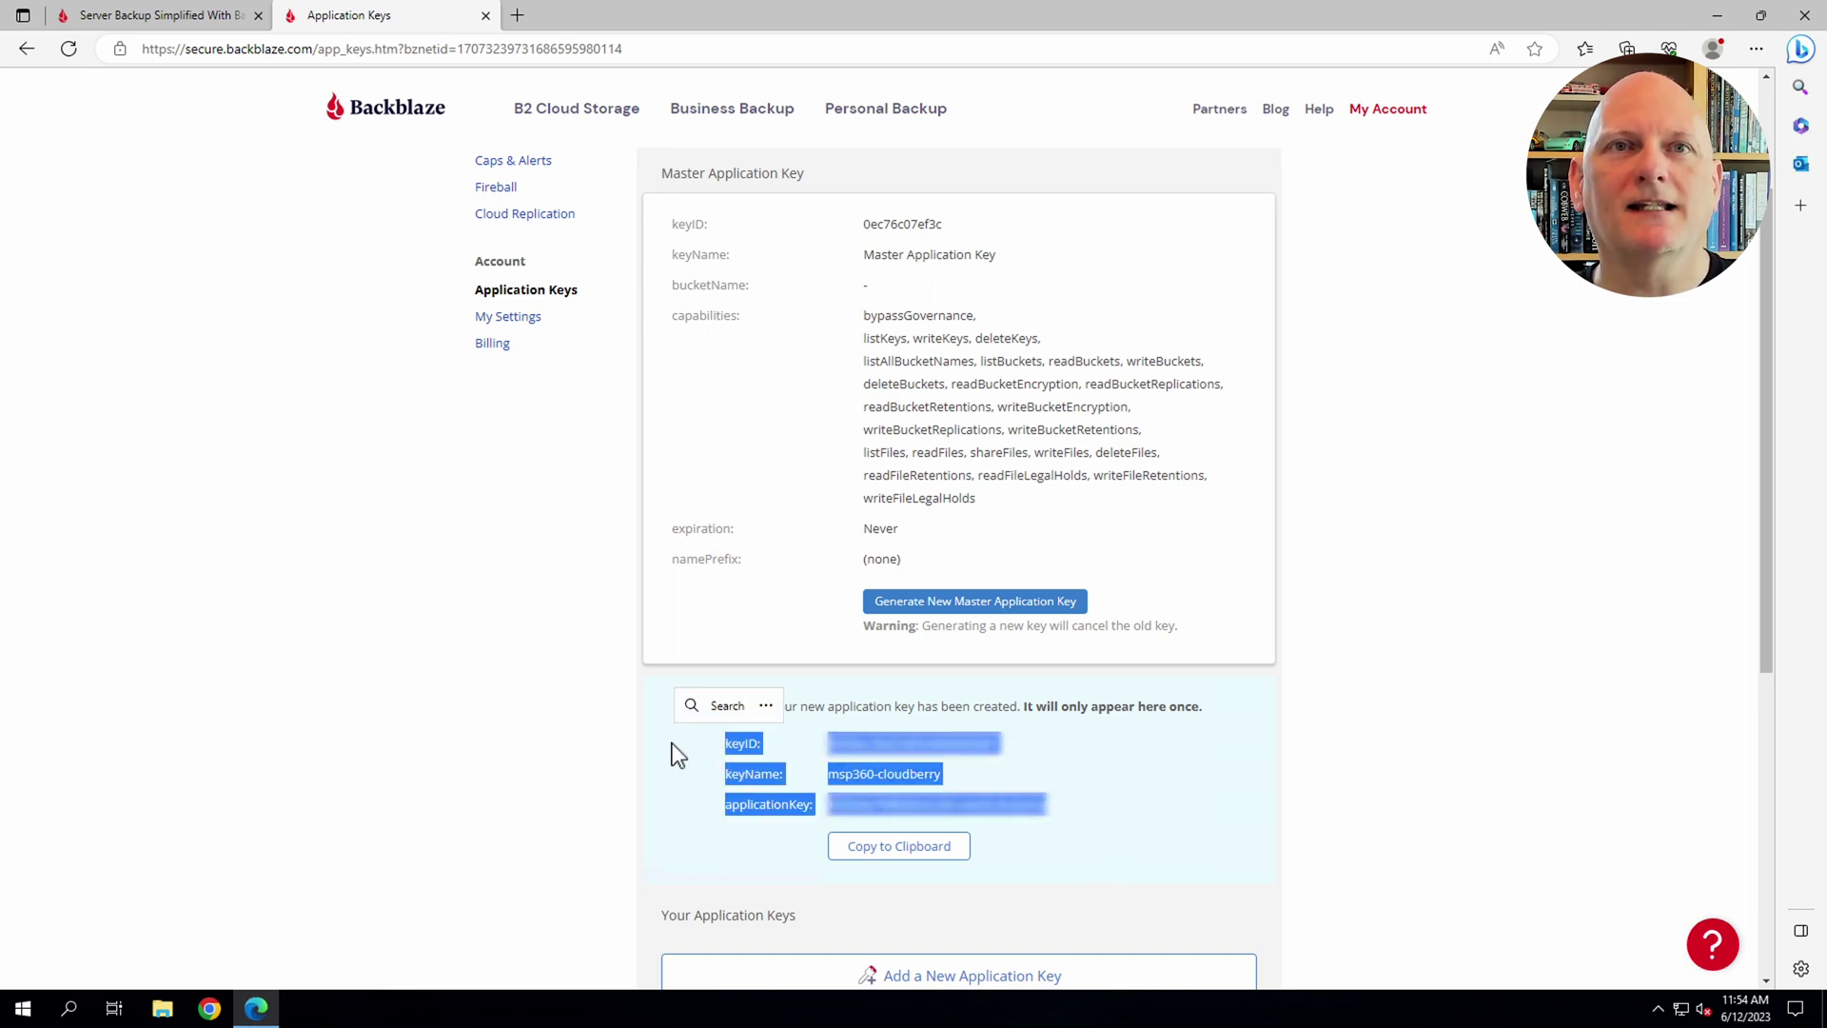
right_click(984, 744)
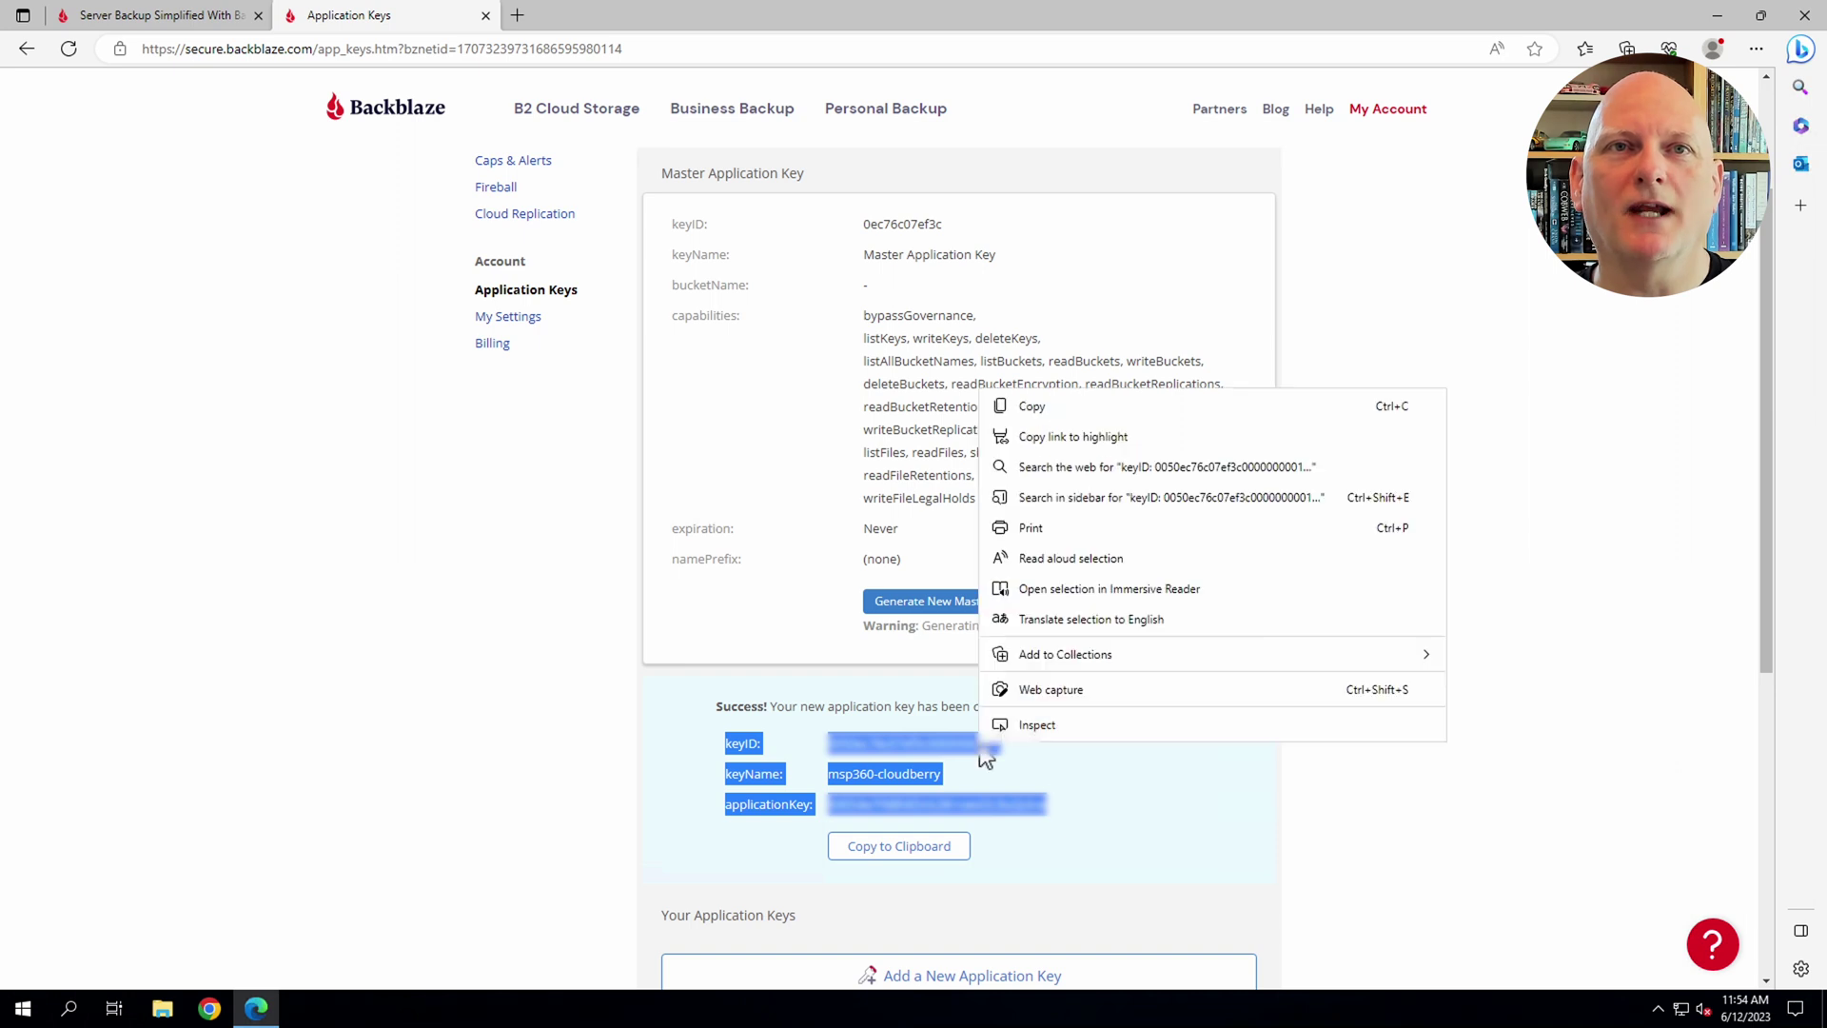
left_click(1065, 412)
left_click(1154, 811)
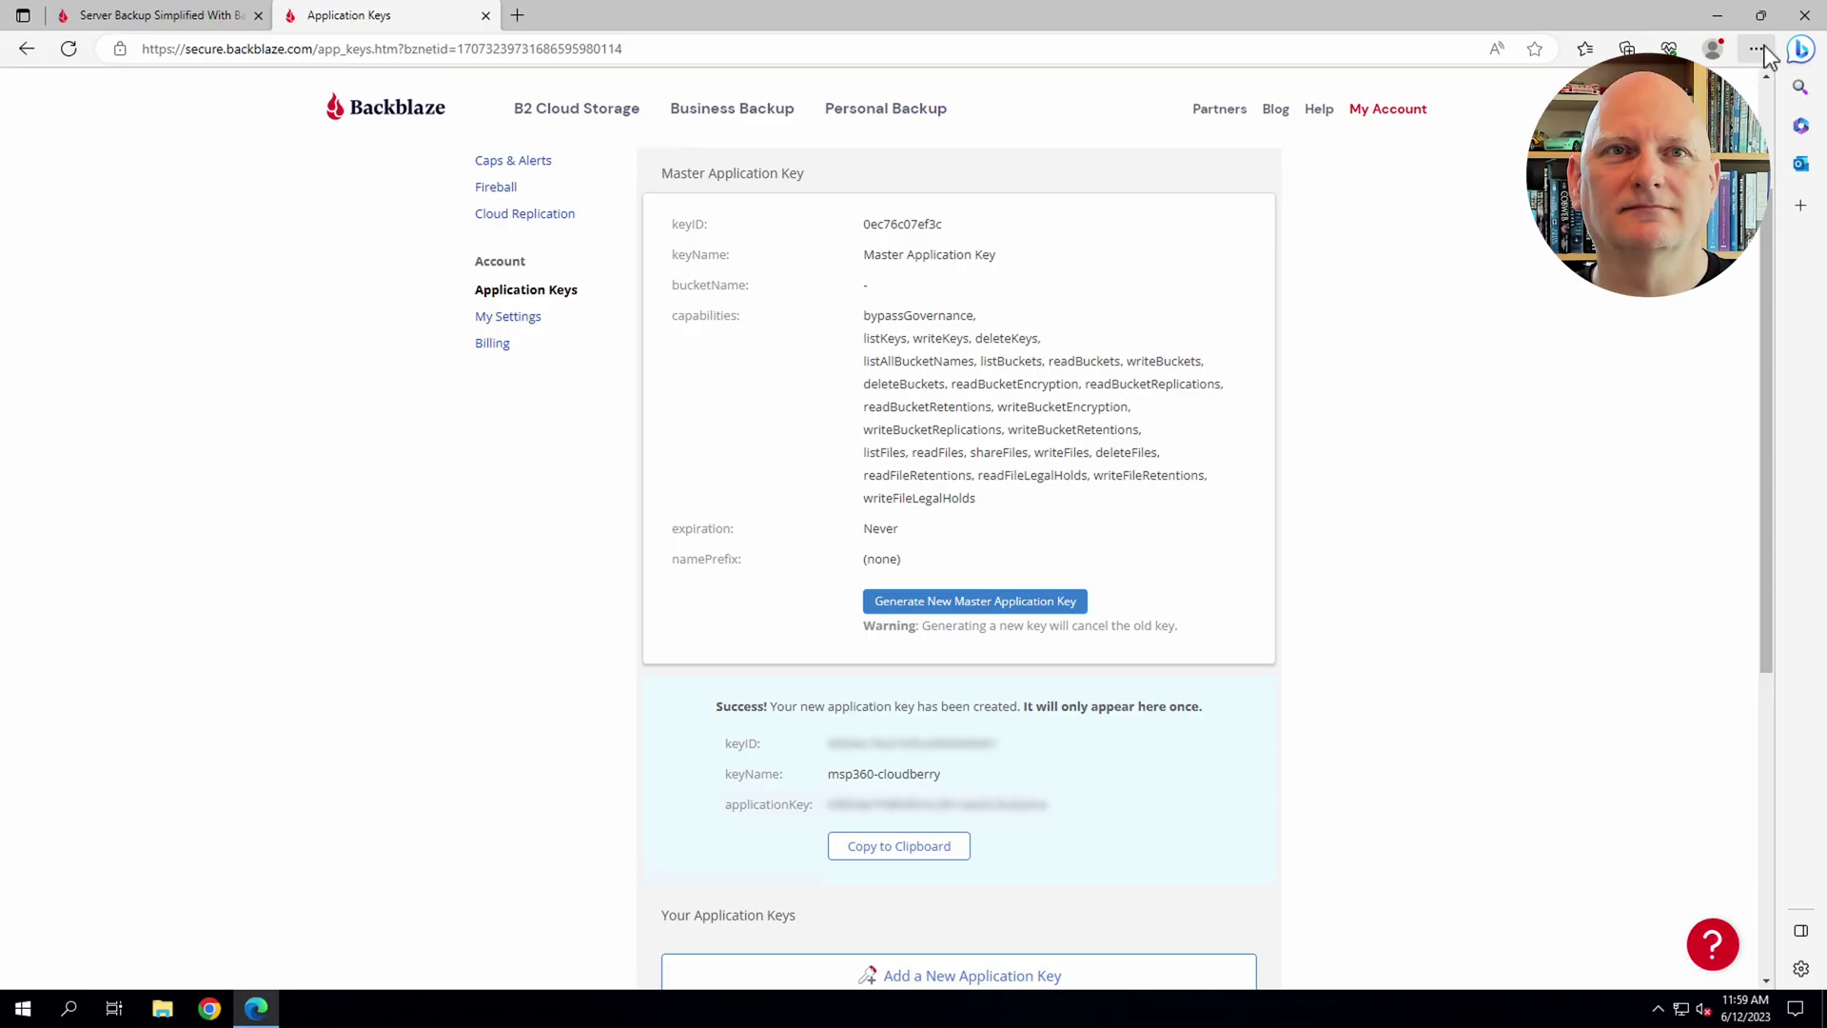
Step: Run the downloaded MSP360 Backup installer into the default folder and launch it
left_click(1756, 48)
left_click(1570, 277)
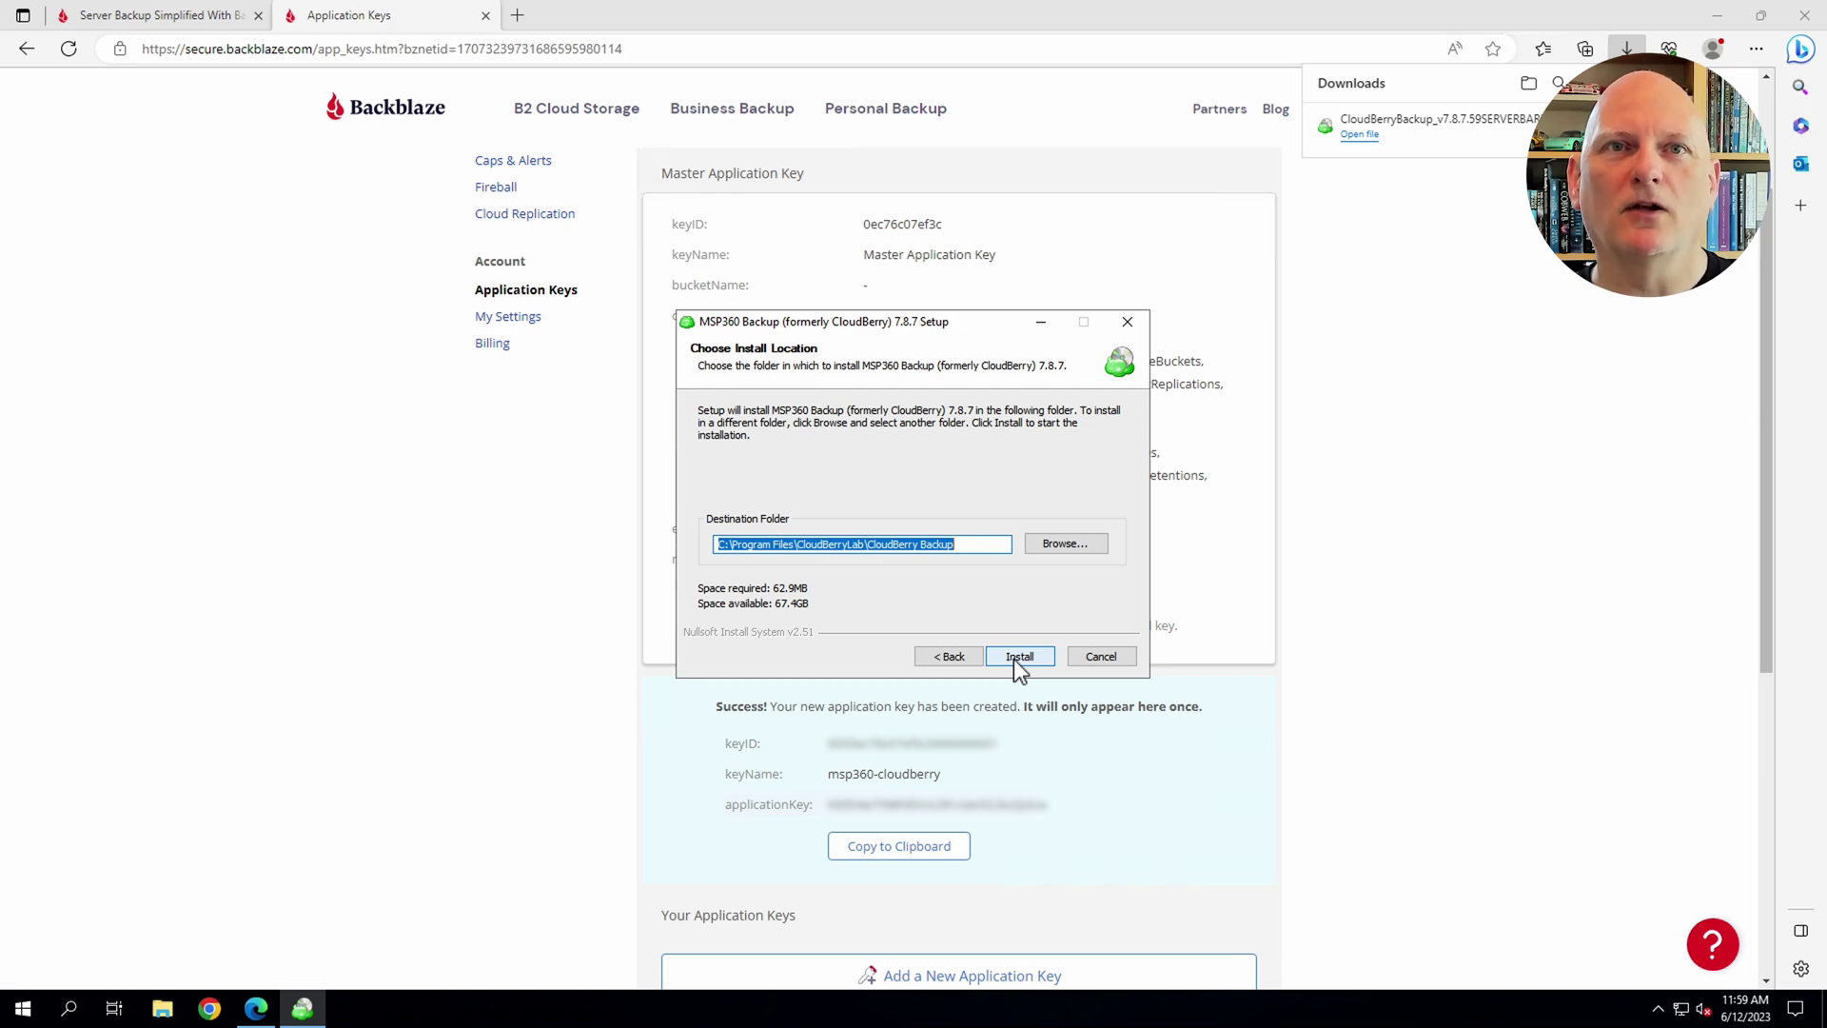
left_click(1017, 657)
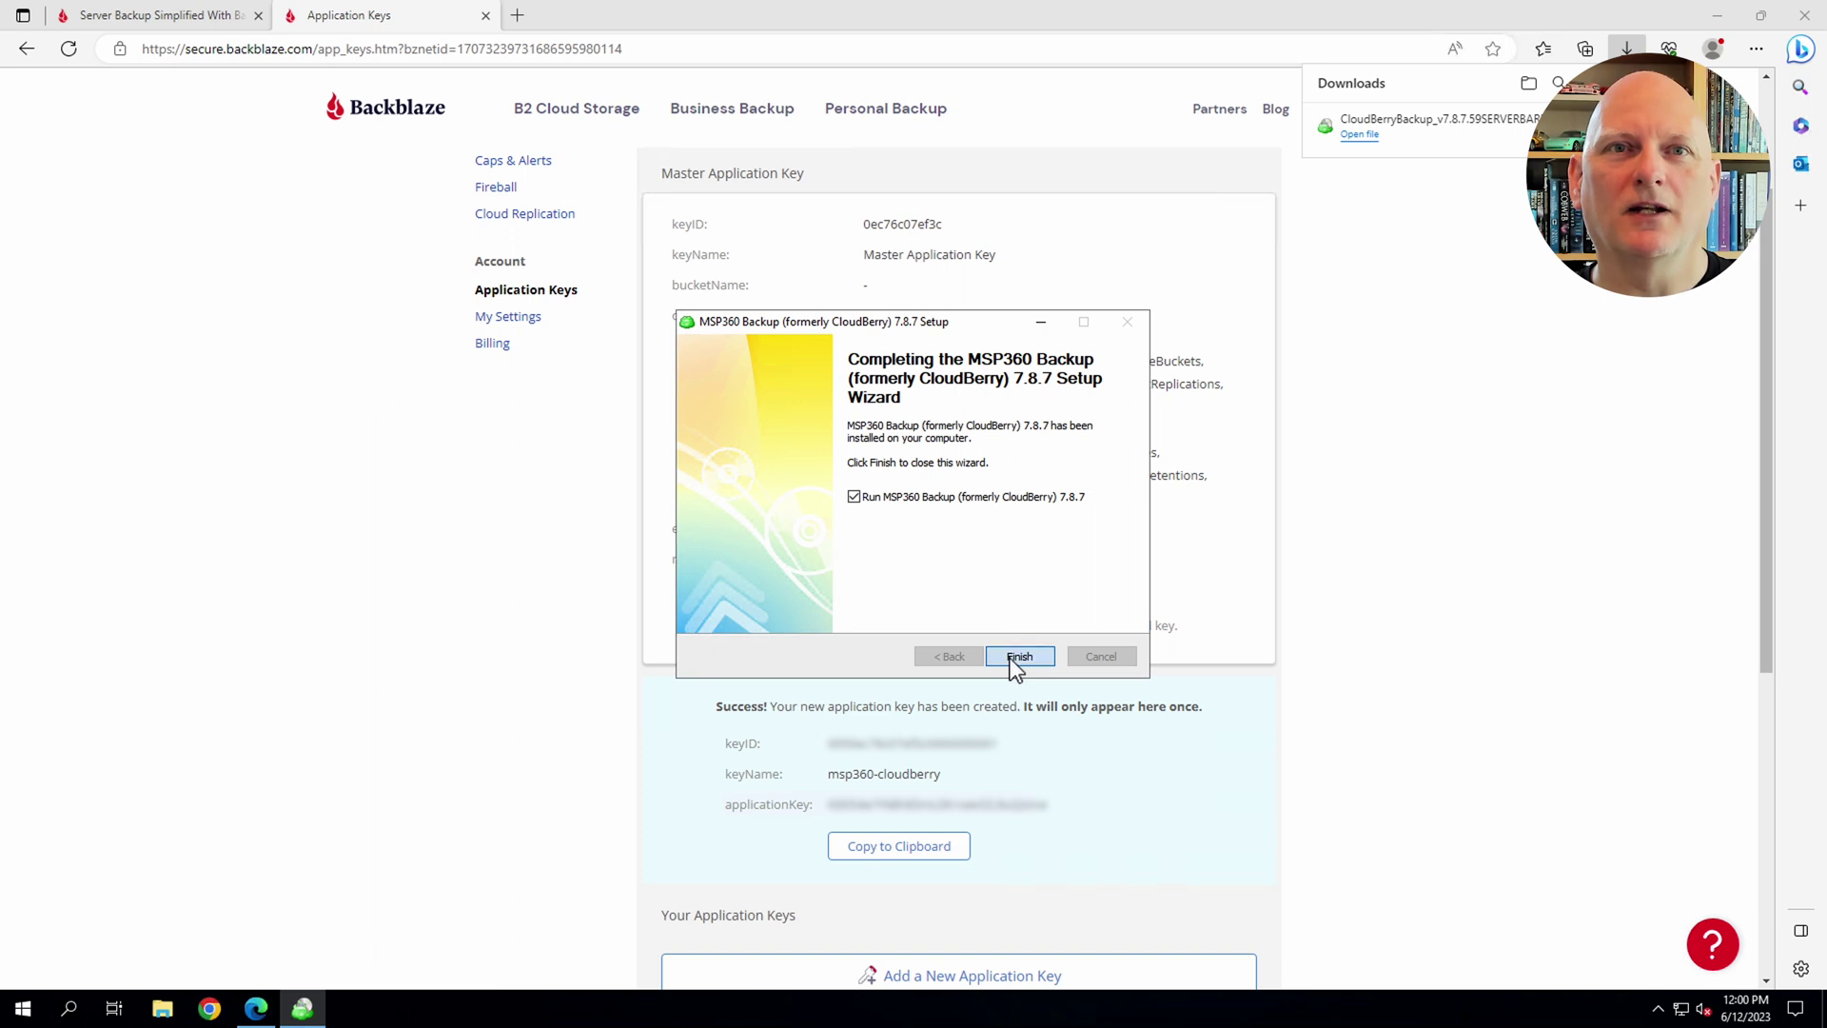
left_click(1018, 657)
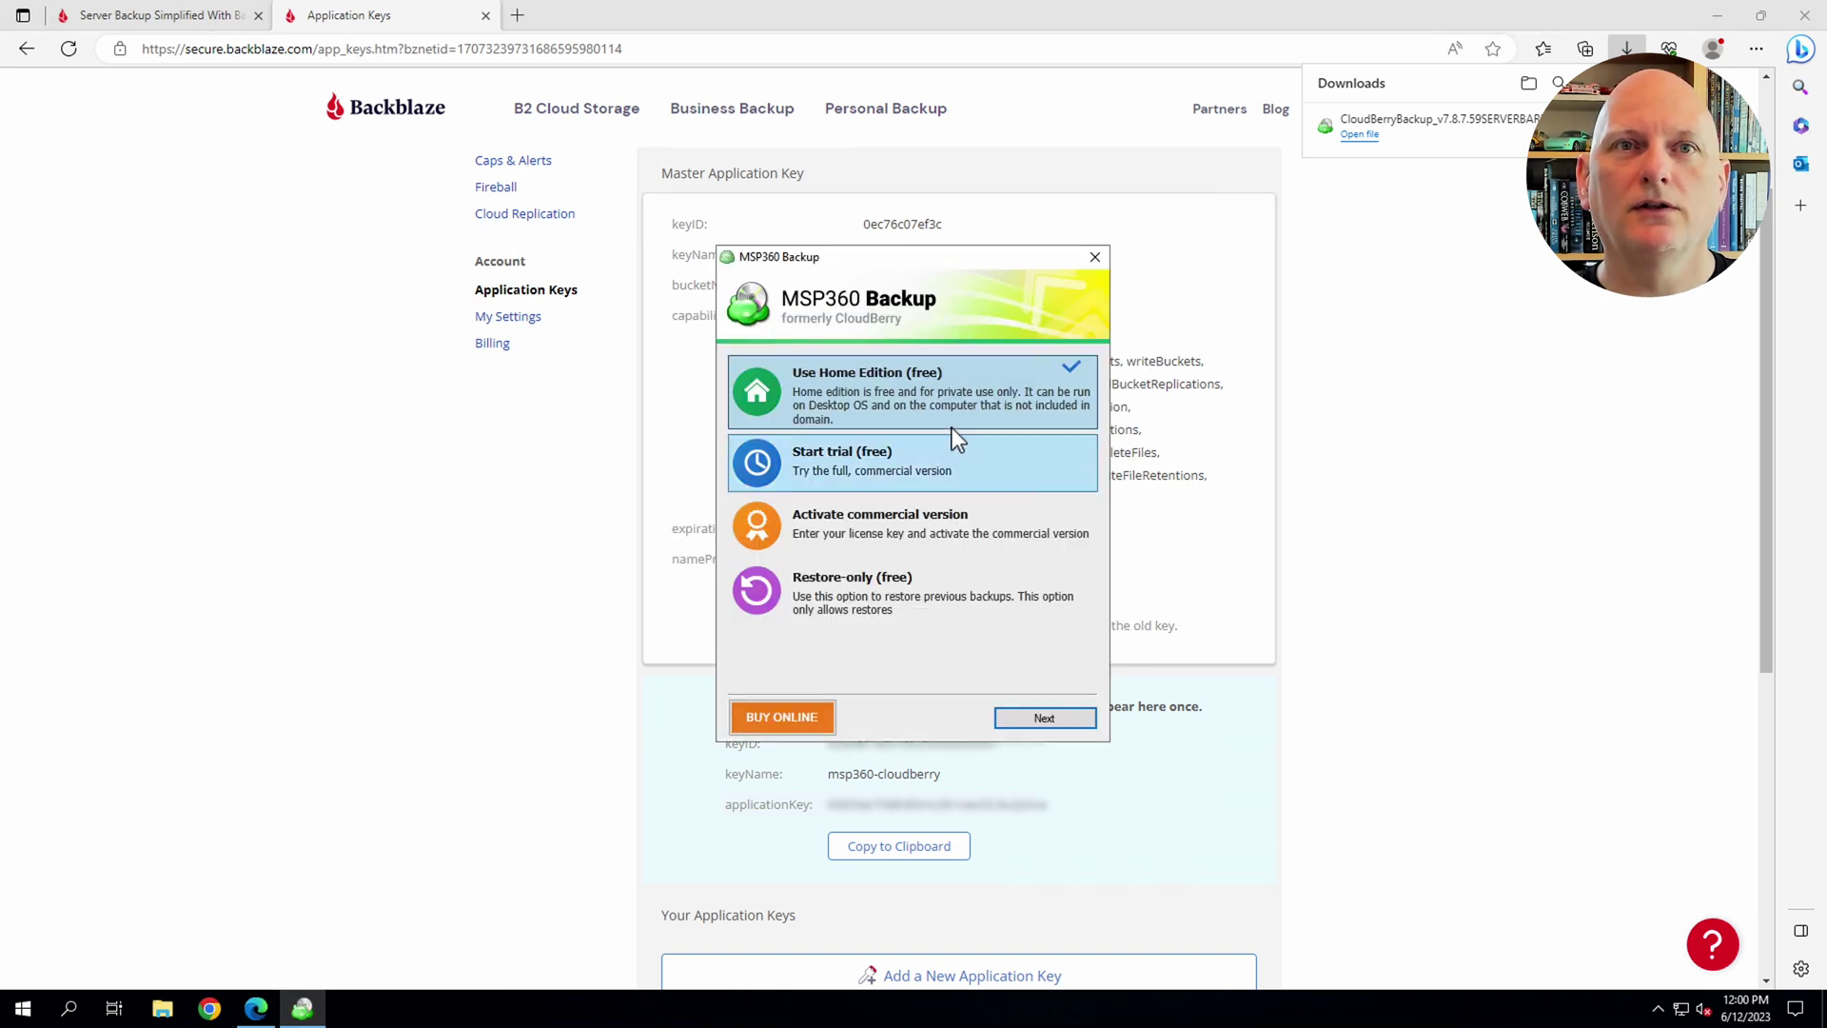
Step: Request a Server Edition free trial without an activation code, entering the contact e-mail
left_click(906, 470)
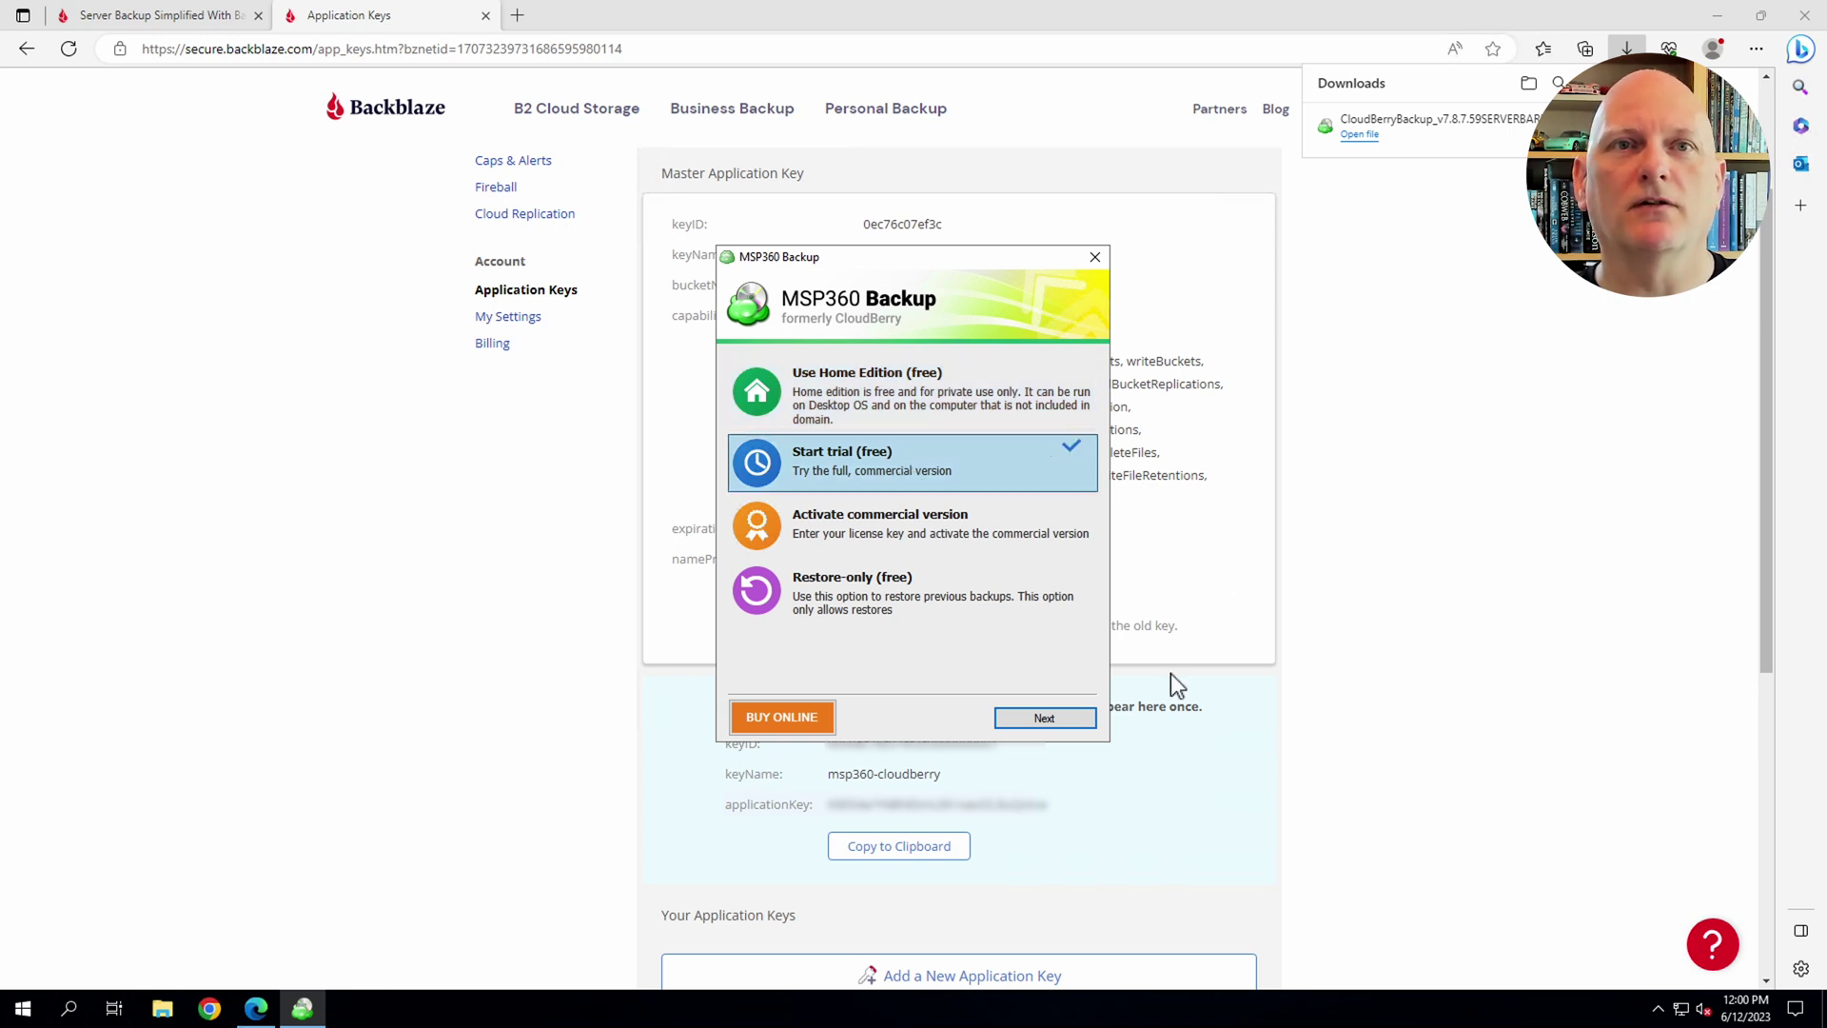
left_click(1058, 721)
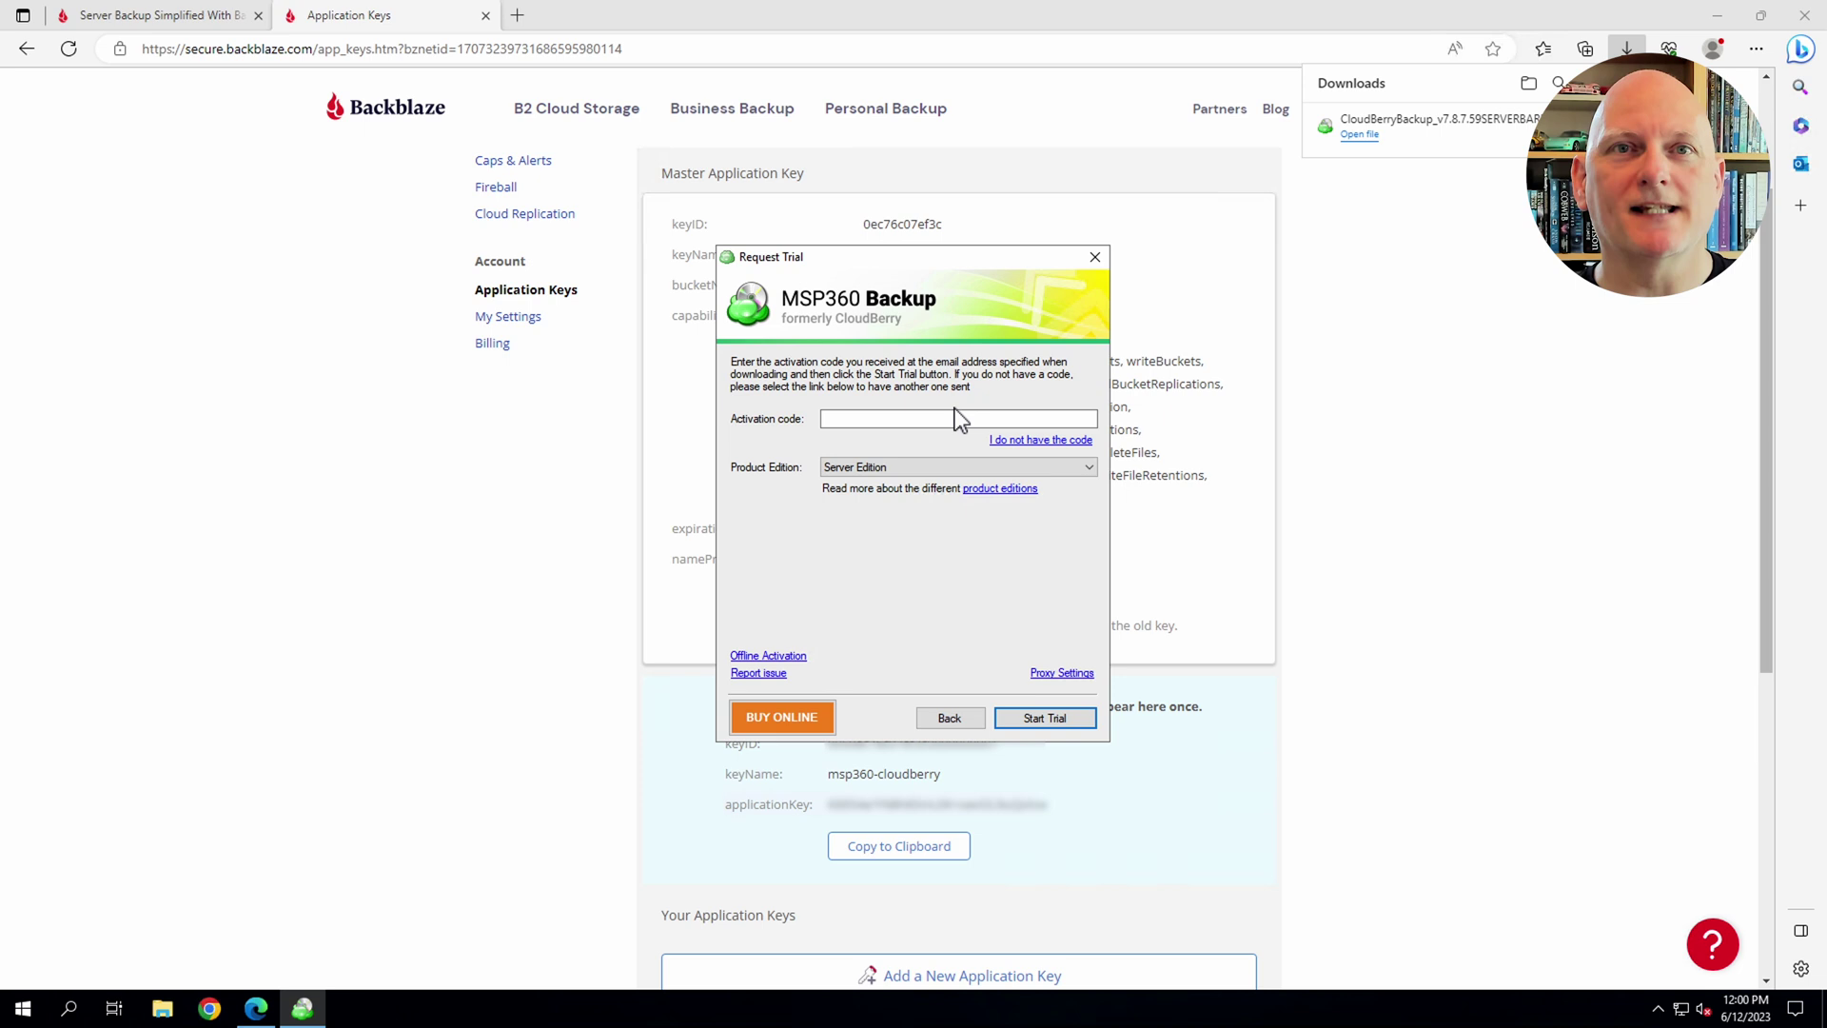
left_click(1042, 439)
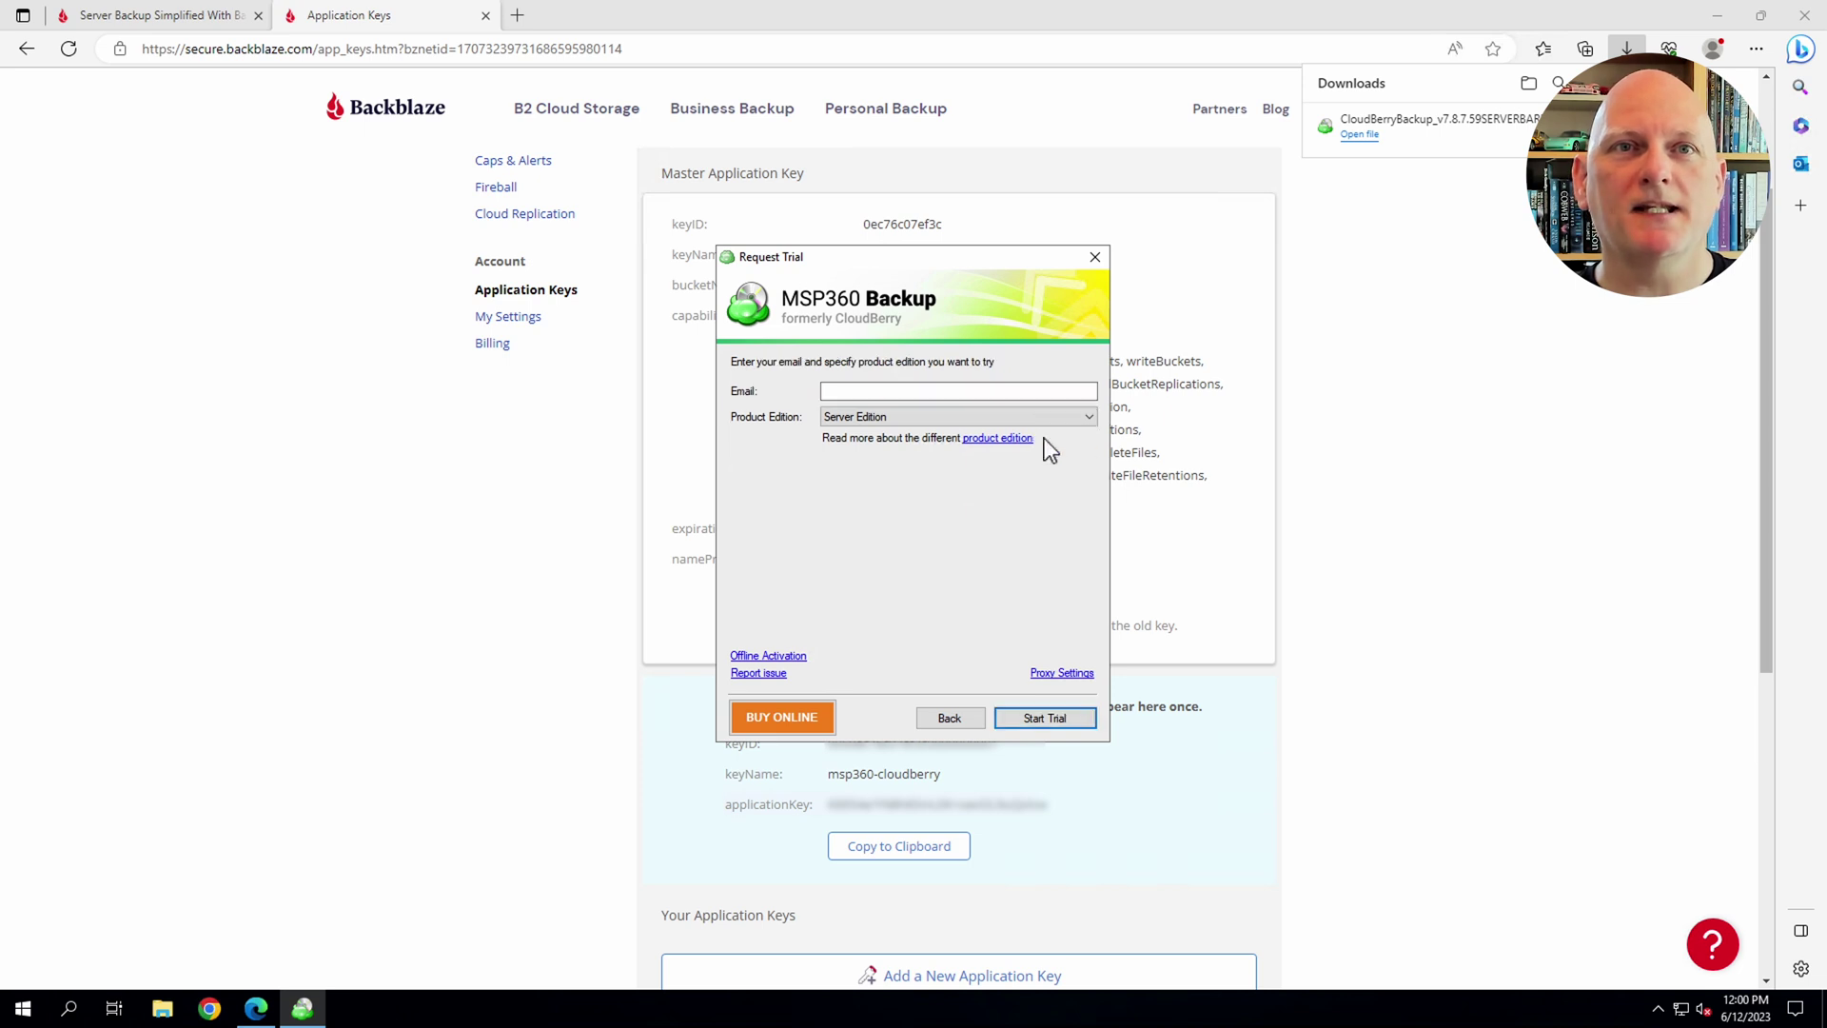
left_click(918, 394)
type("msp360@exa")
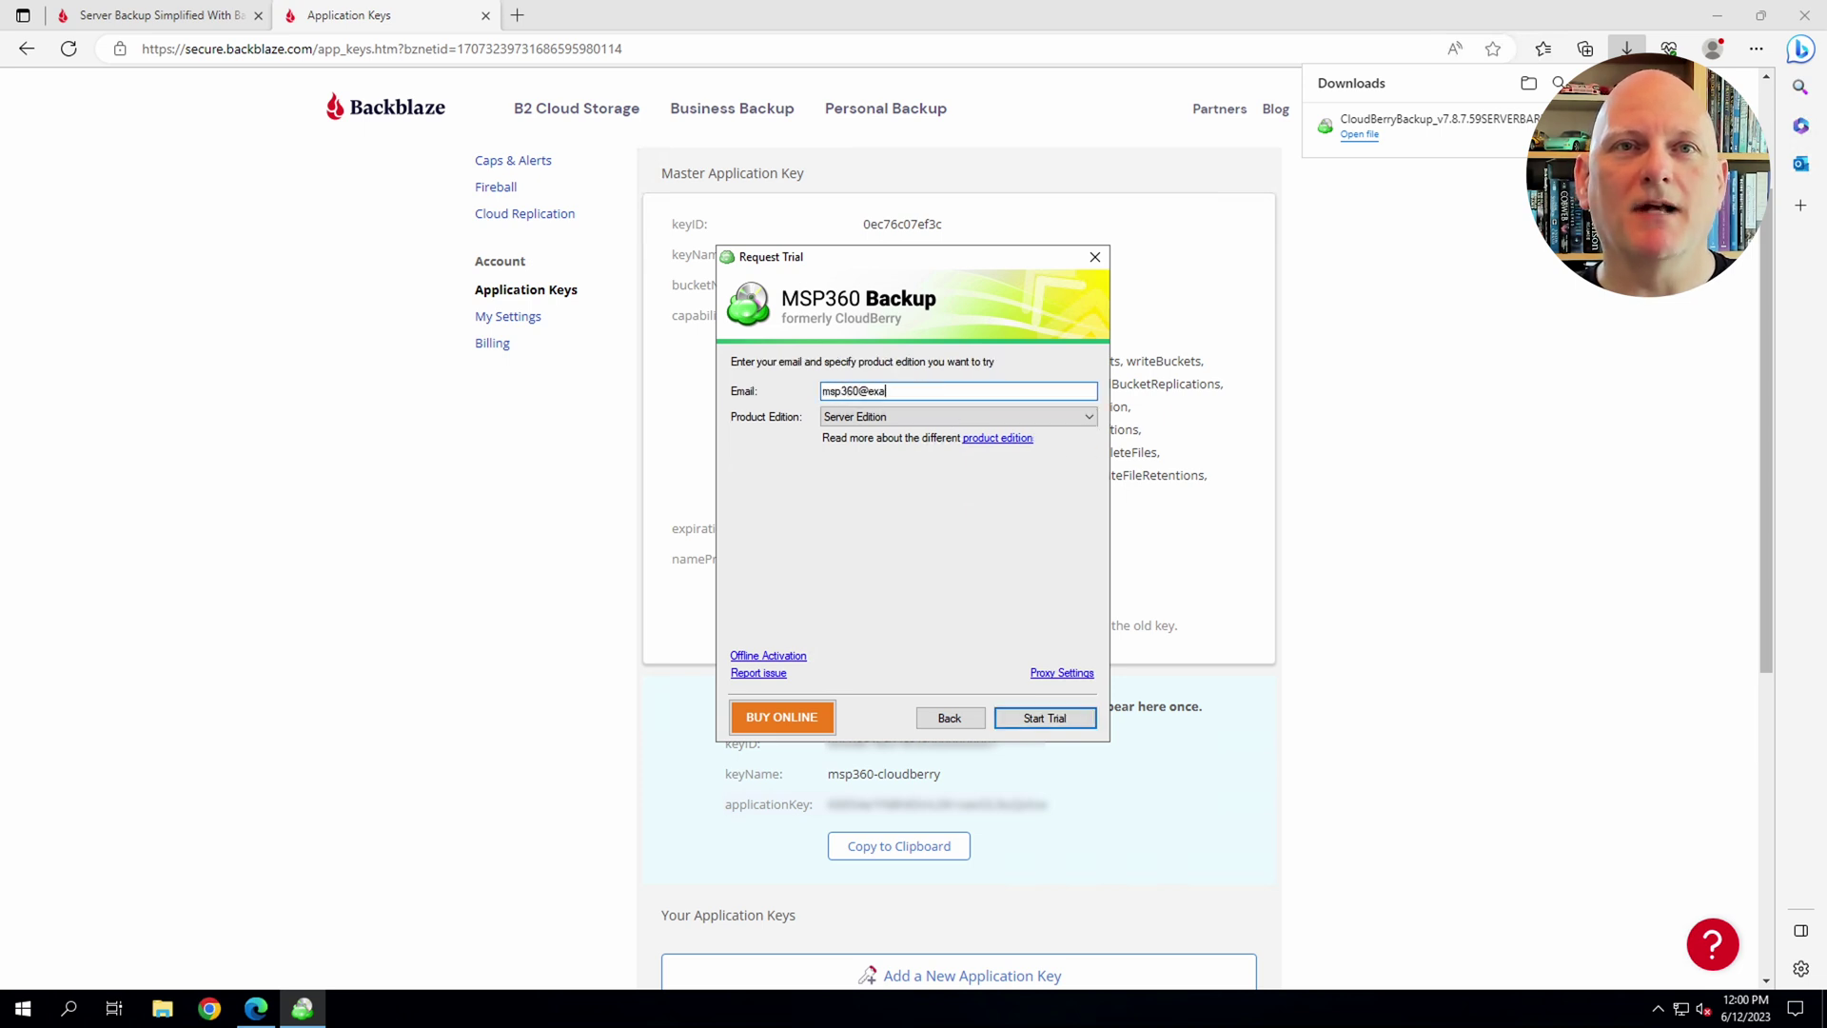
type("mple.com")
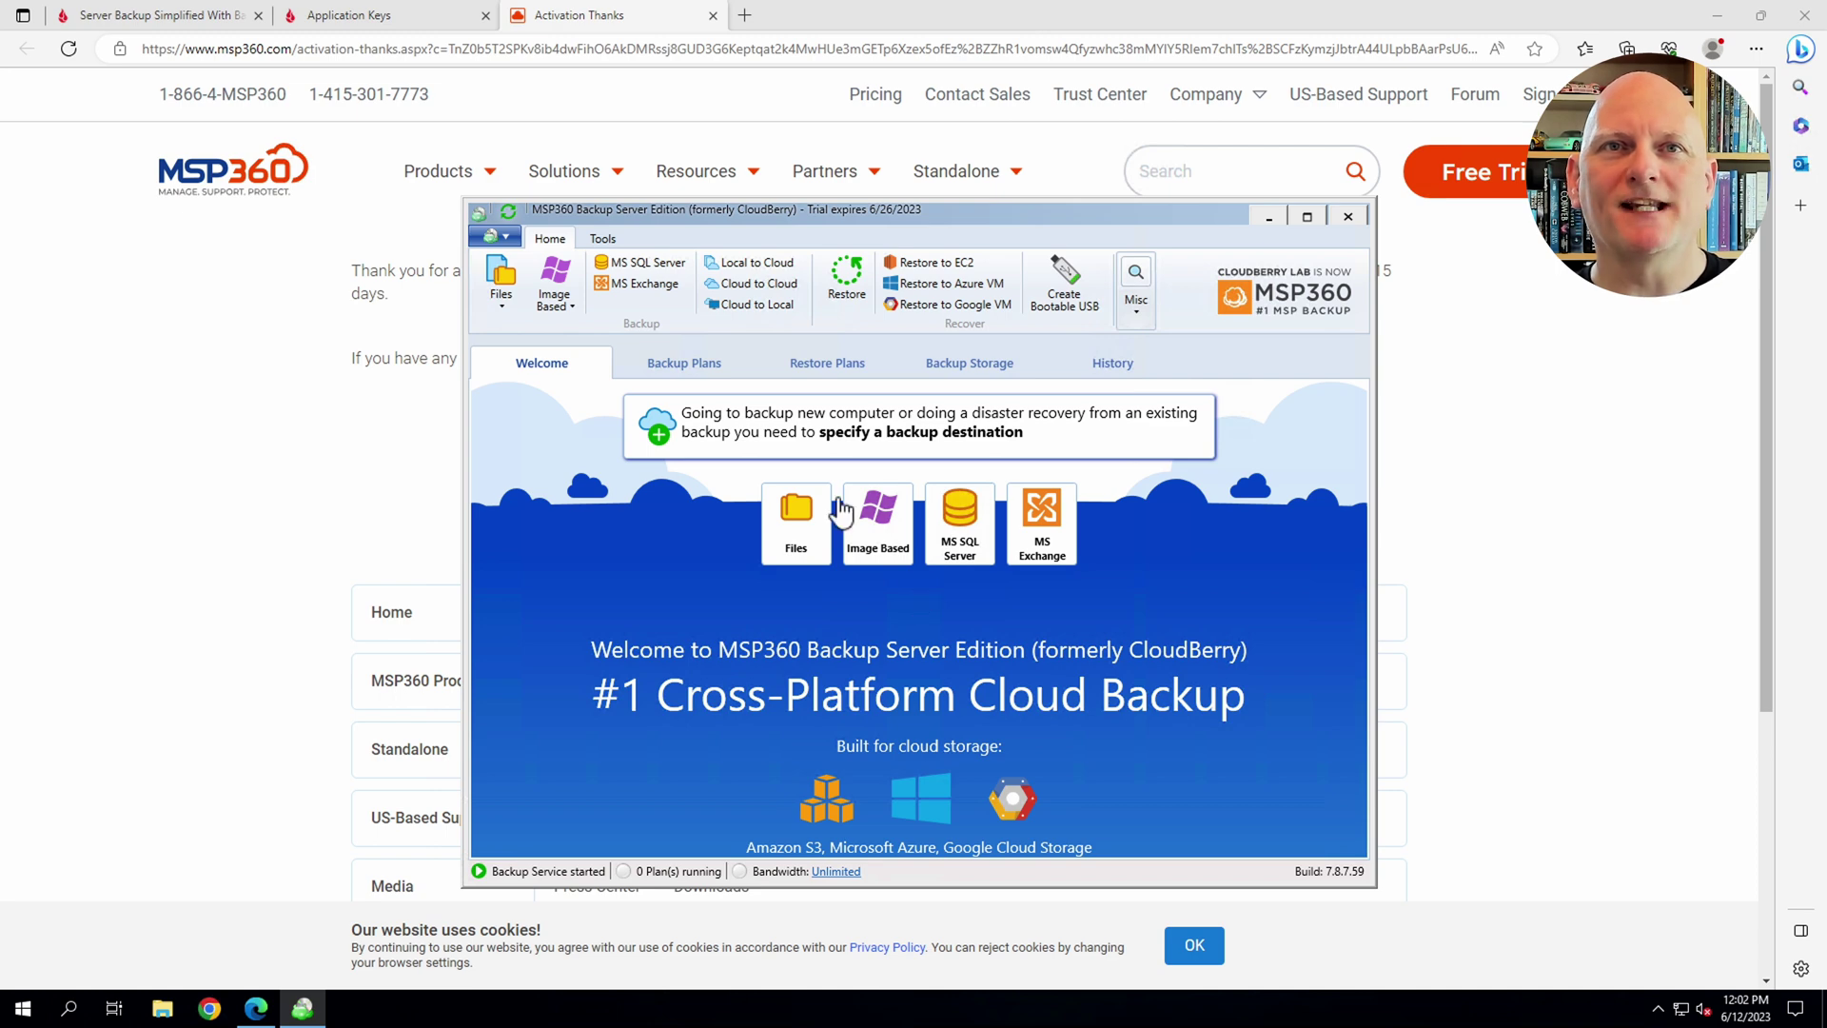
Step: Start a new Files backup plan and add a Backblaze B2 storage account named 'Backblaze B2'
left_click(502, 282)
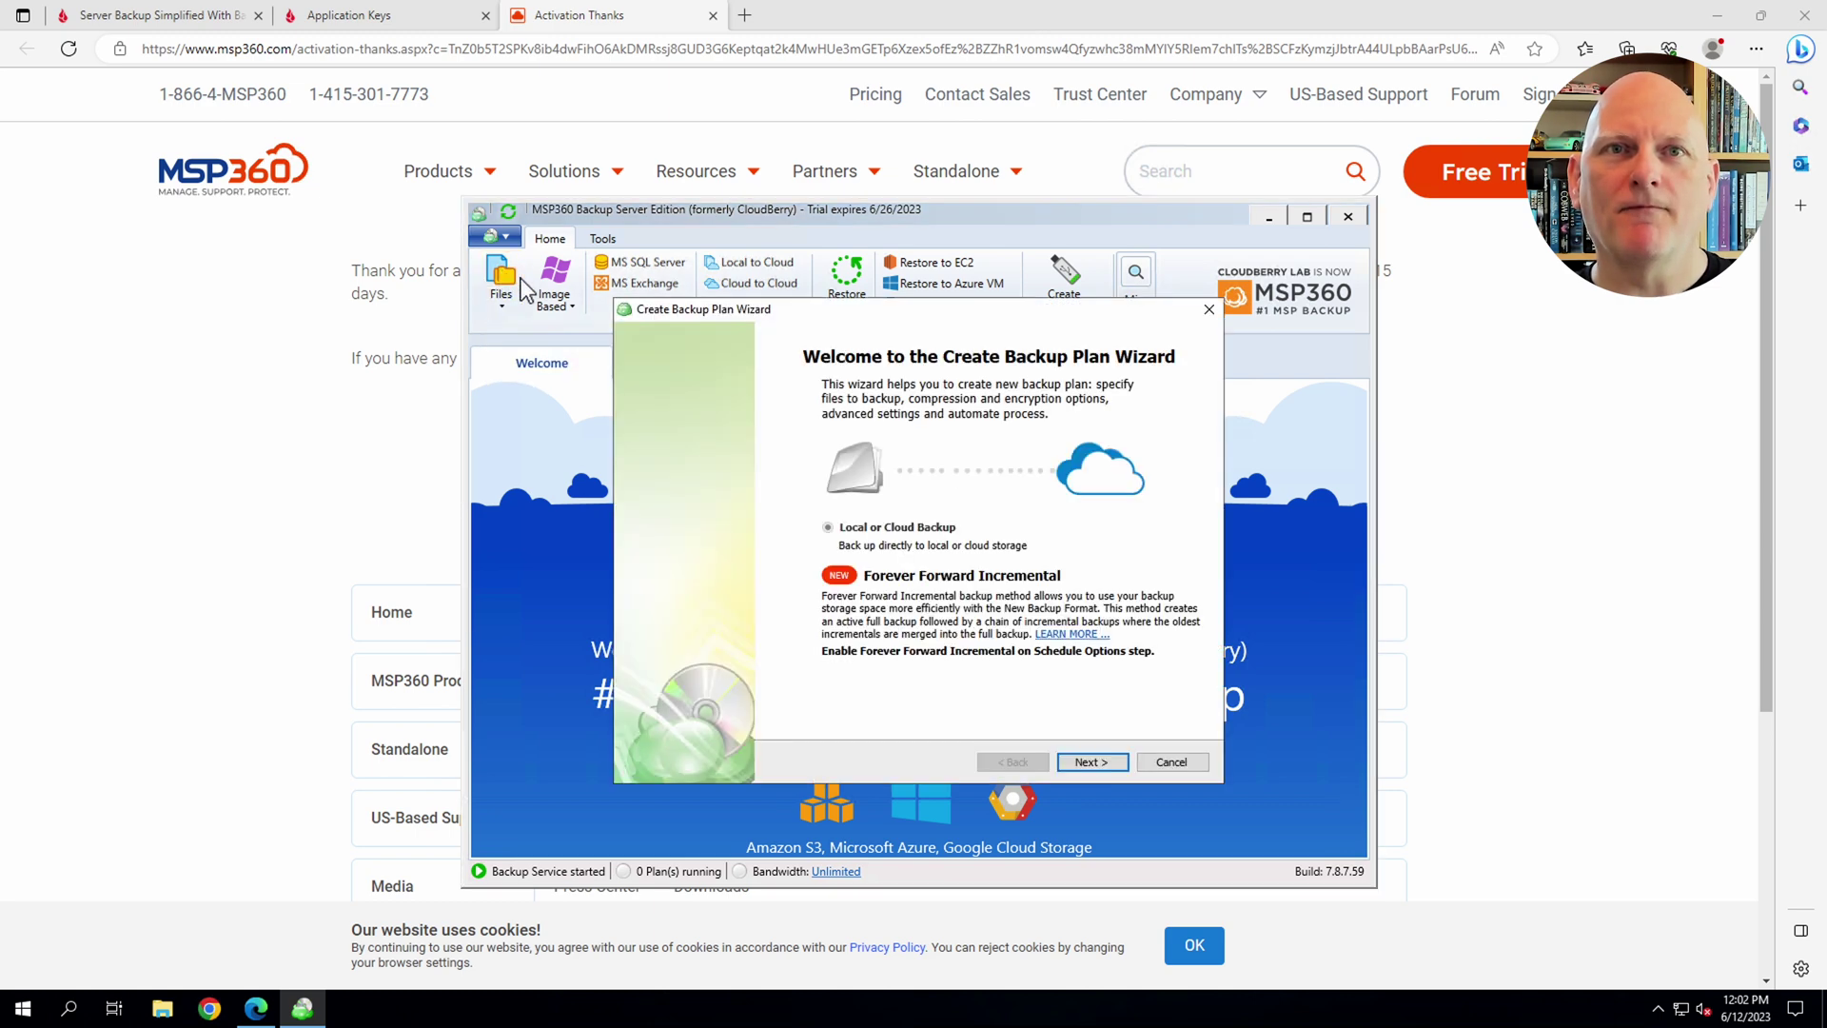
left_click(1108, 763)
left_click(962, 598)
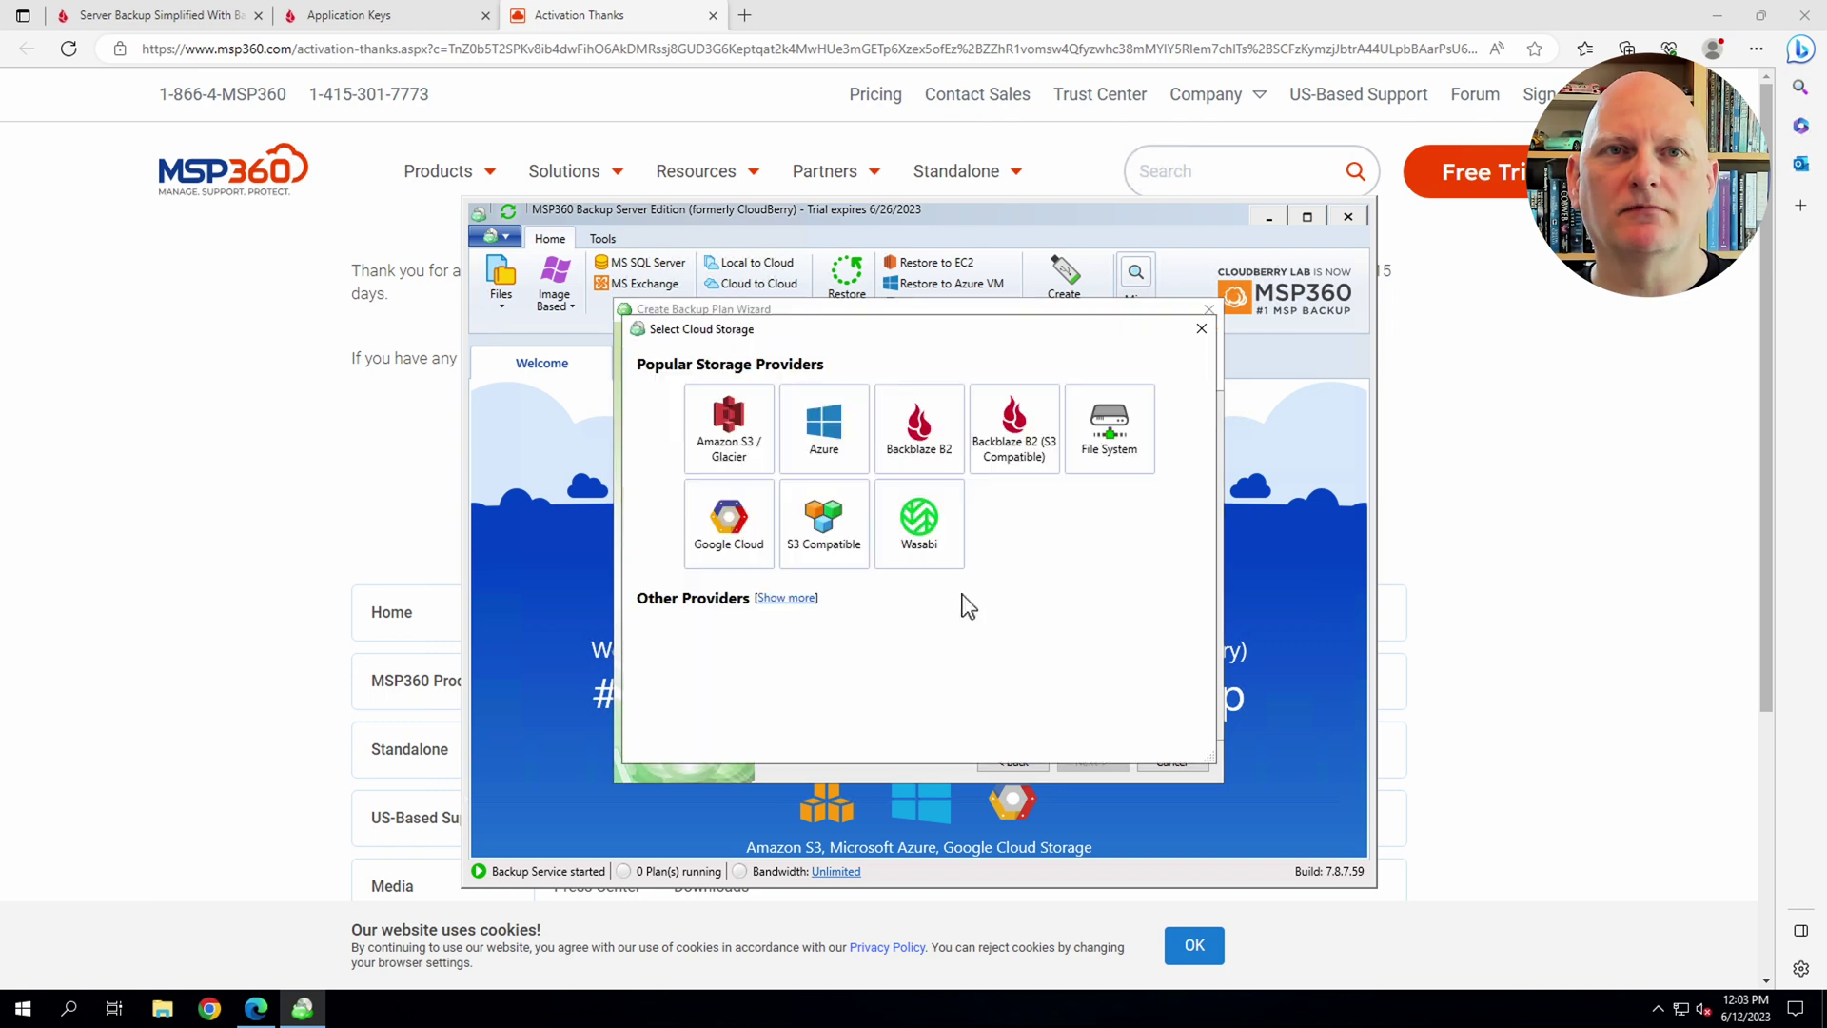
left_click(917, 447)
type("Ba")
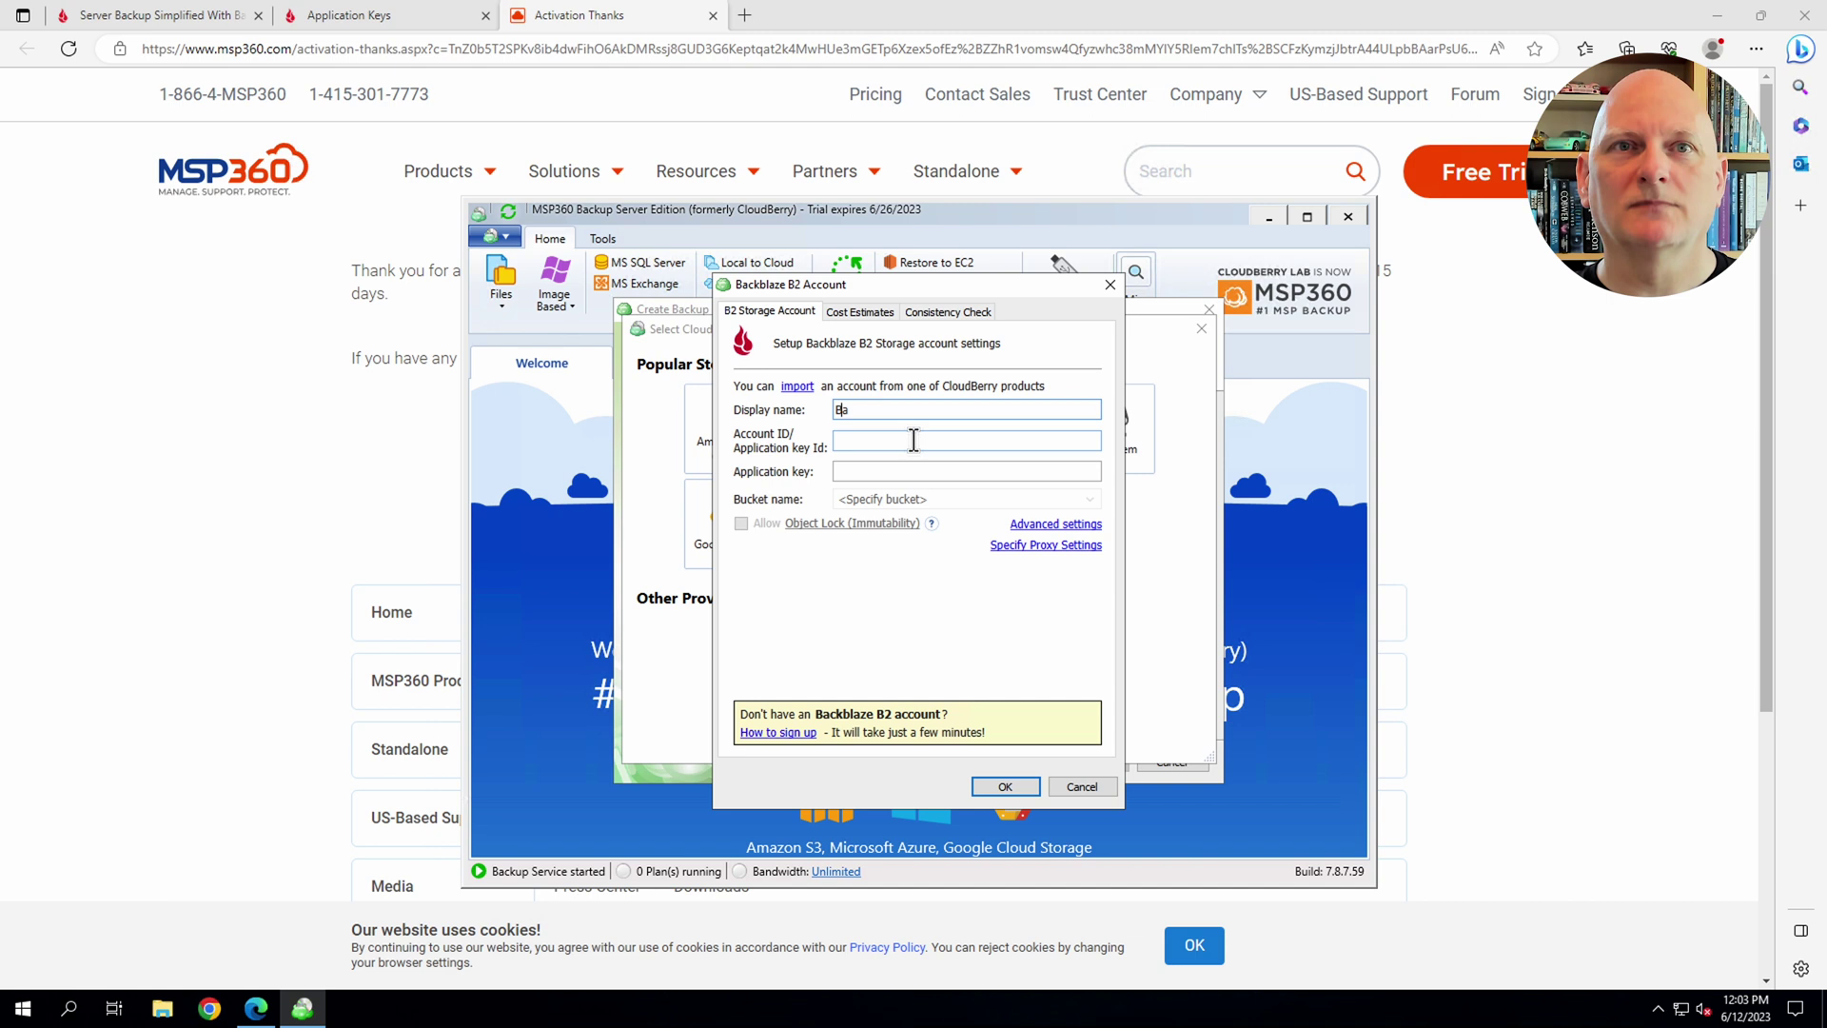
type("ckblaze B2")
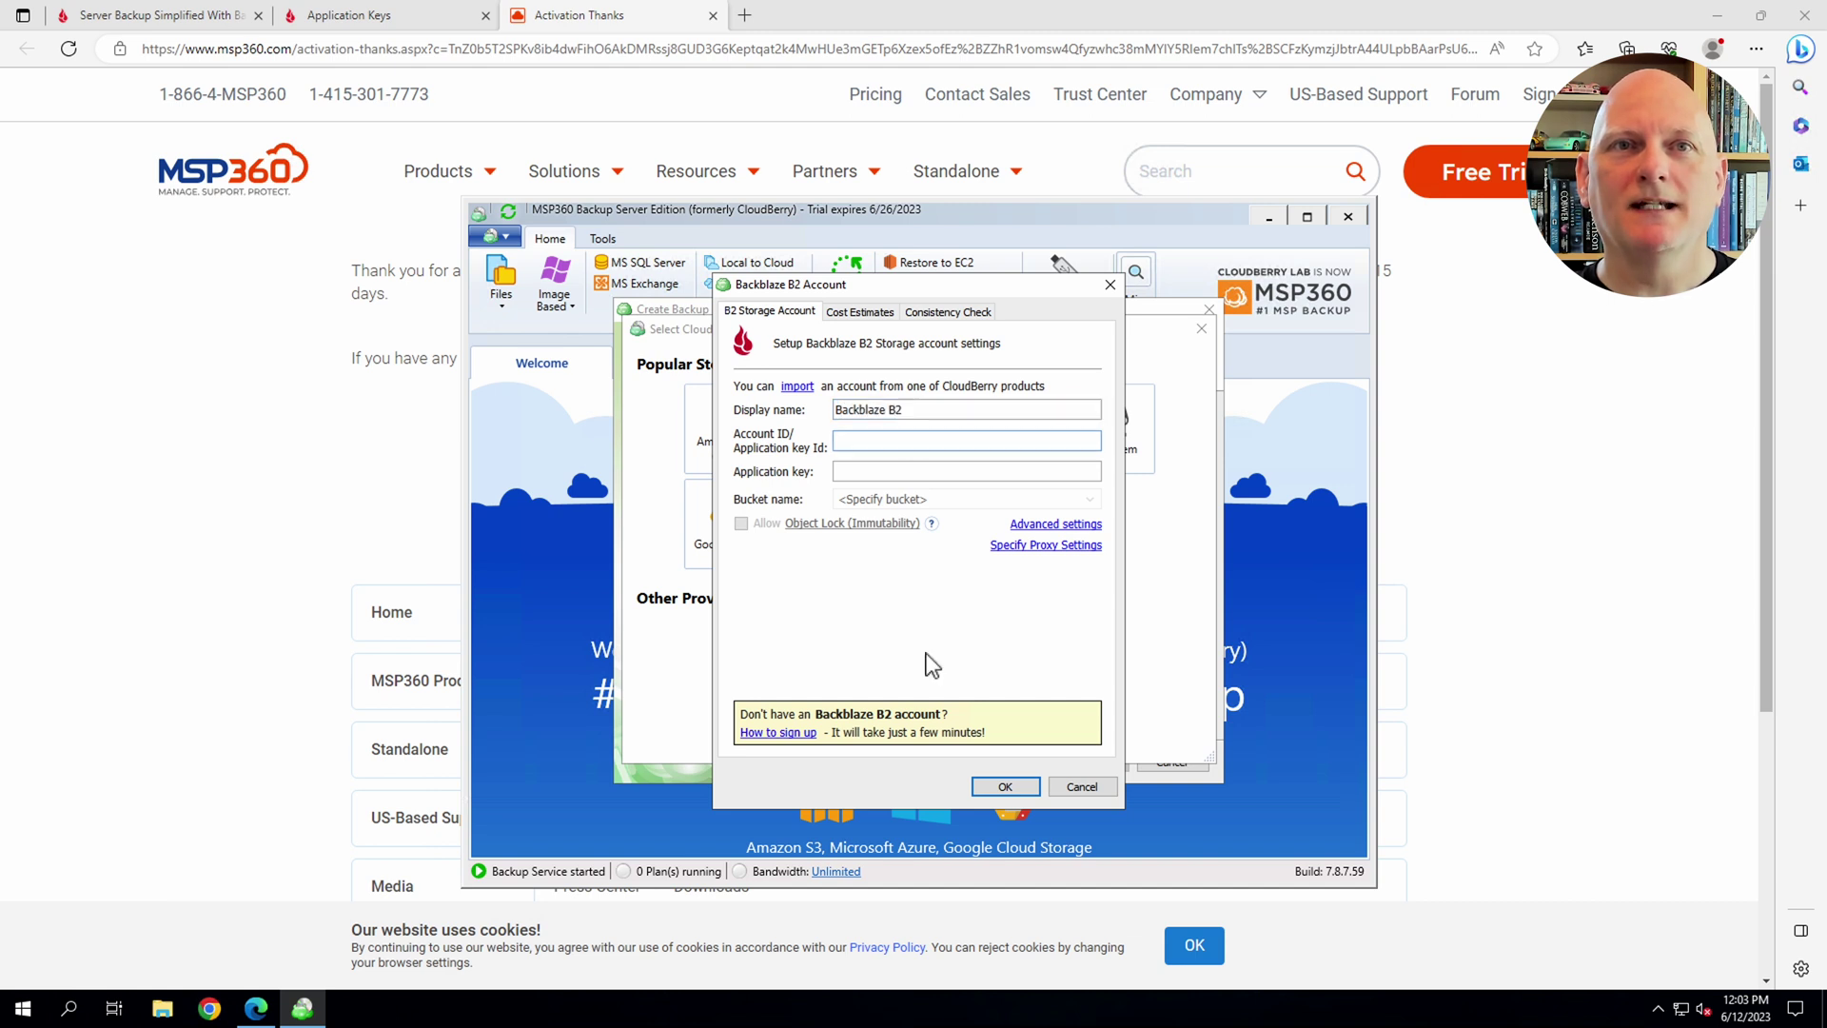
Step: Paste the key ID and application key, then create a new bucket with Object Lock allowed
key("ctrl+v")
left_click(896, 470)
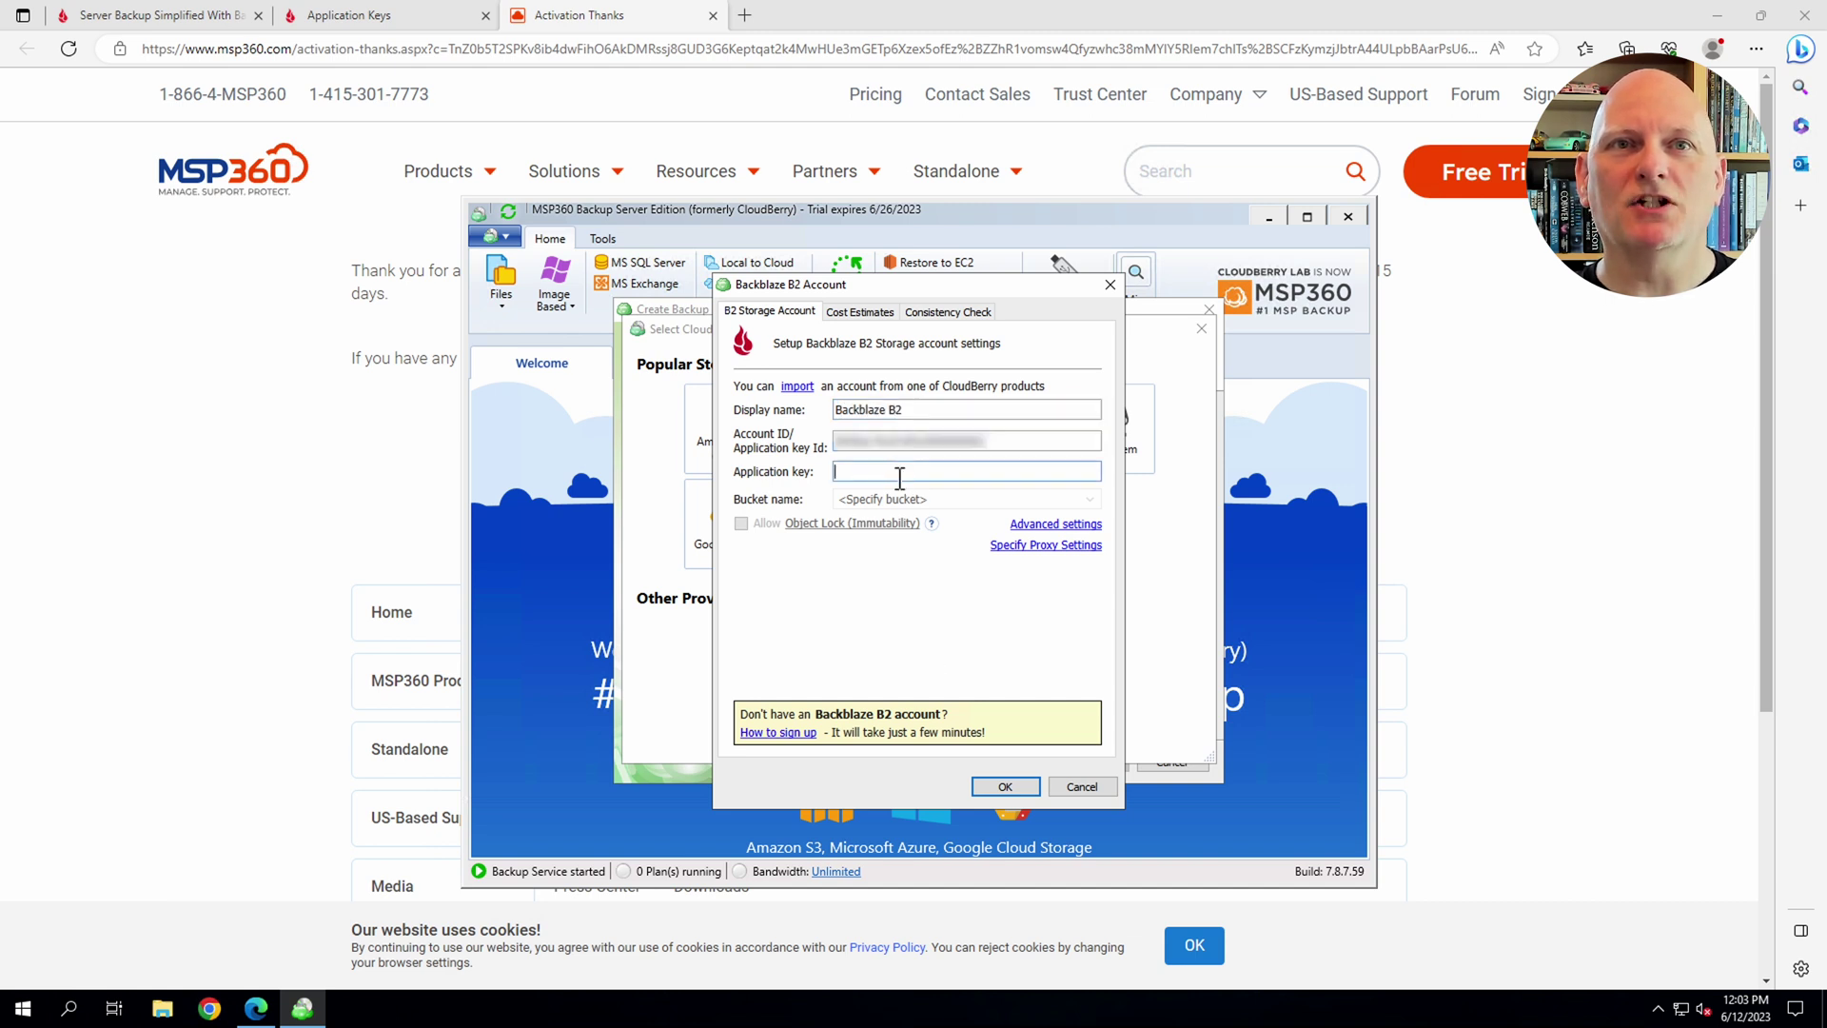
key("ctrl+v")
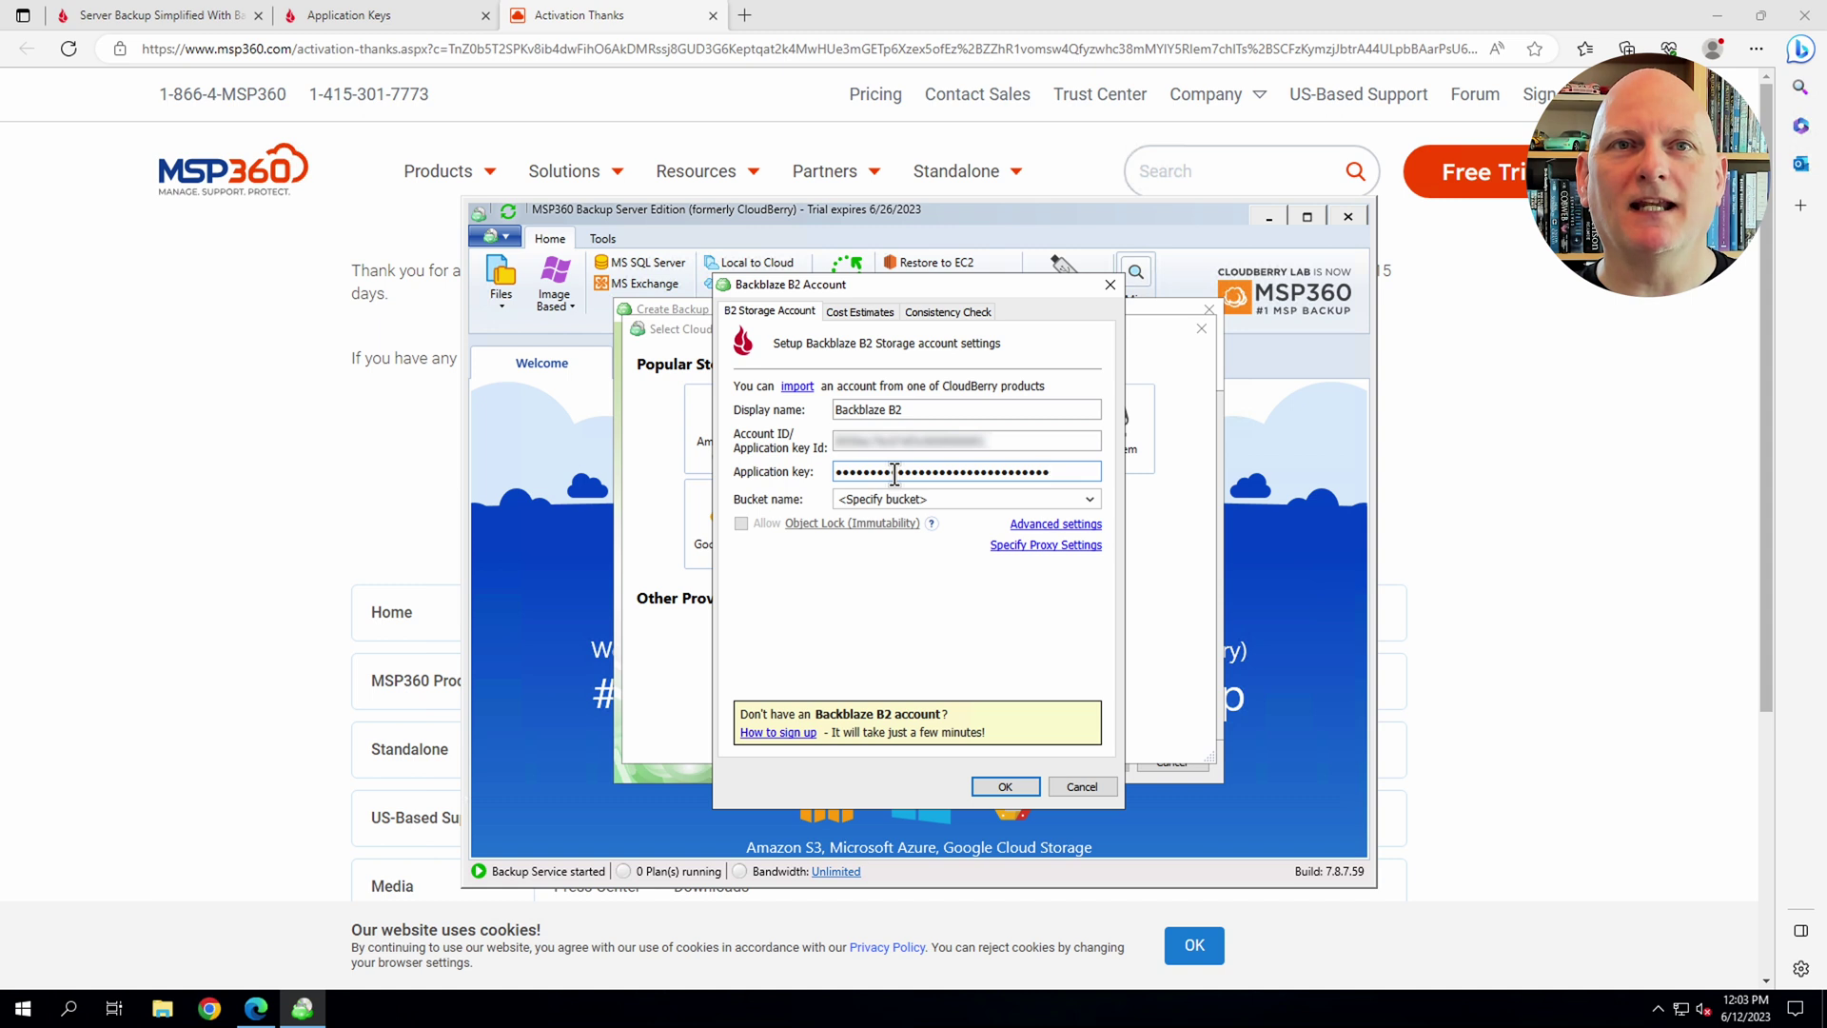
left_click(933, 501)
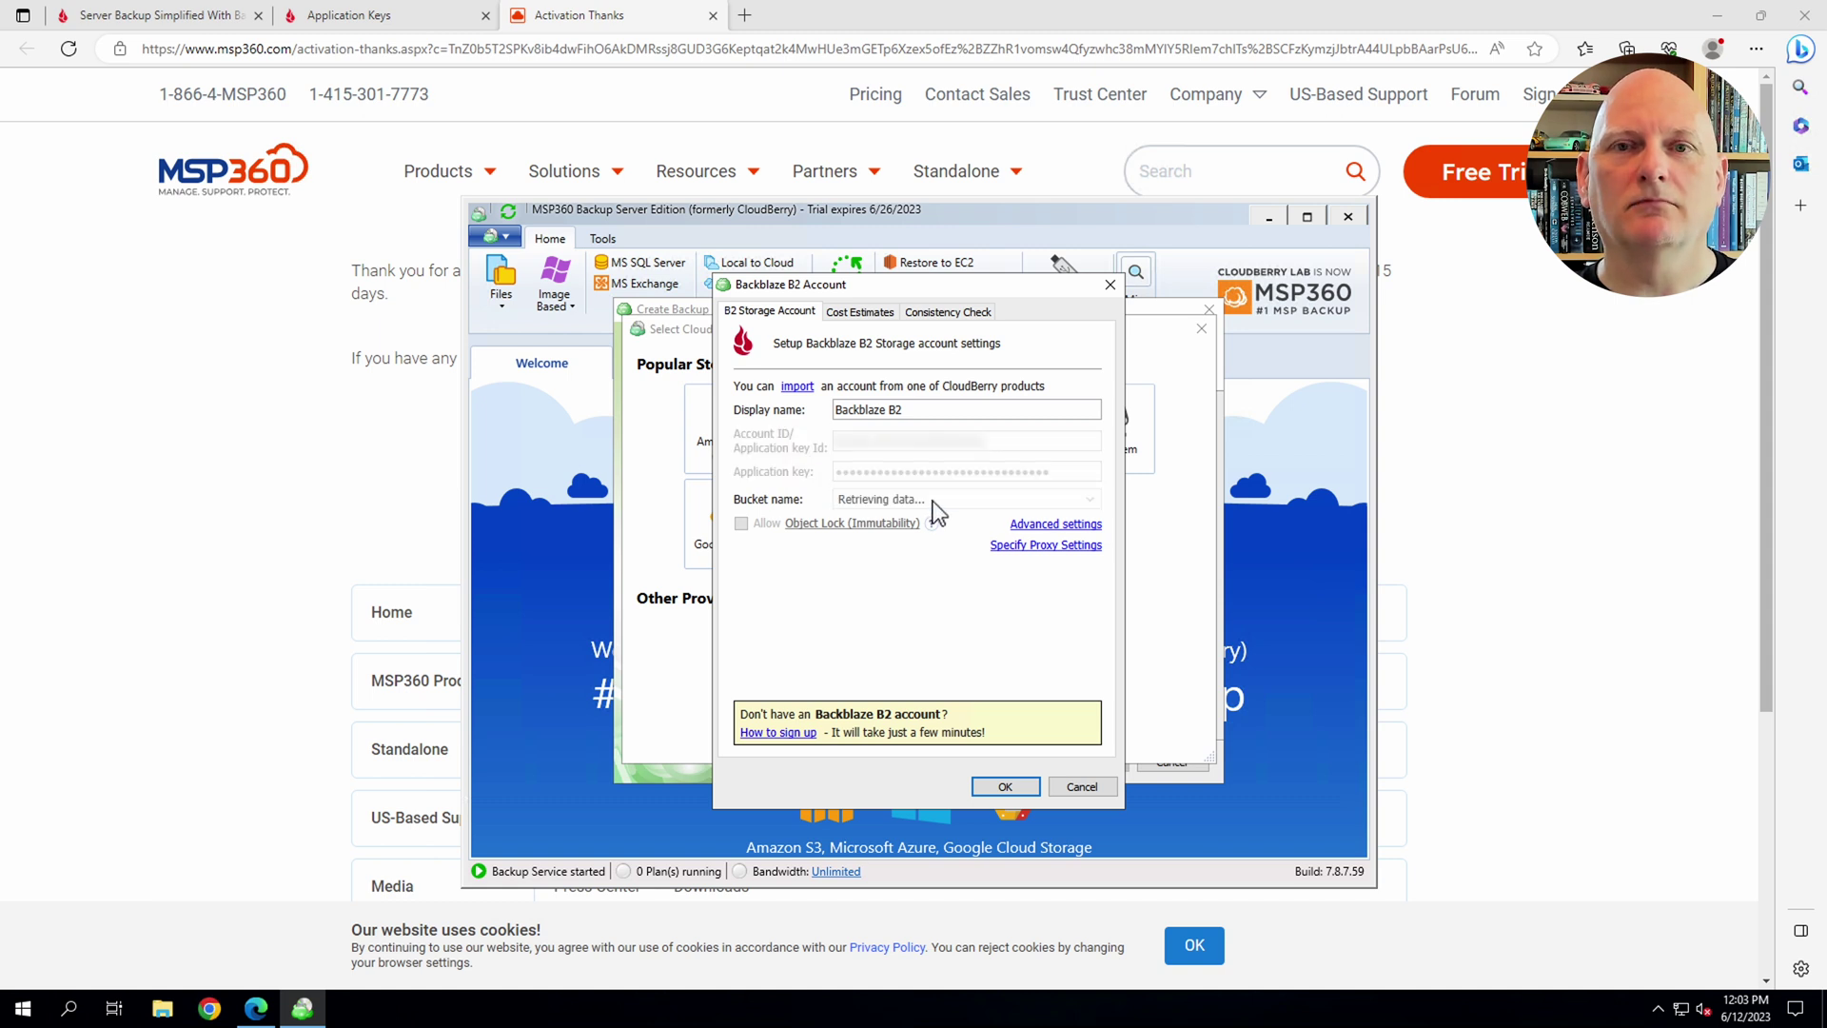
left_click(934, 523)
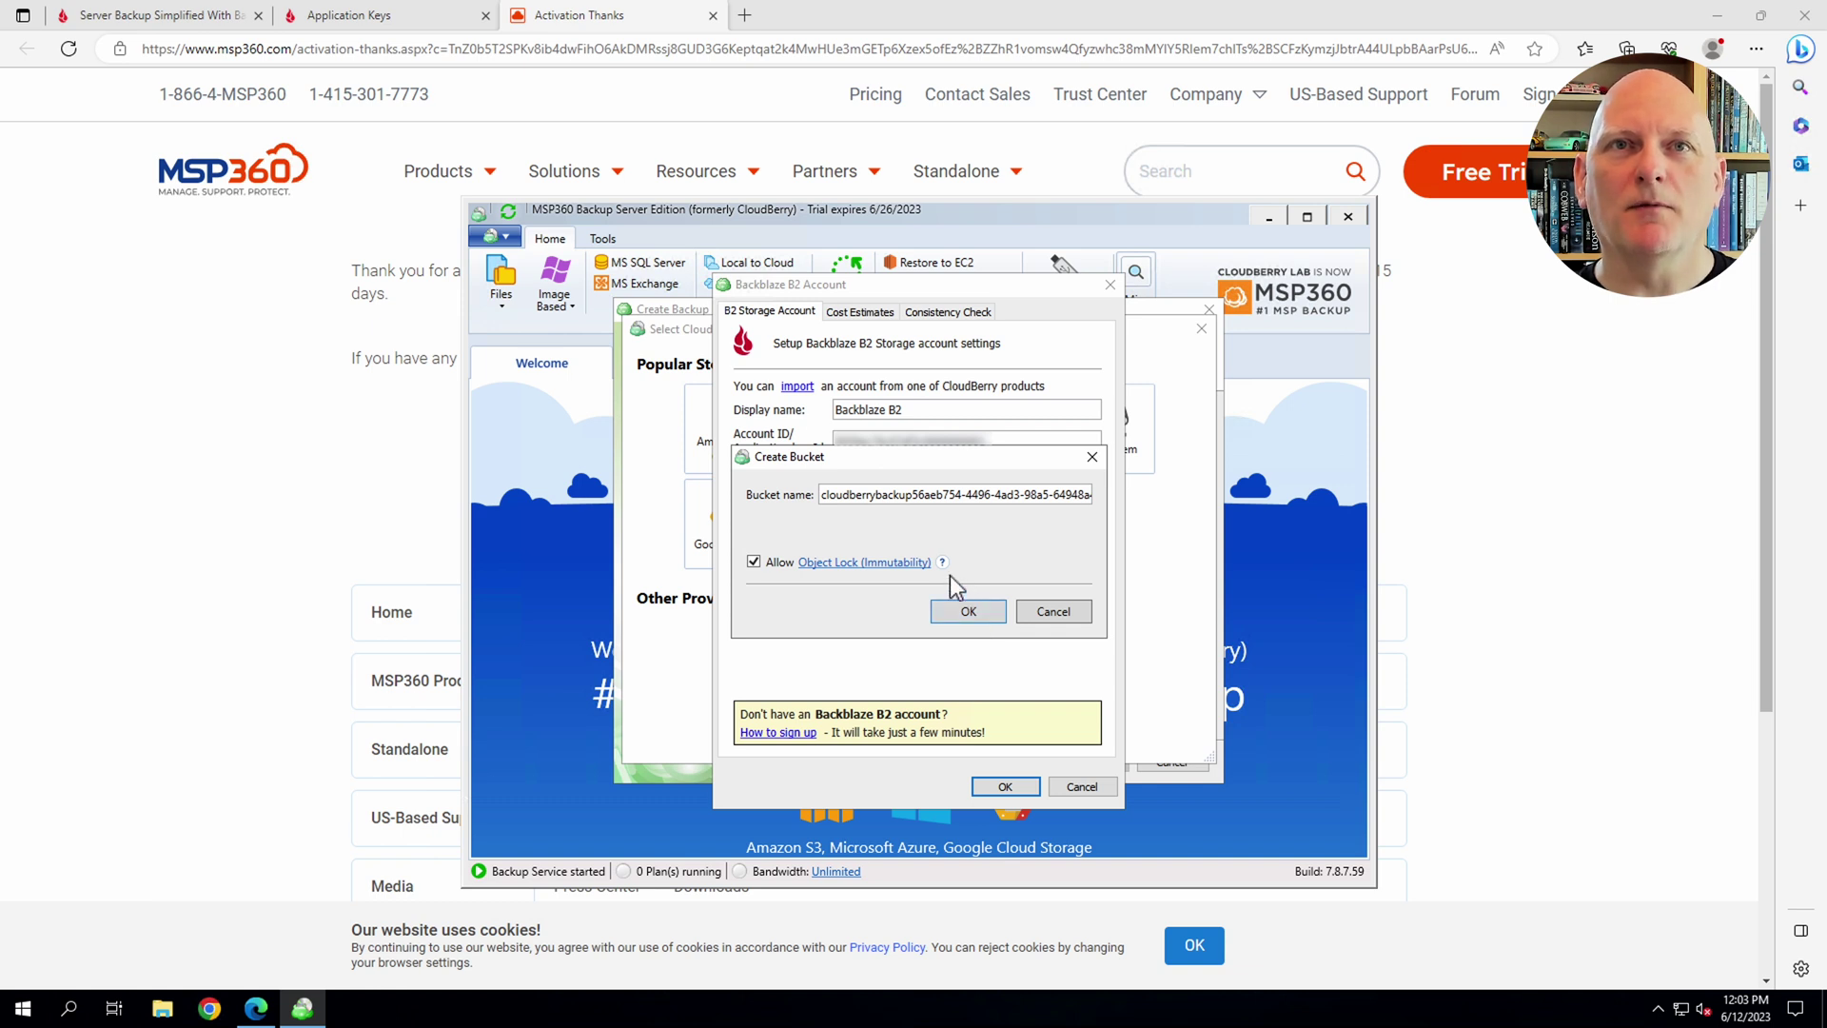
mouse_move(943, 565)
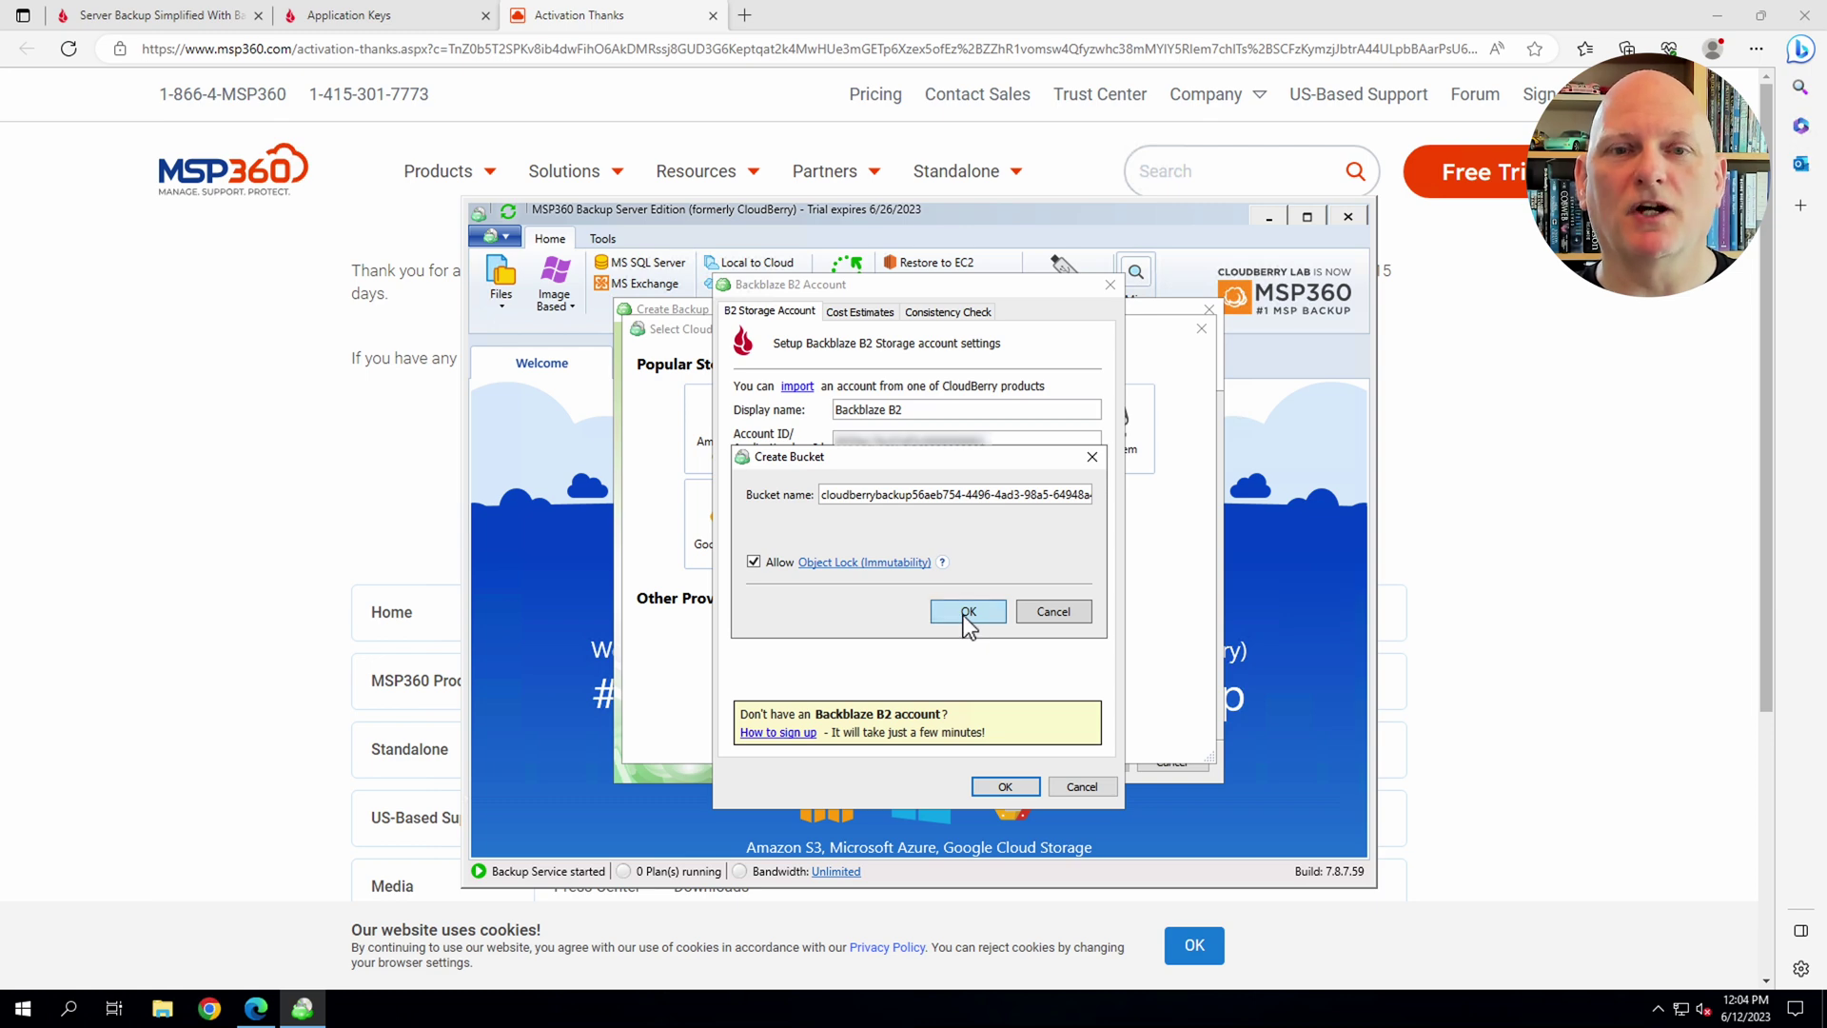
left_click(963, 613)
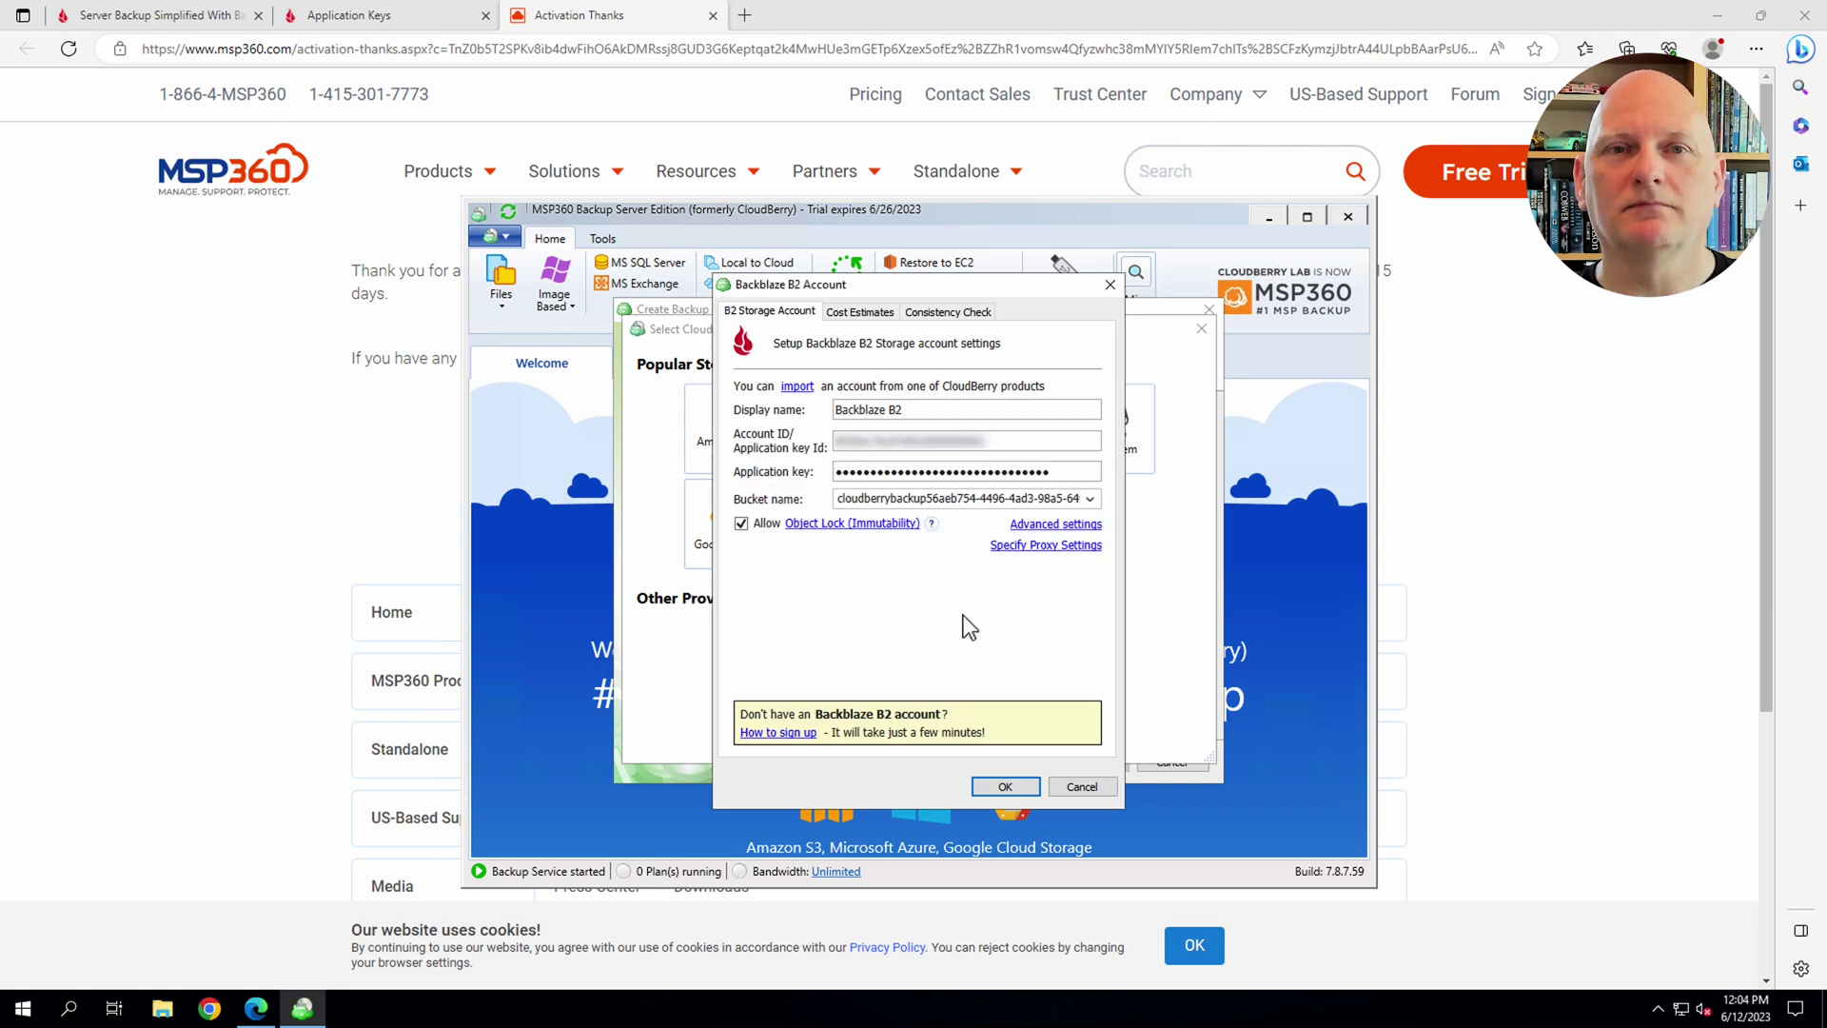
Step: Save the B2 storage account and select the user's profile folder under C:\Users for backup
left_click(1005, 789)
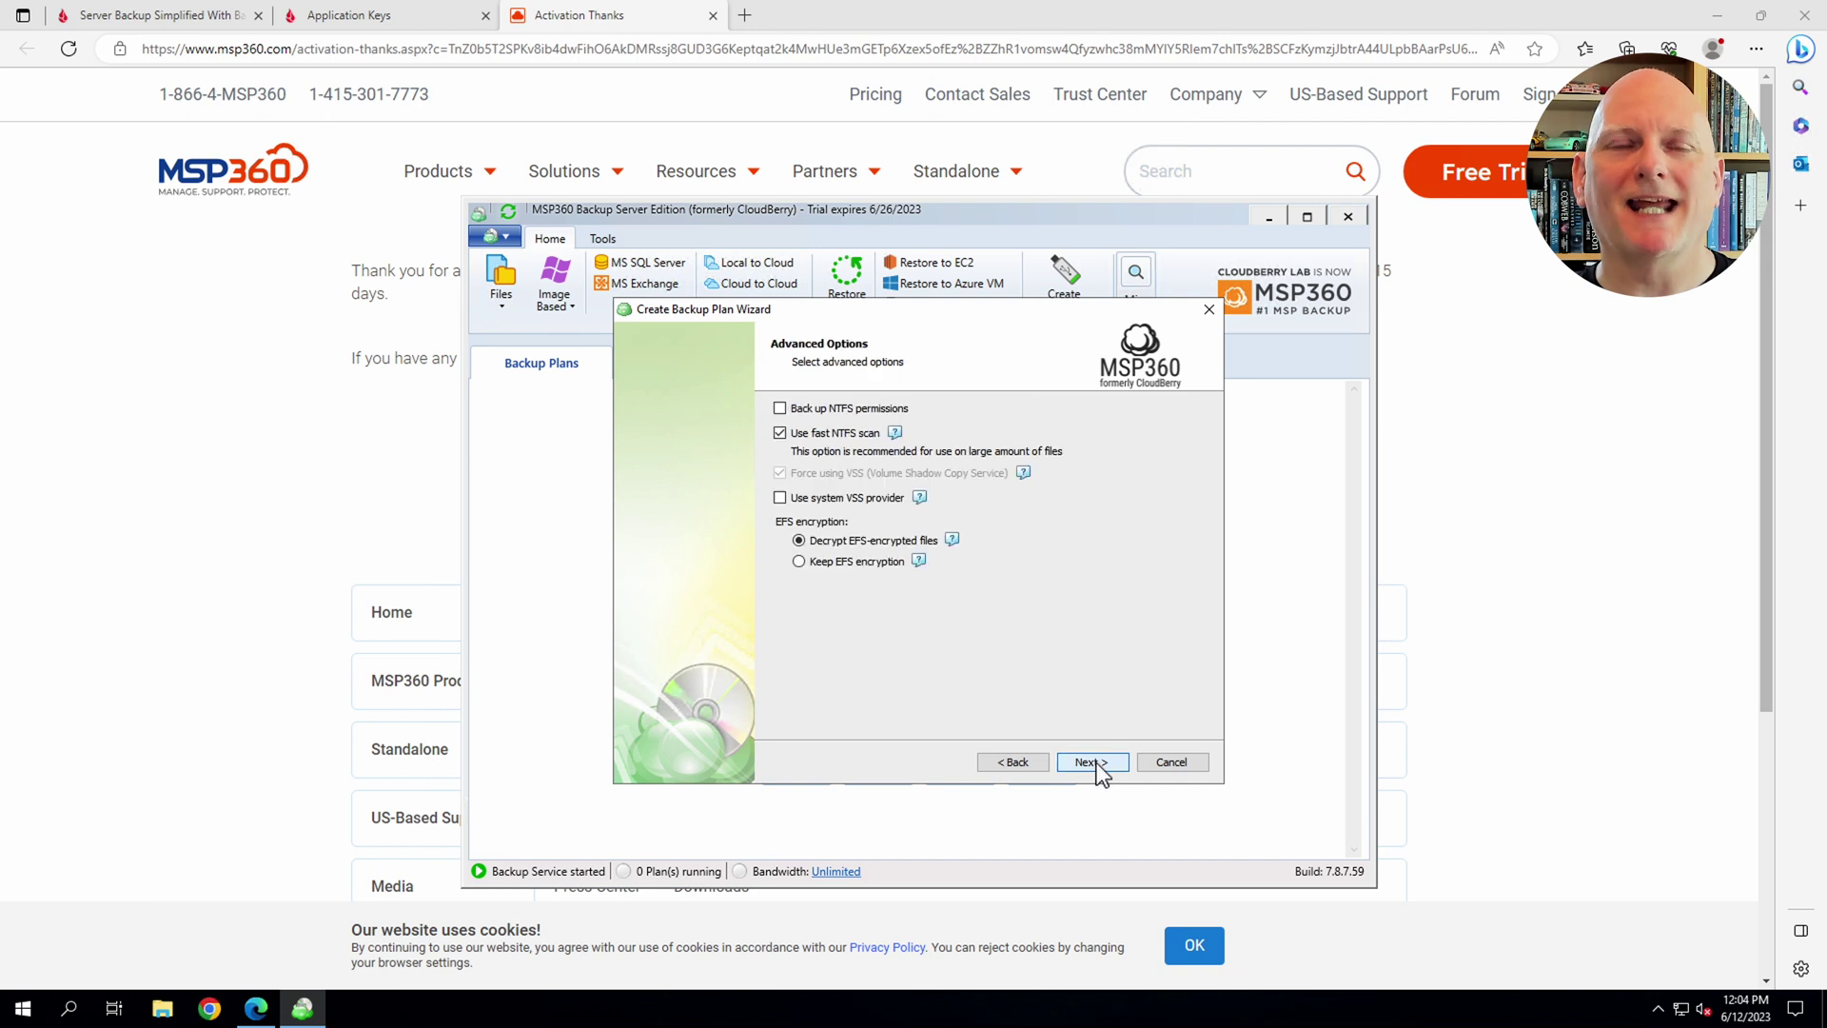
left_click(1095, 763)
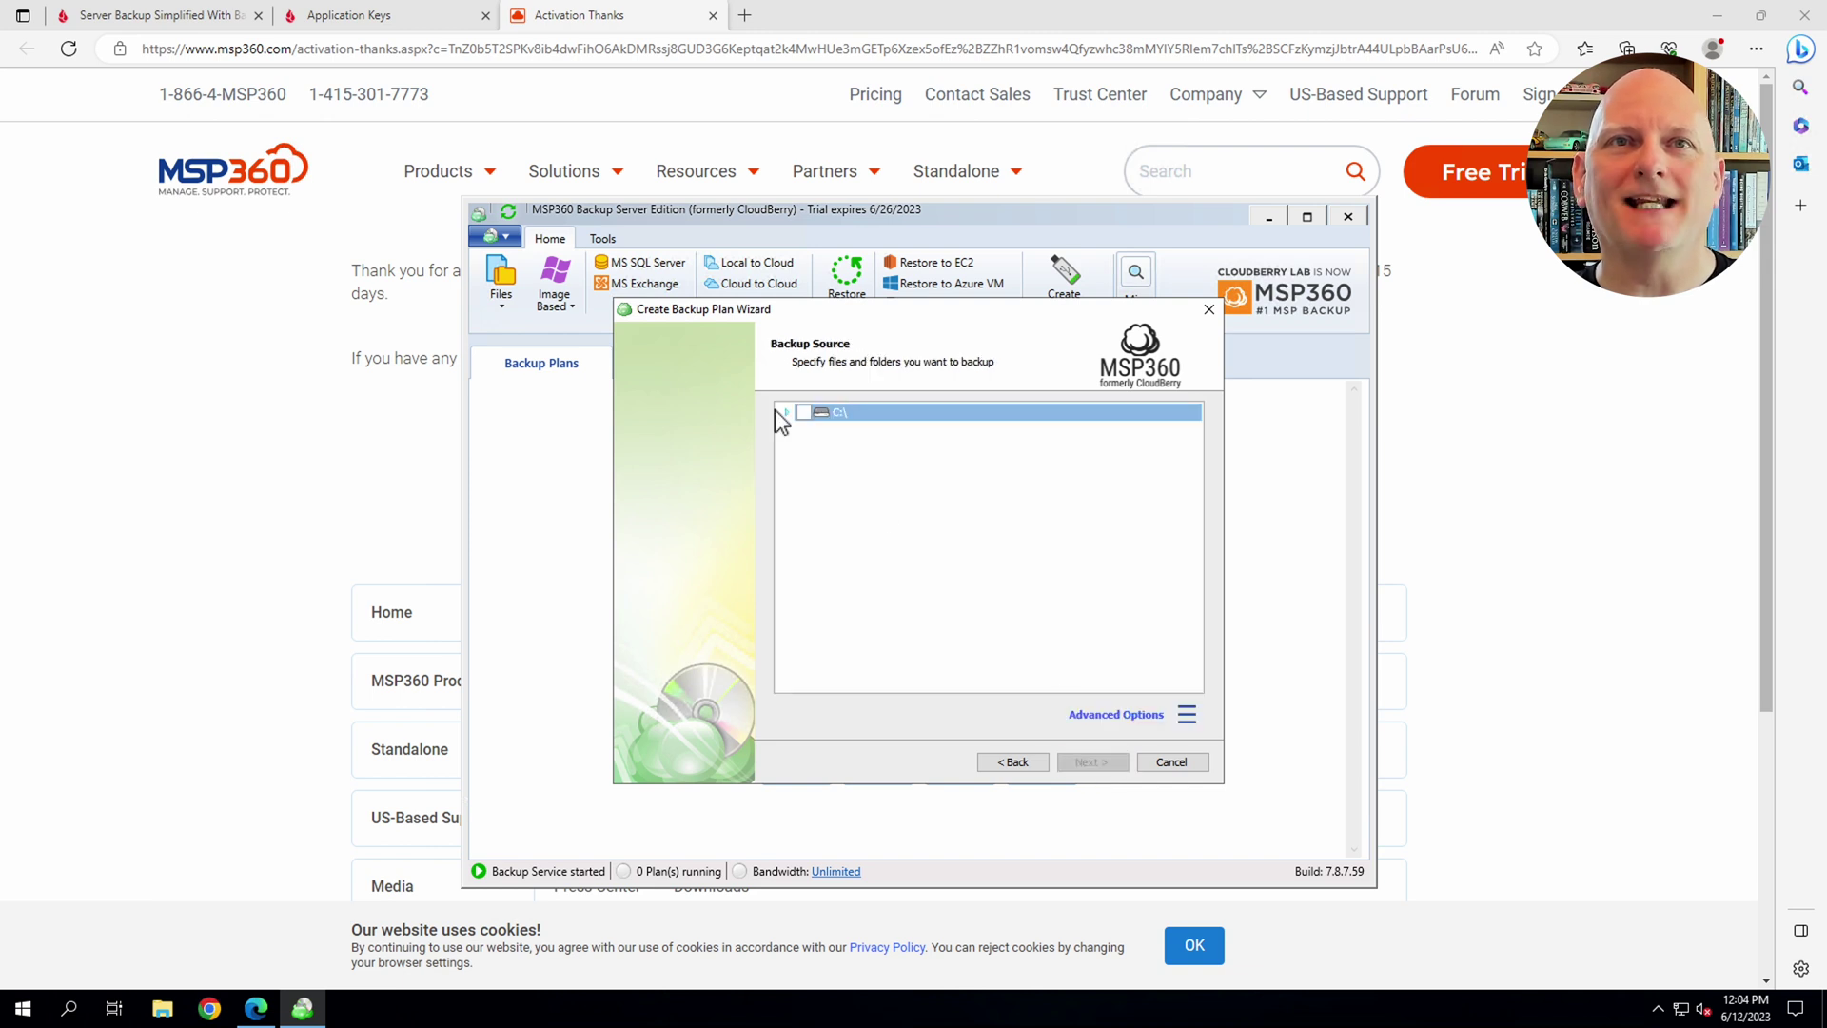
left_click(786, 413)
left_click(805, 657)
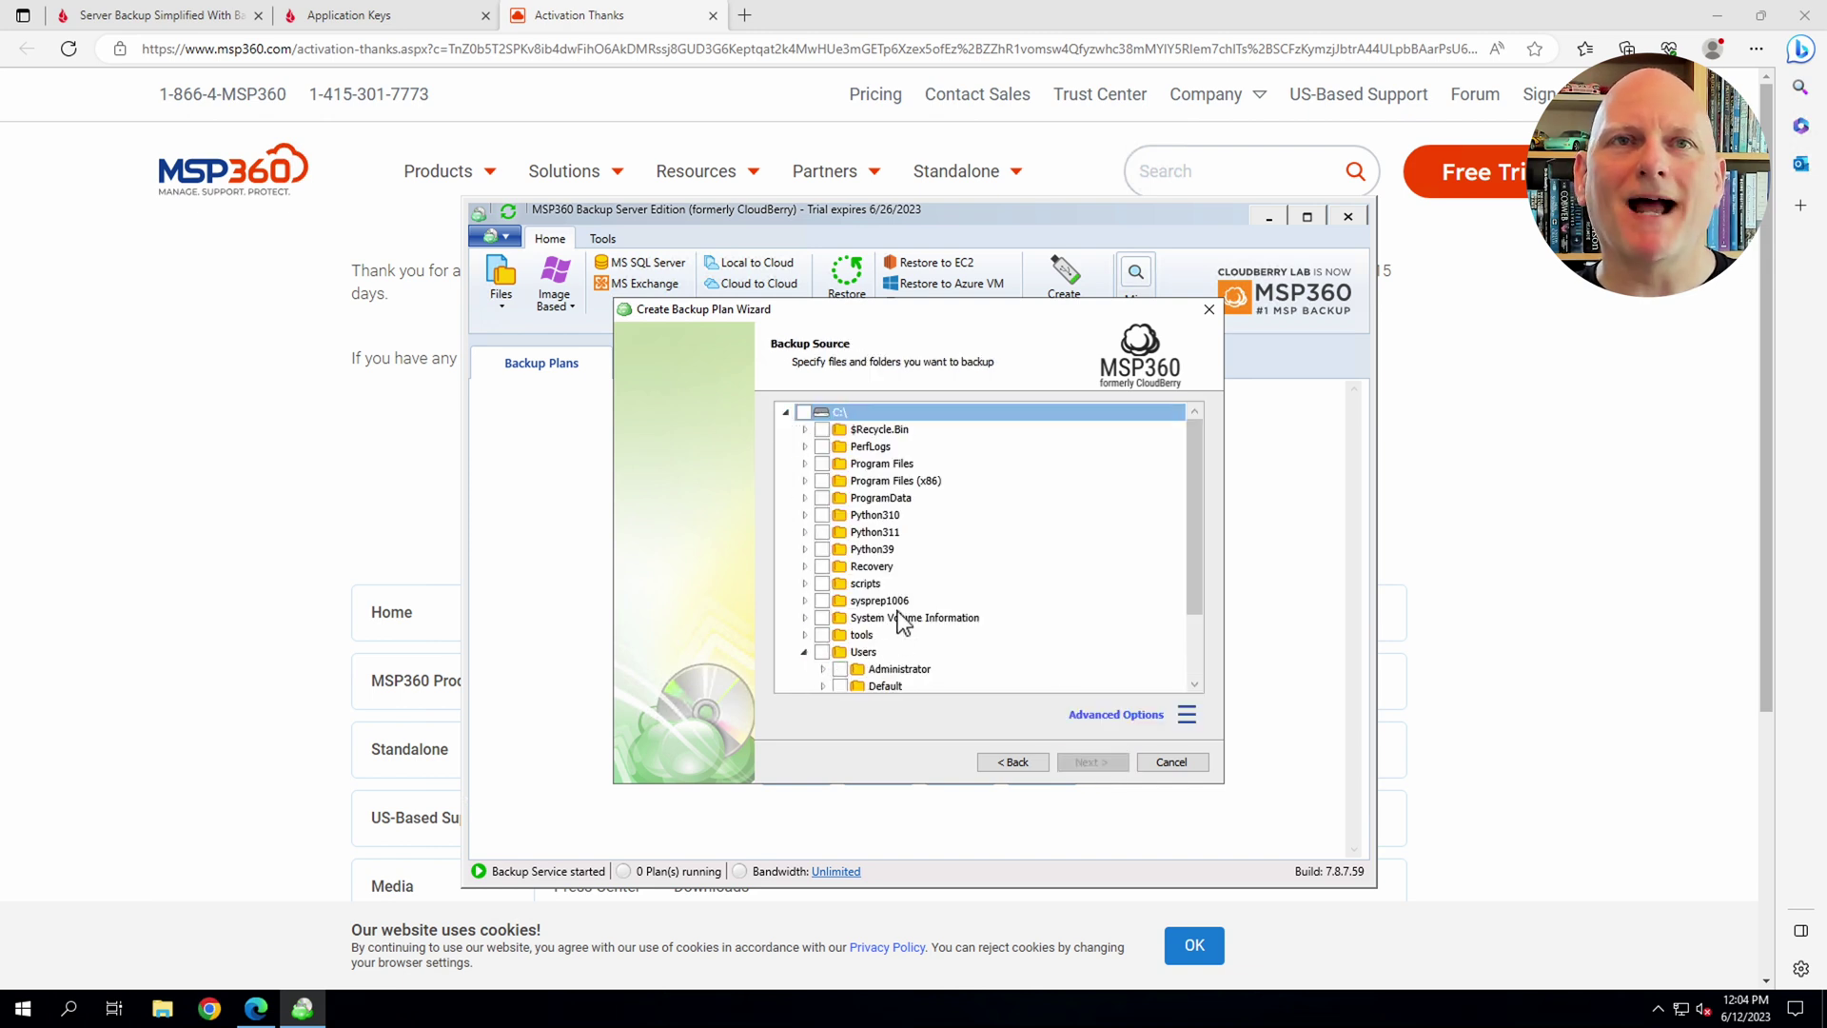
scroll(841, 623, "down", 2)
left_click(841, 614)
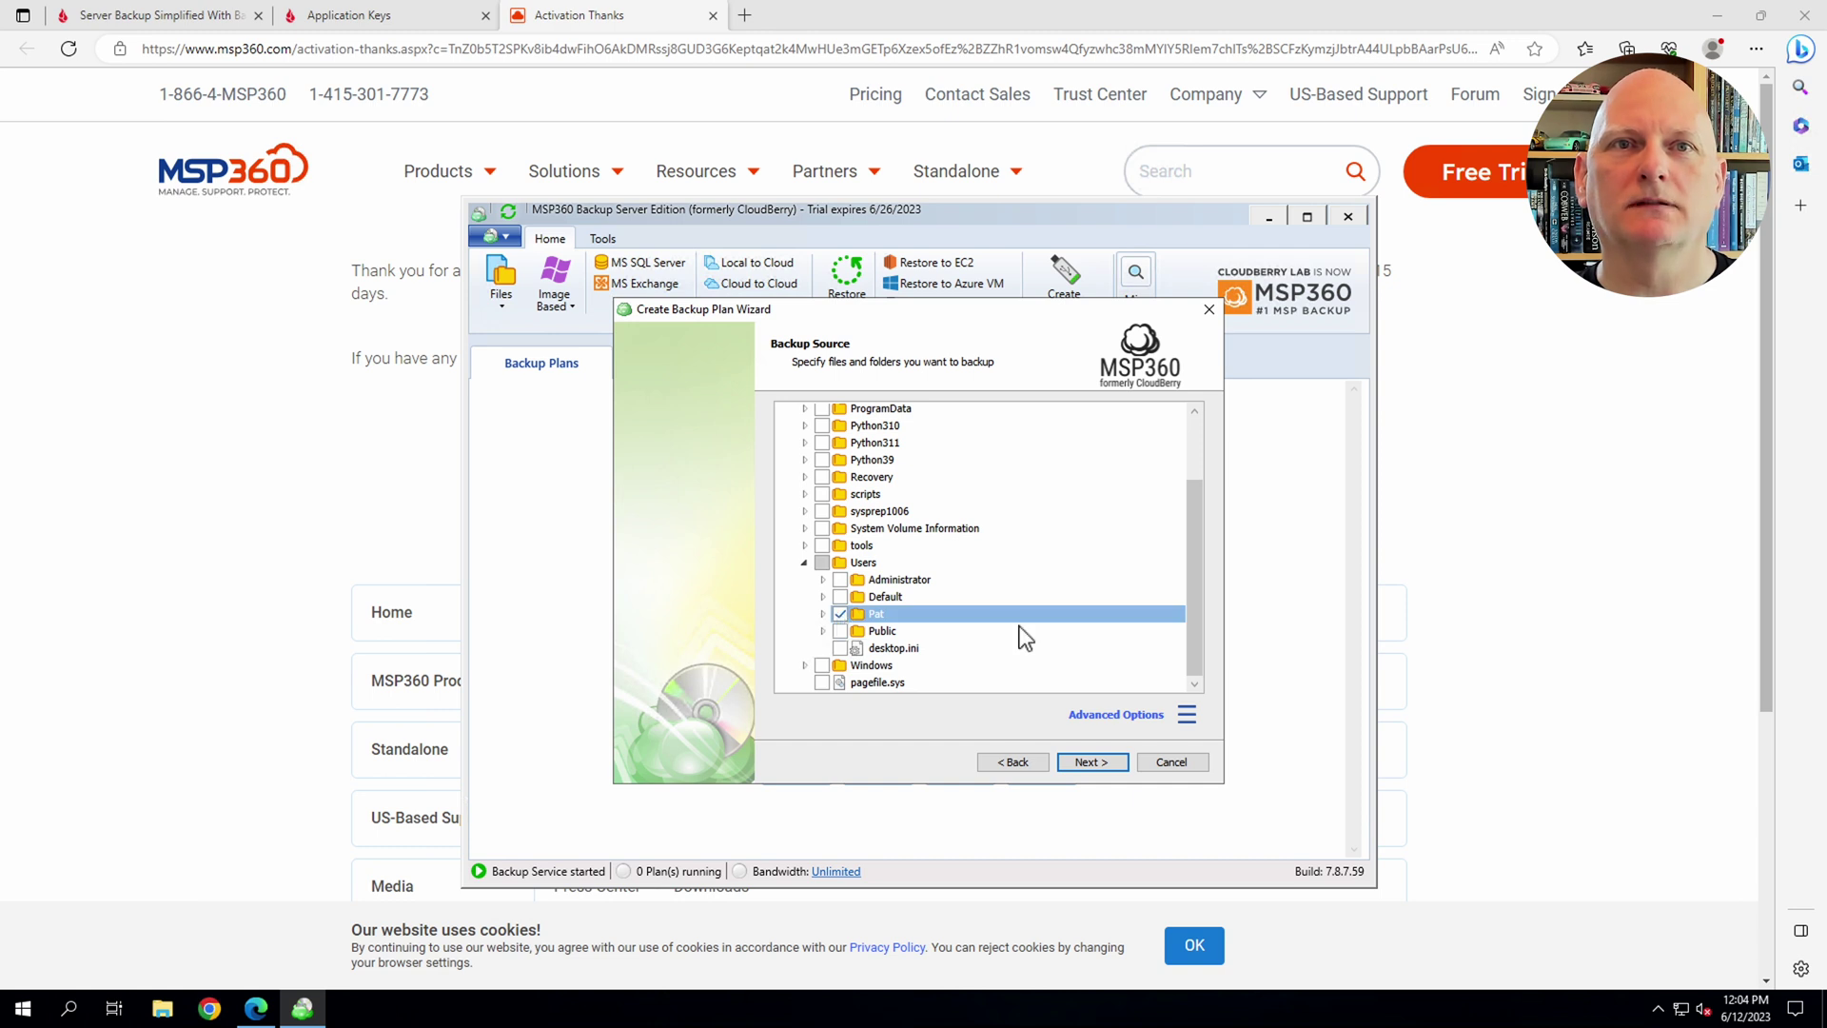
Step: Keep default advanced filters and compression, continuing to the Schedule step
left_click(1086, 764)
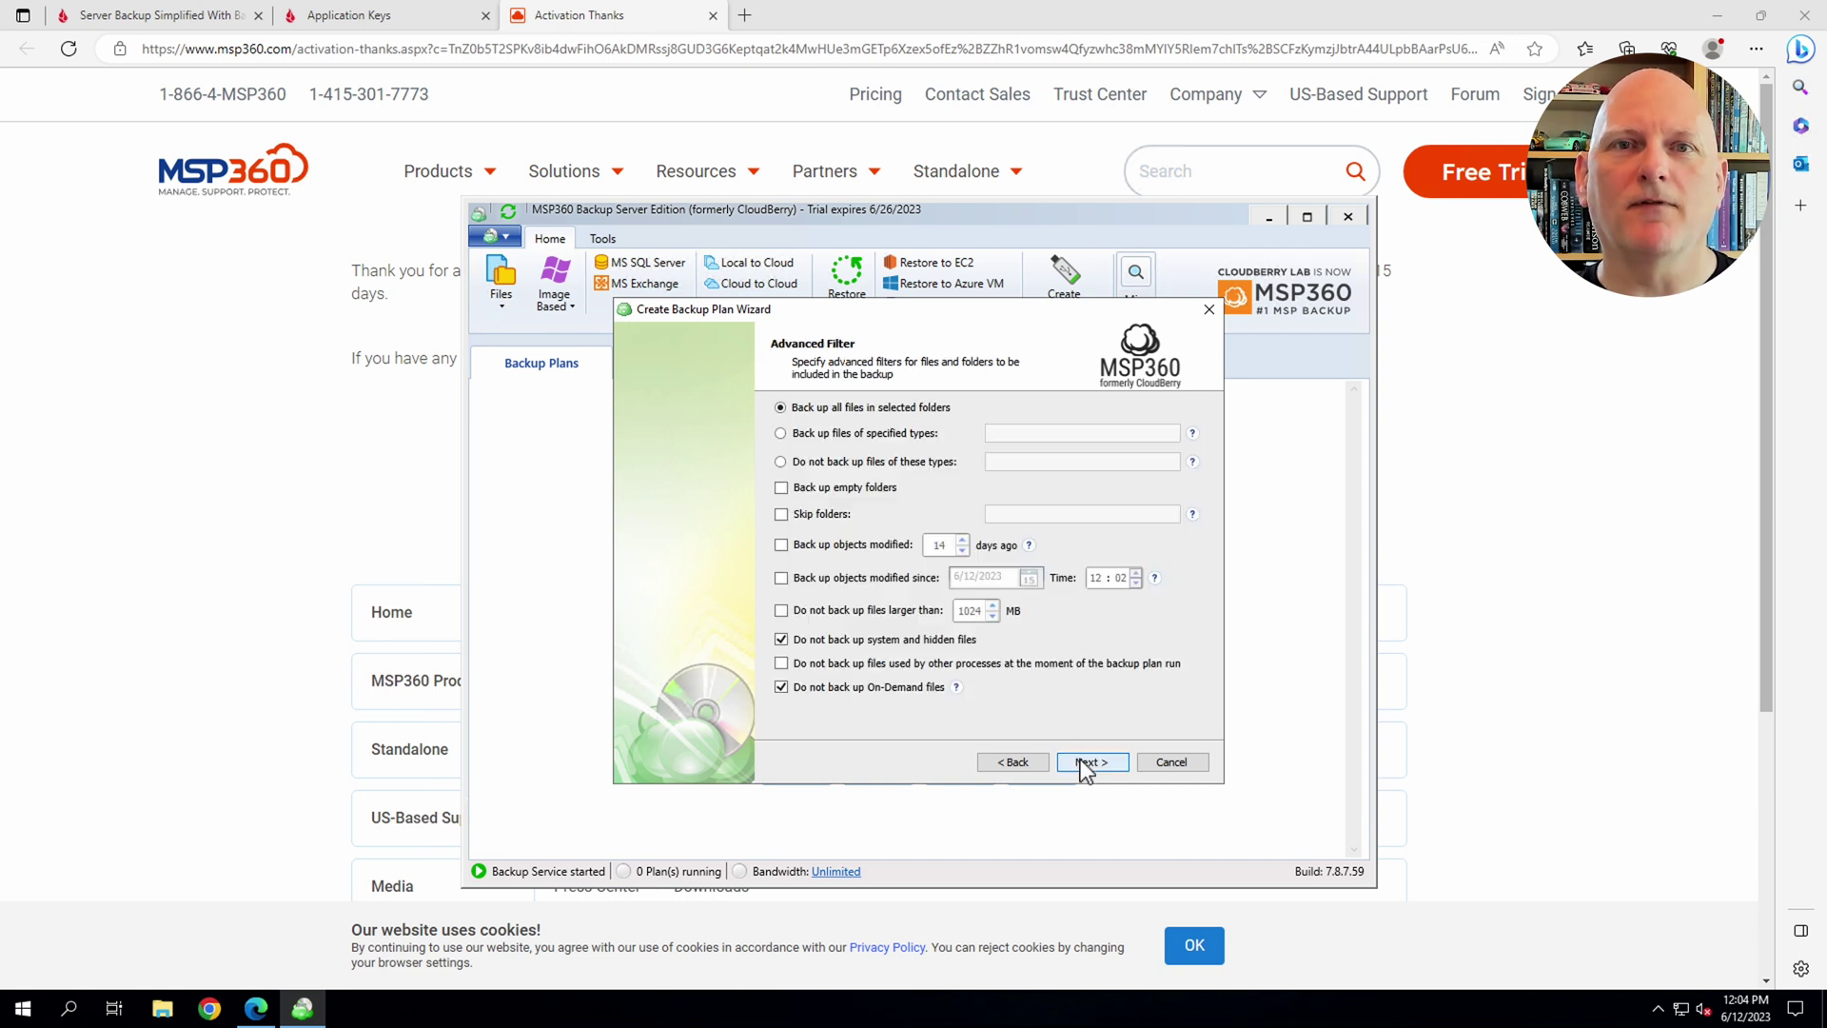
left_click(1083, 766)
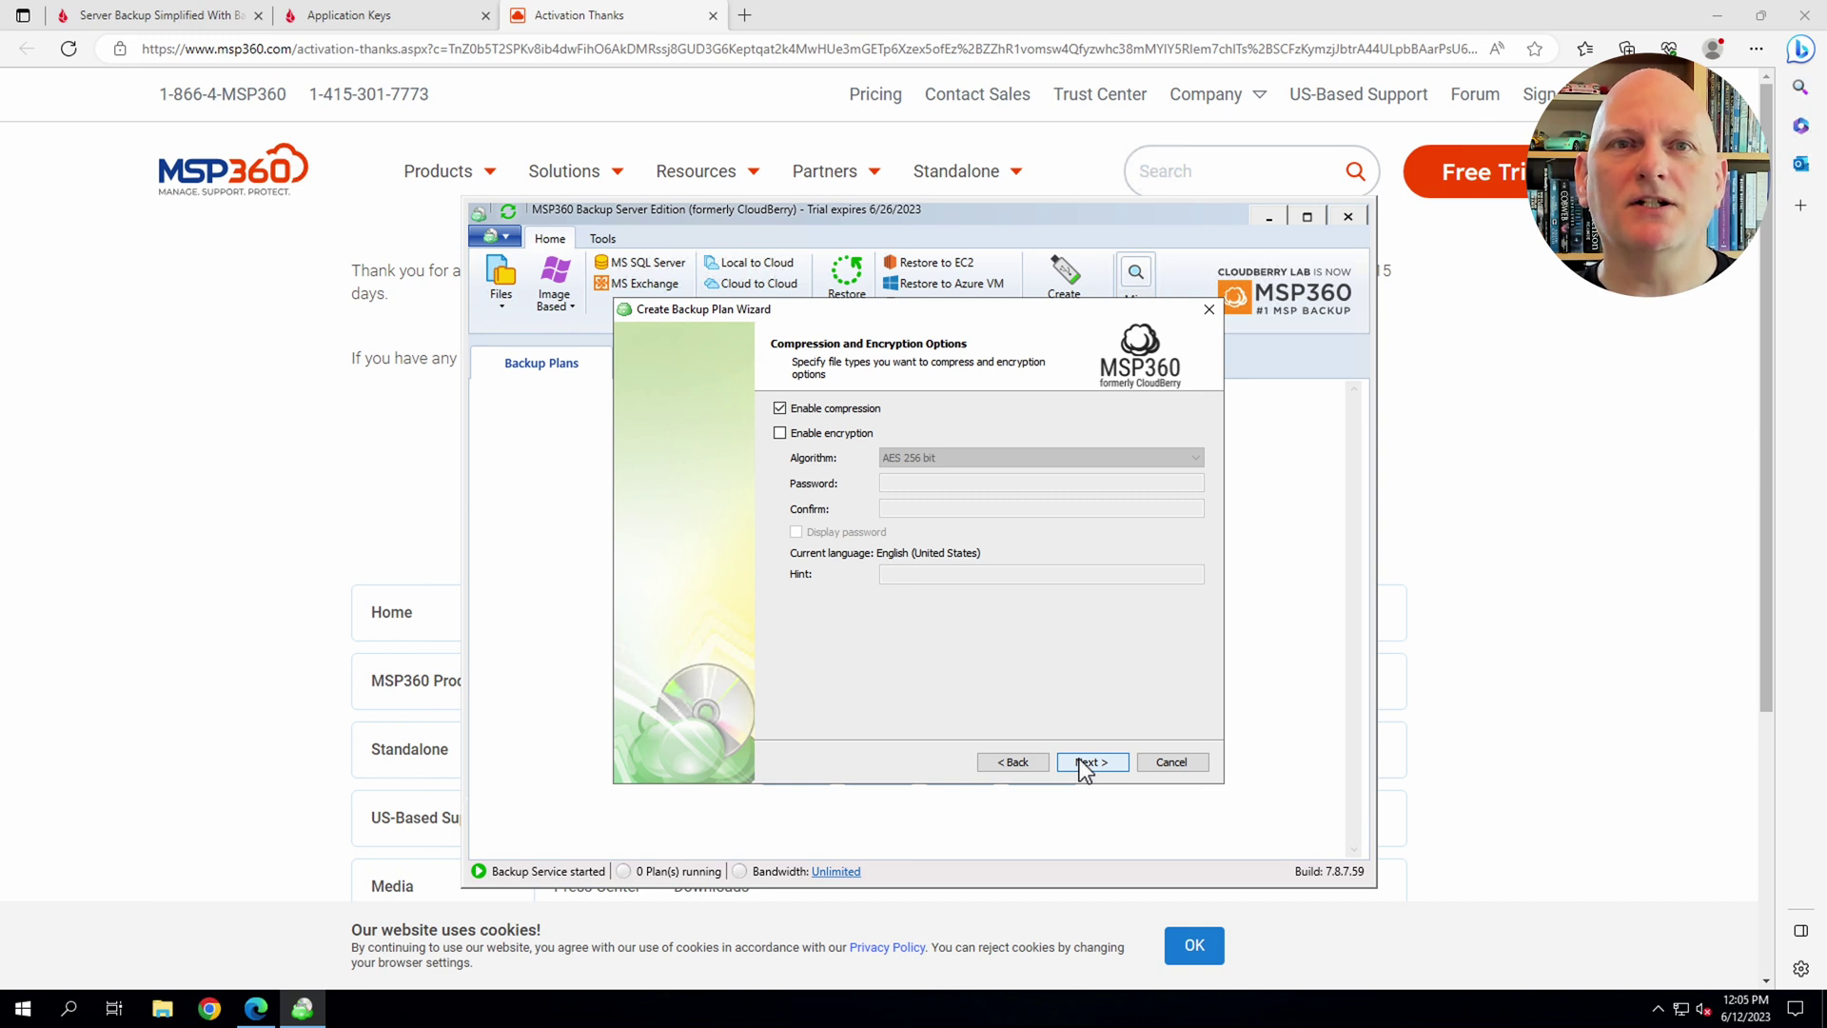
left_click(1080, 758)
left_click(1079, 757)
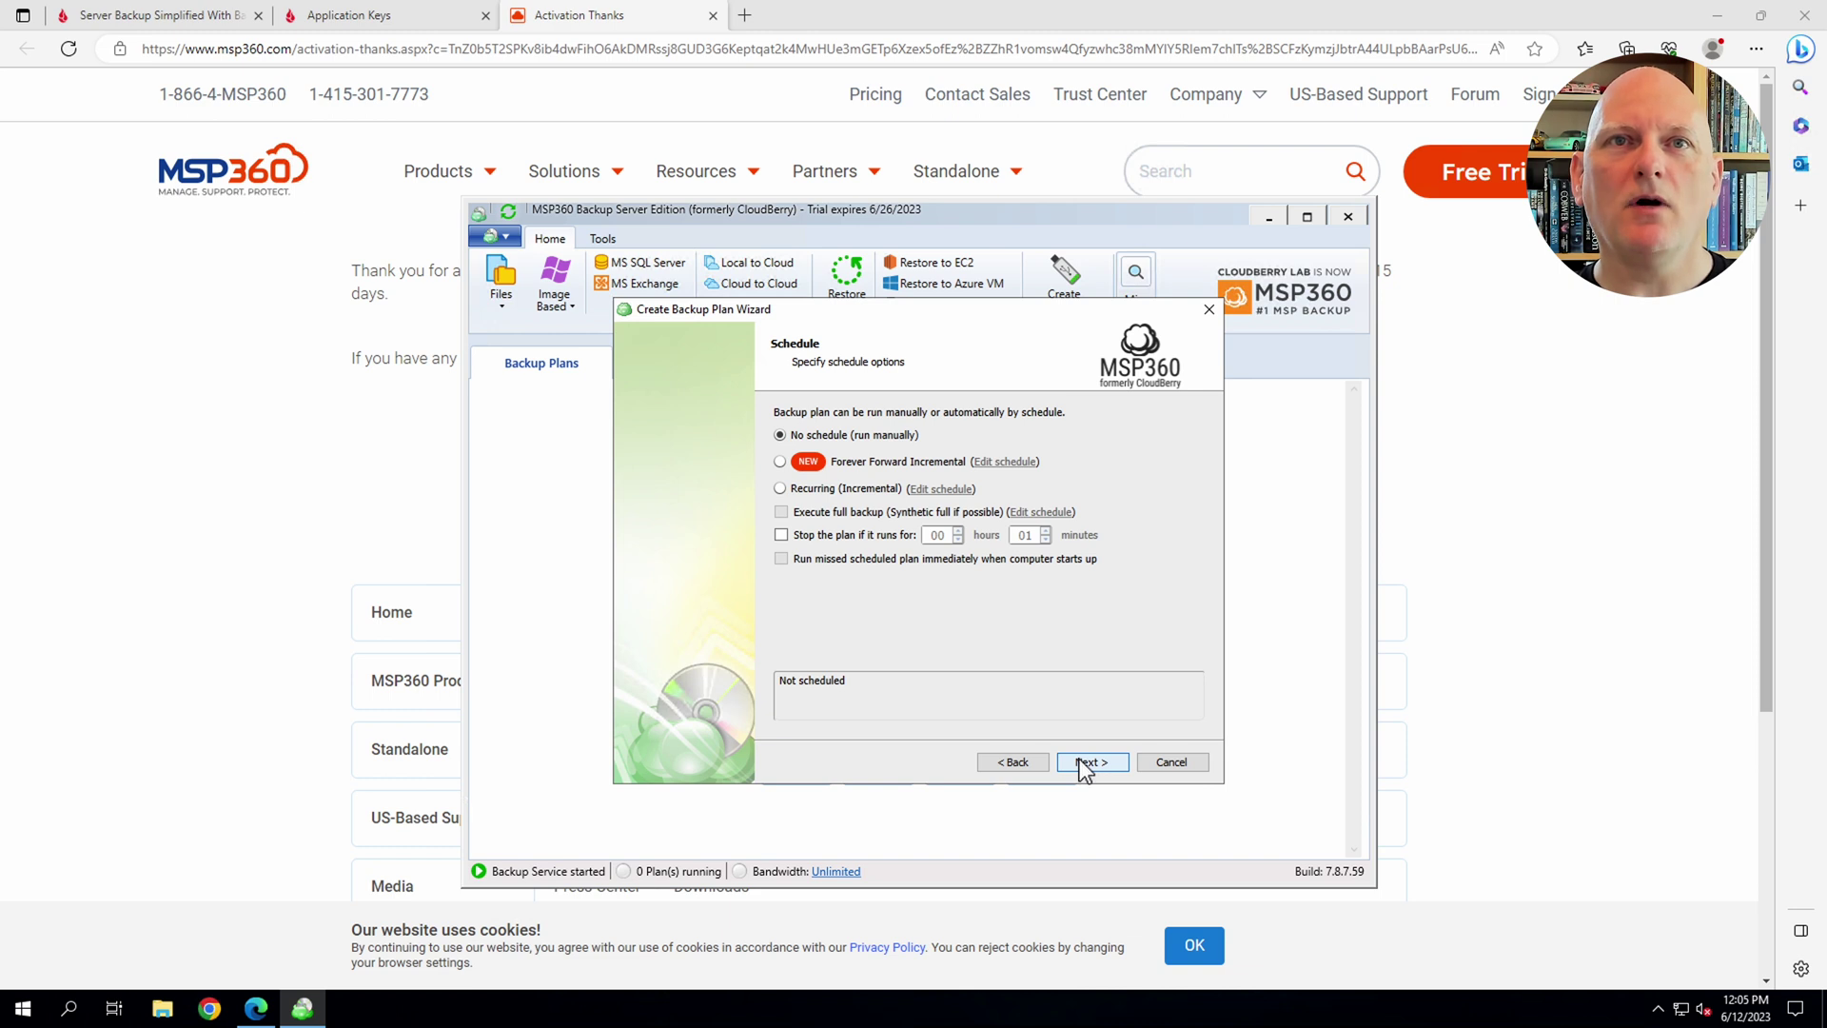
Step: Schedule recurring everyday incrementals at 12:00 AM plus a monthly full backup on the first Sunday
left_click(780, 490)
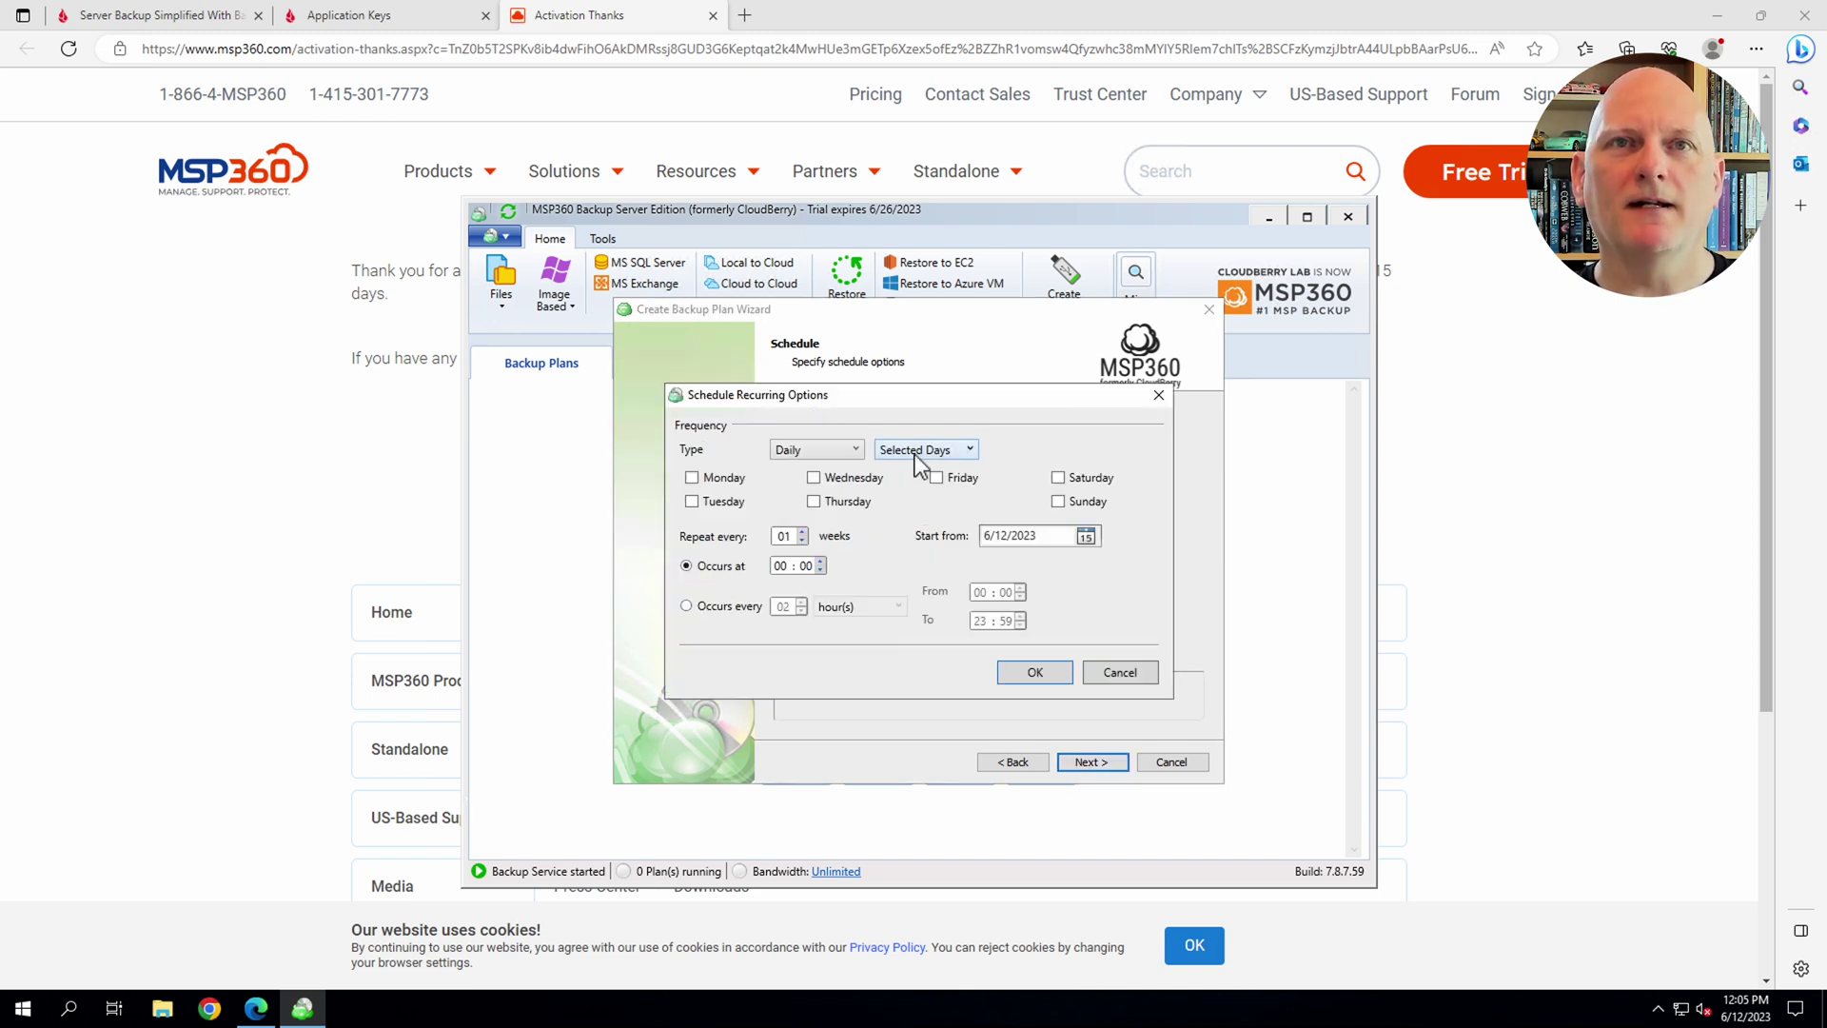
left_click(916, 453)
left_click(914, 470)
left_click(1024, 665)
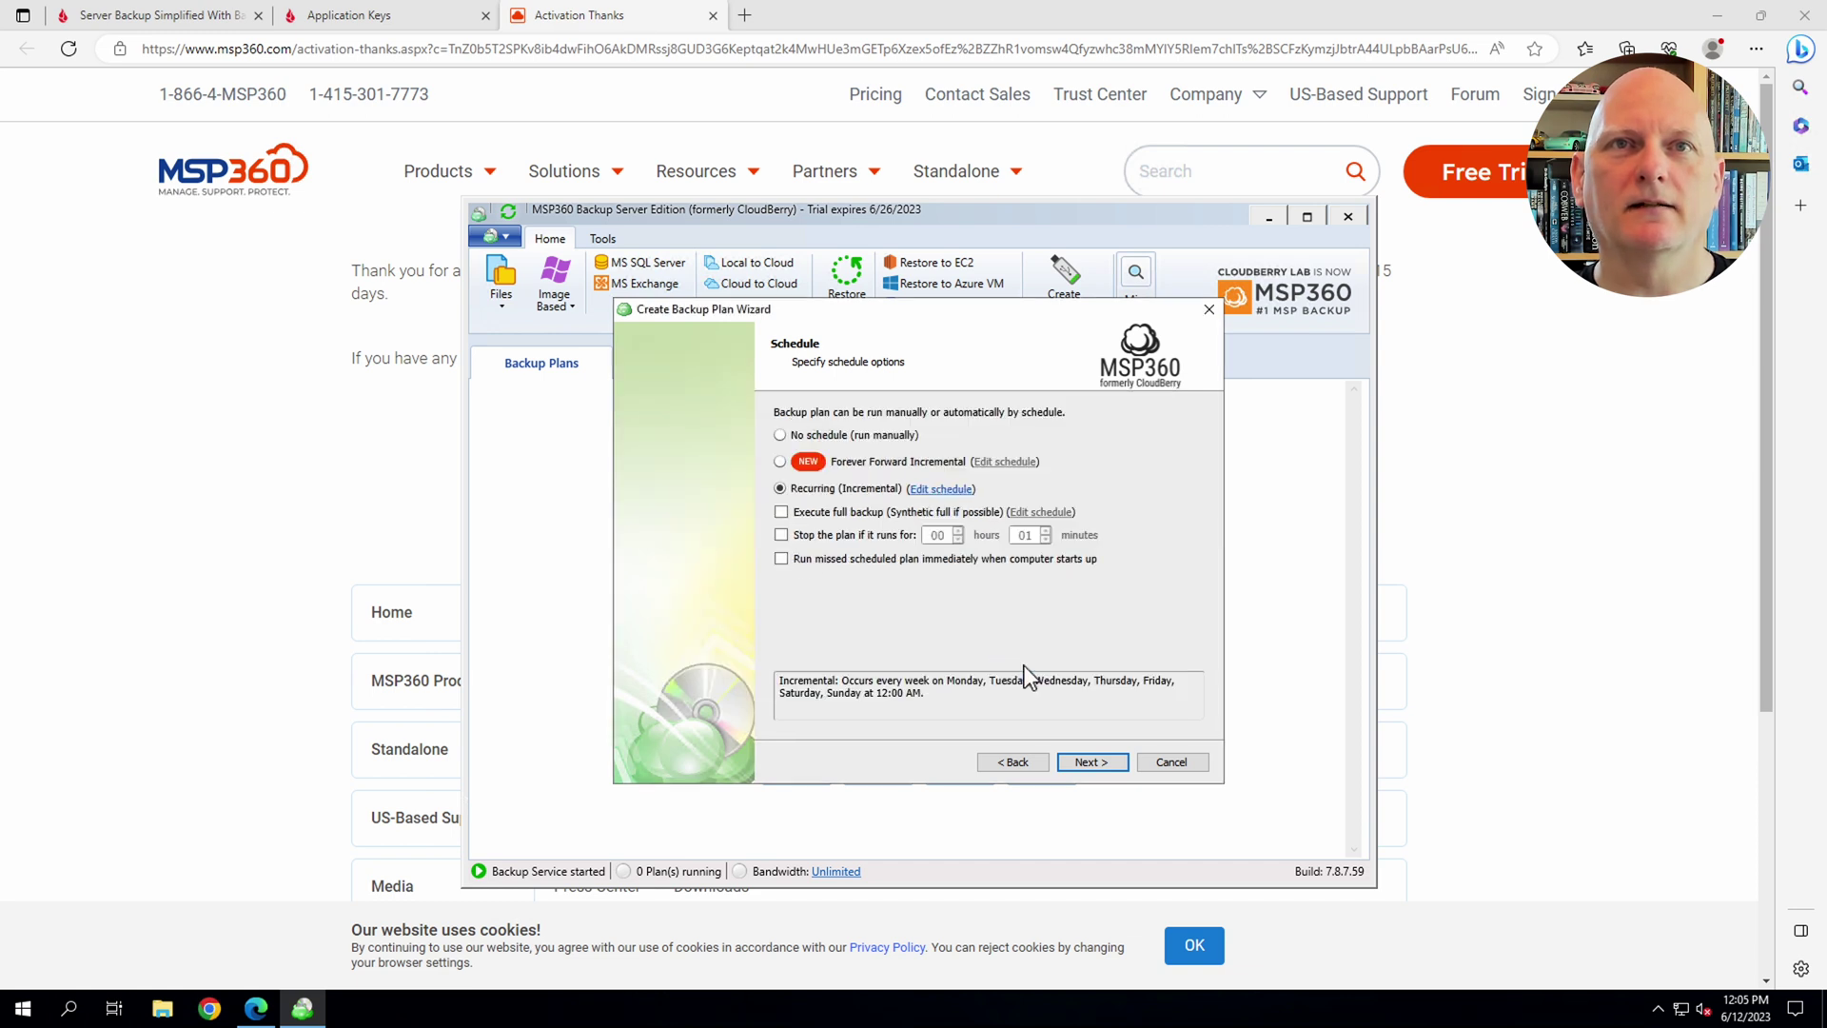
left_click(782, 513)
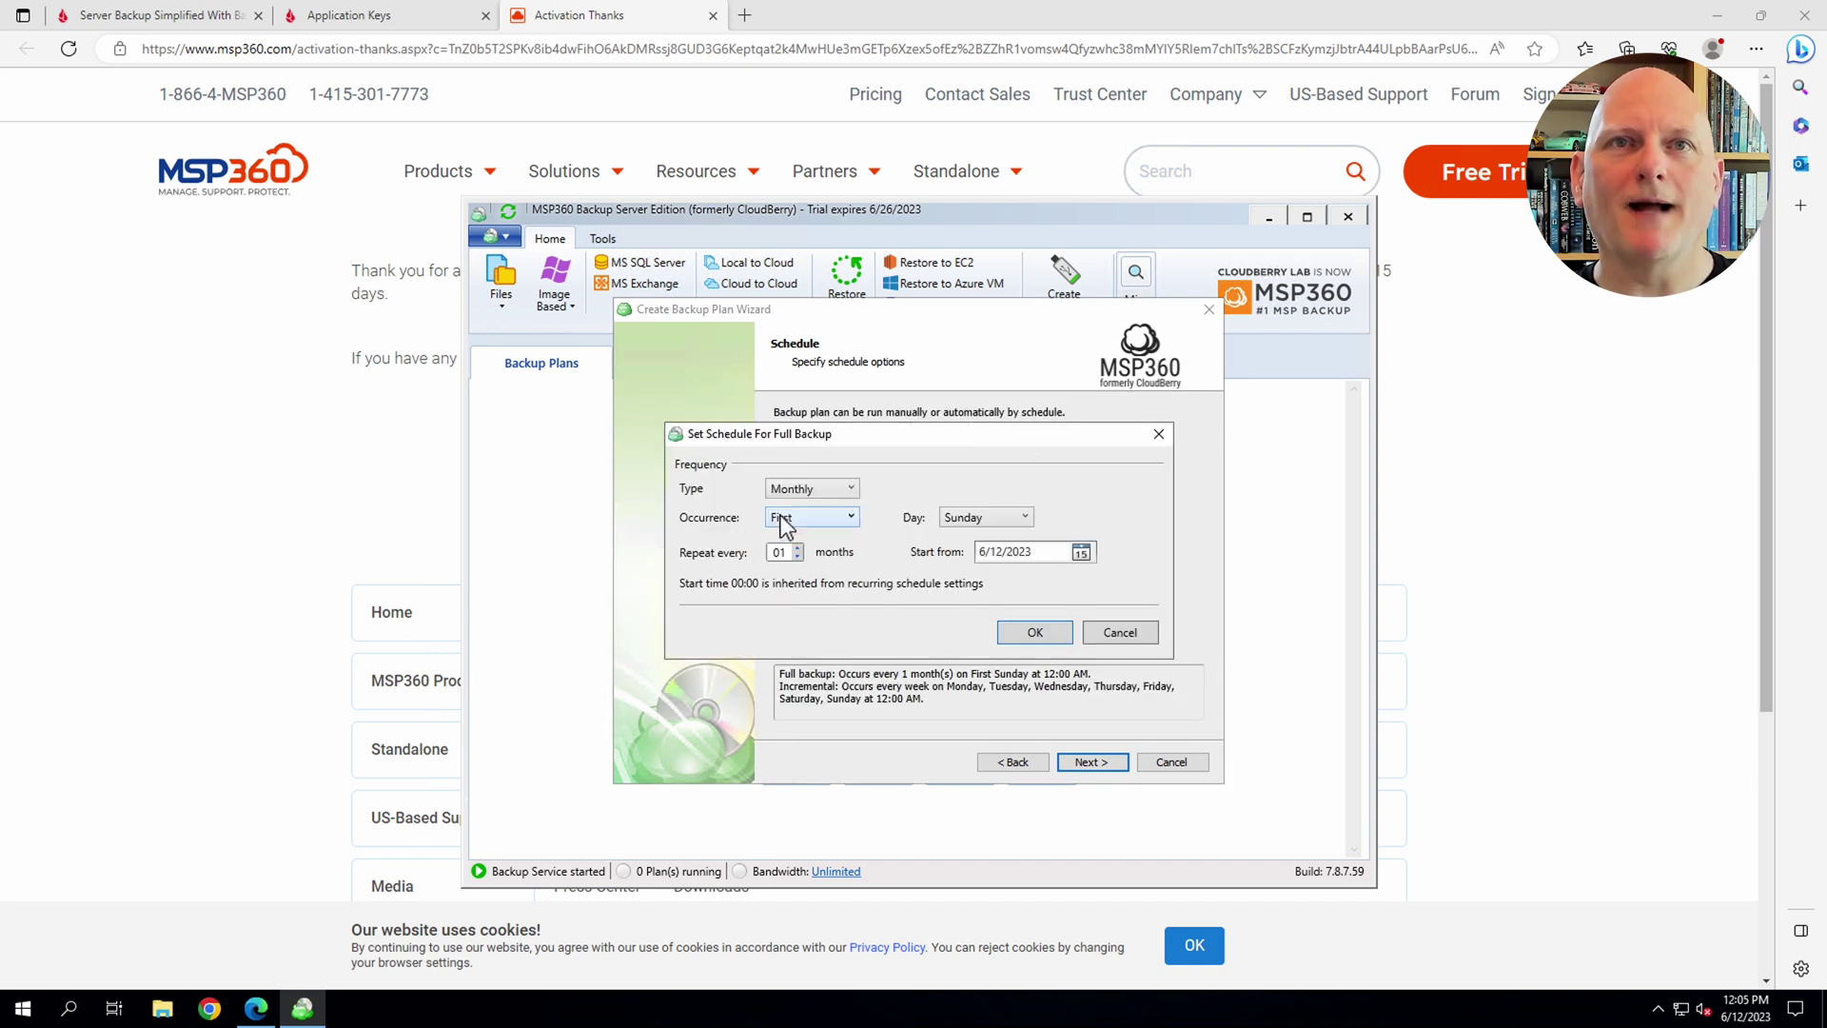
left_click(1022, 634)
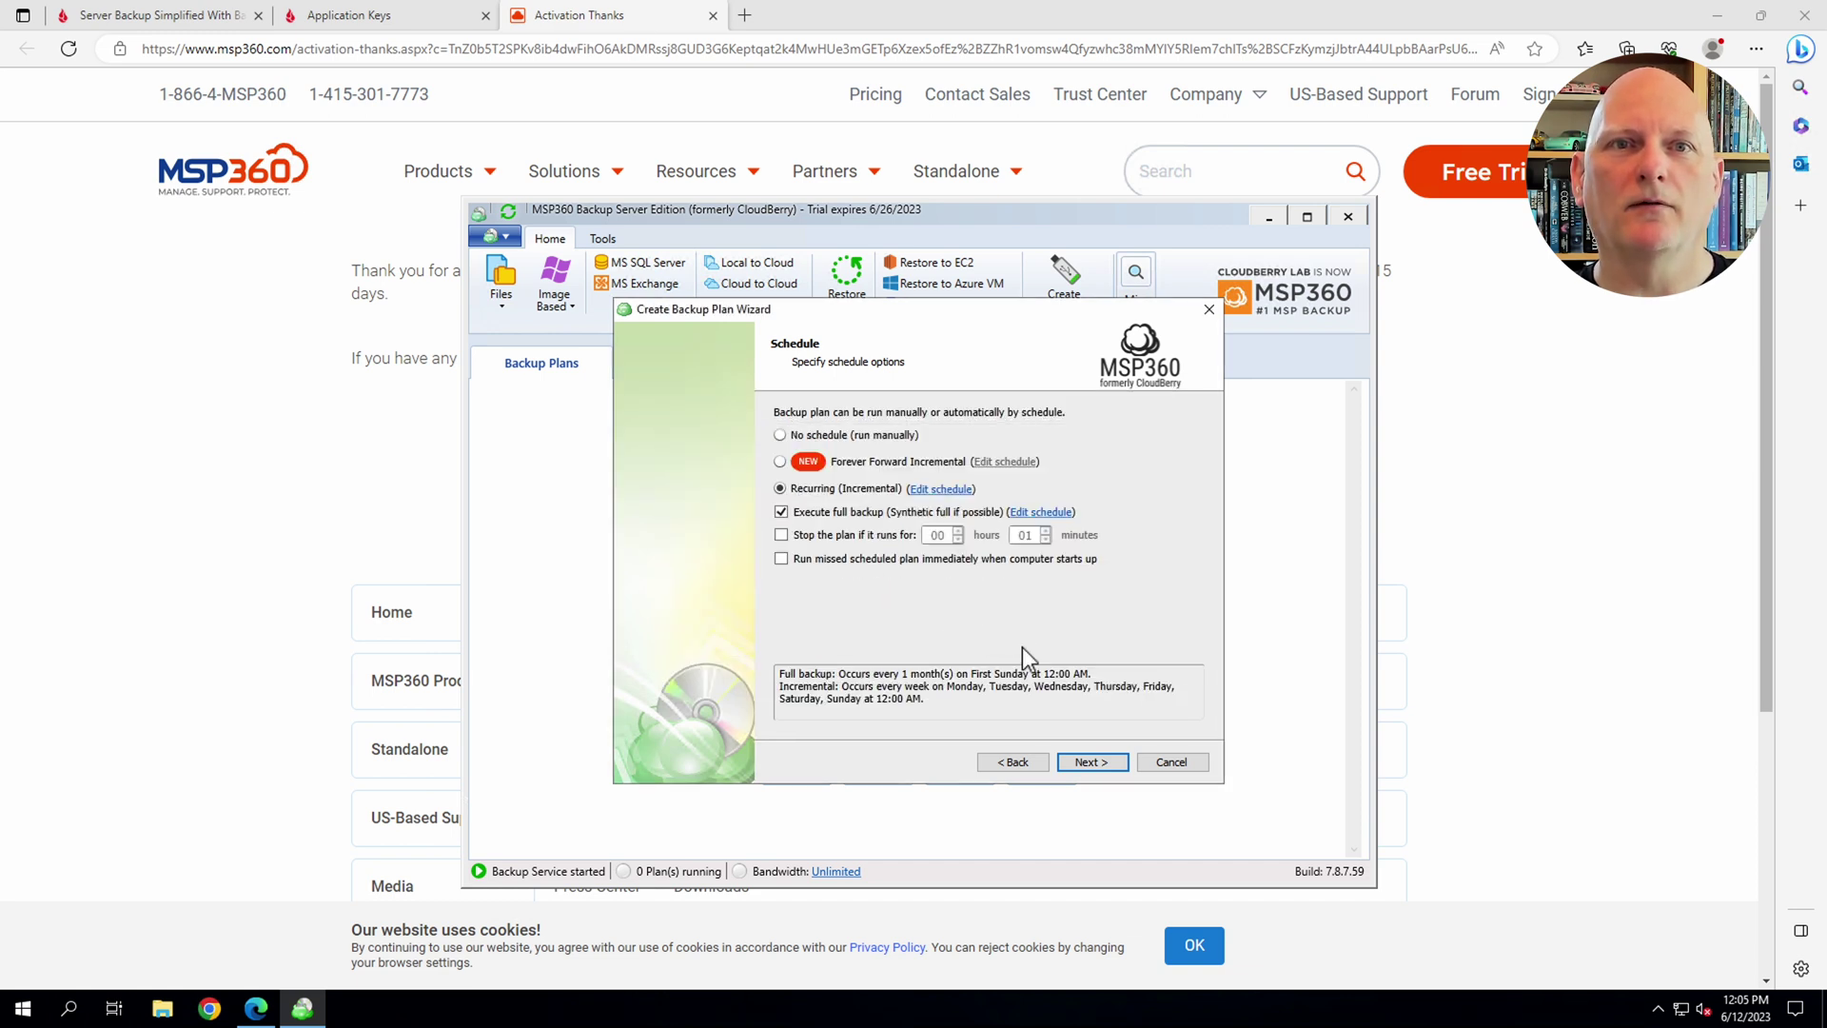
Step: Set the retention policy to keep backups for 1 week
left_click(1102, 765)
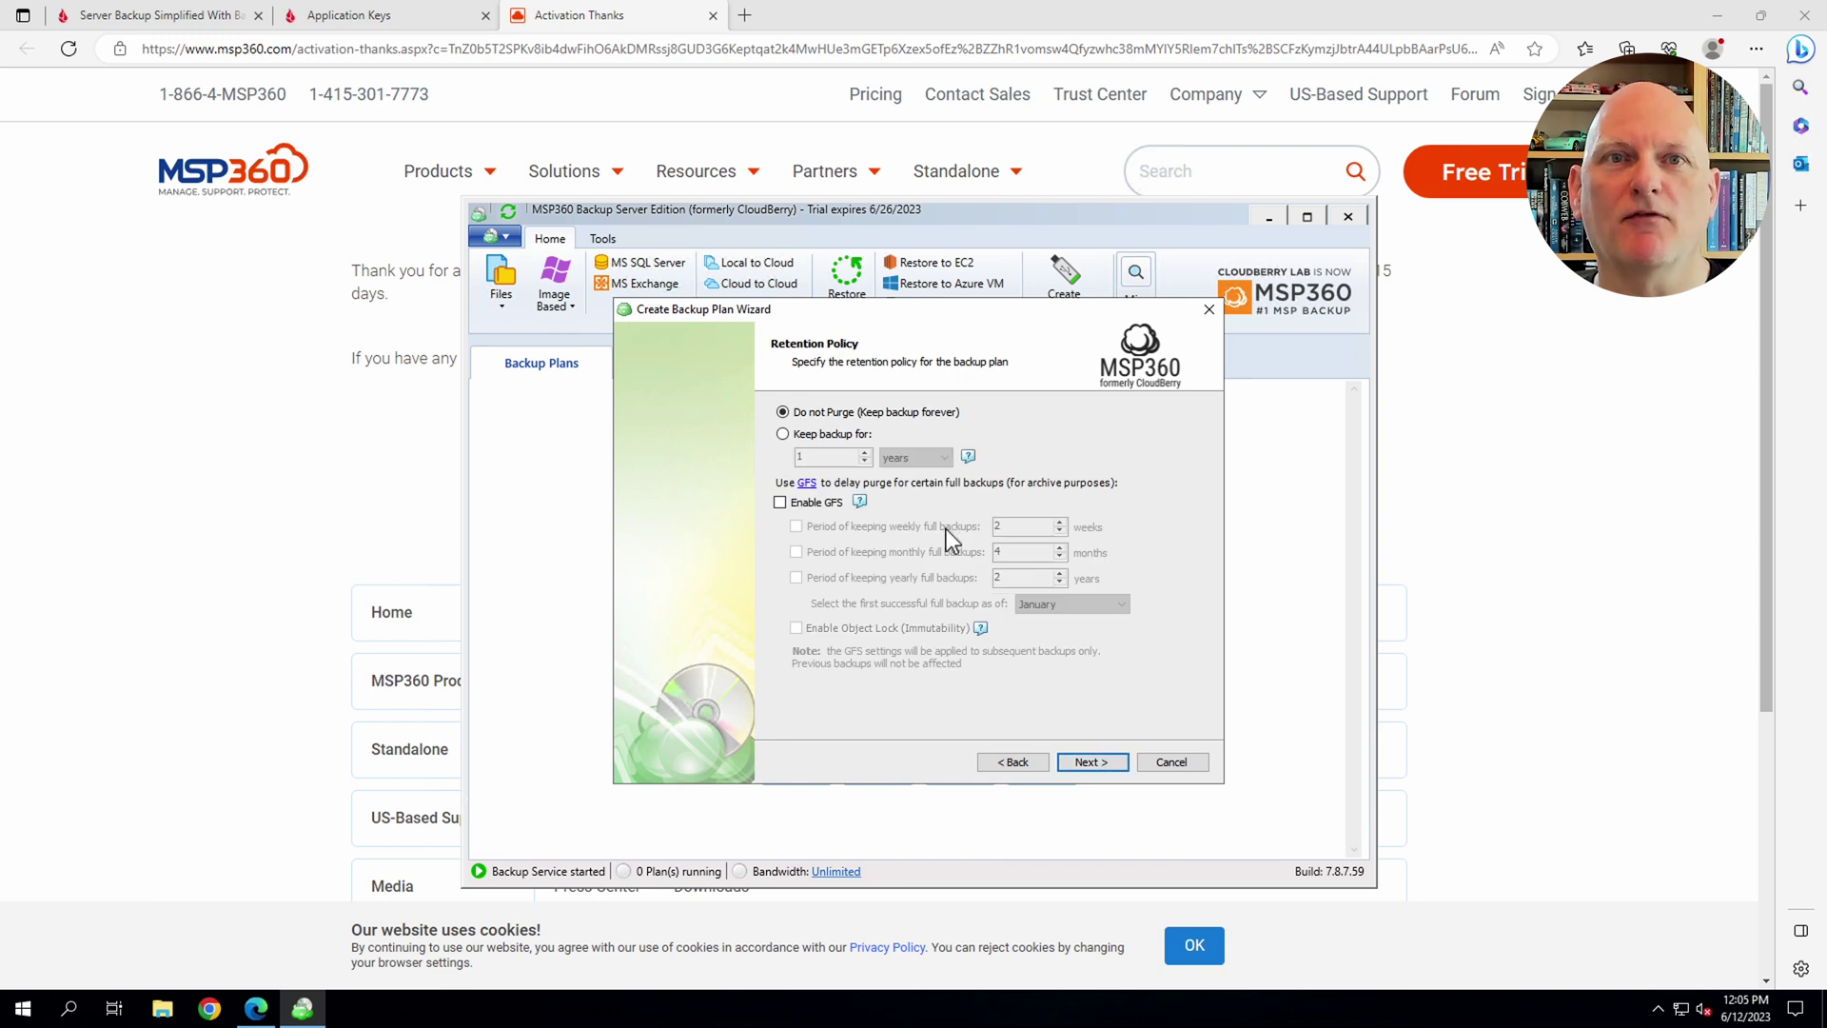
left_click(785, 433)
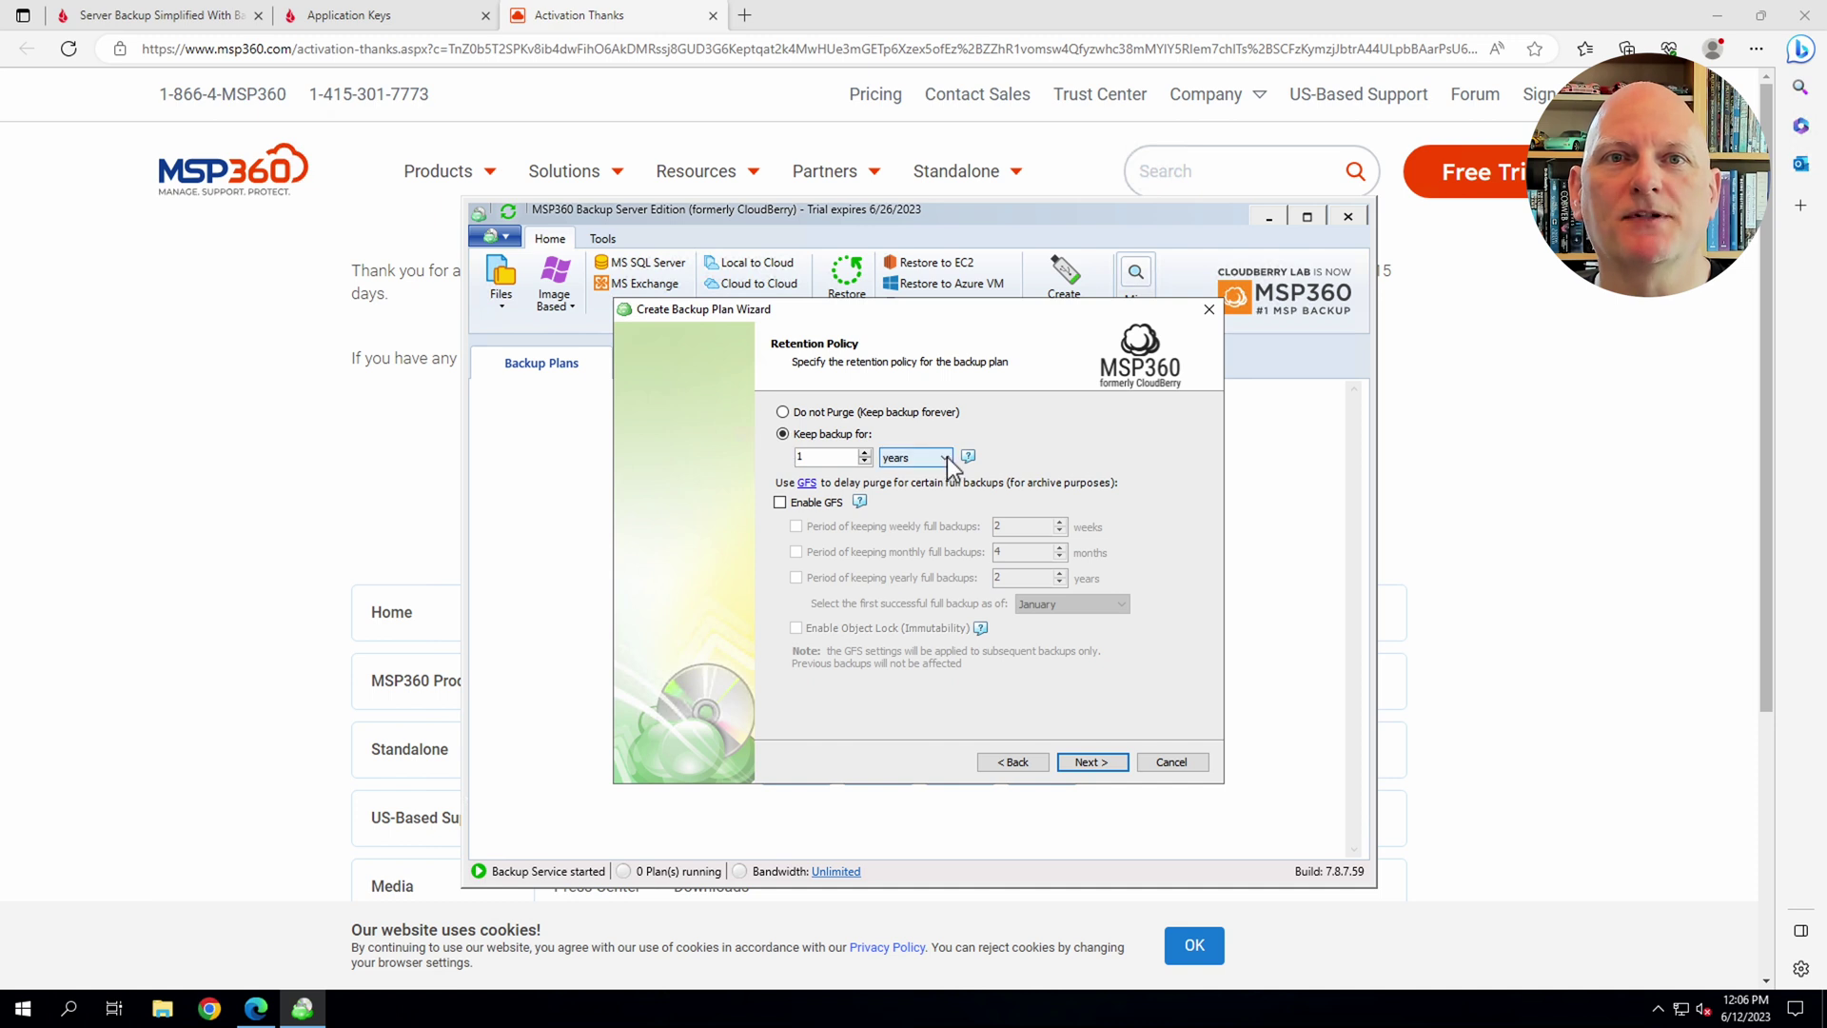
left_click(942, 458)
left_click(910, 500)
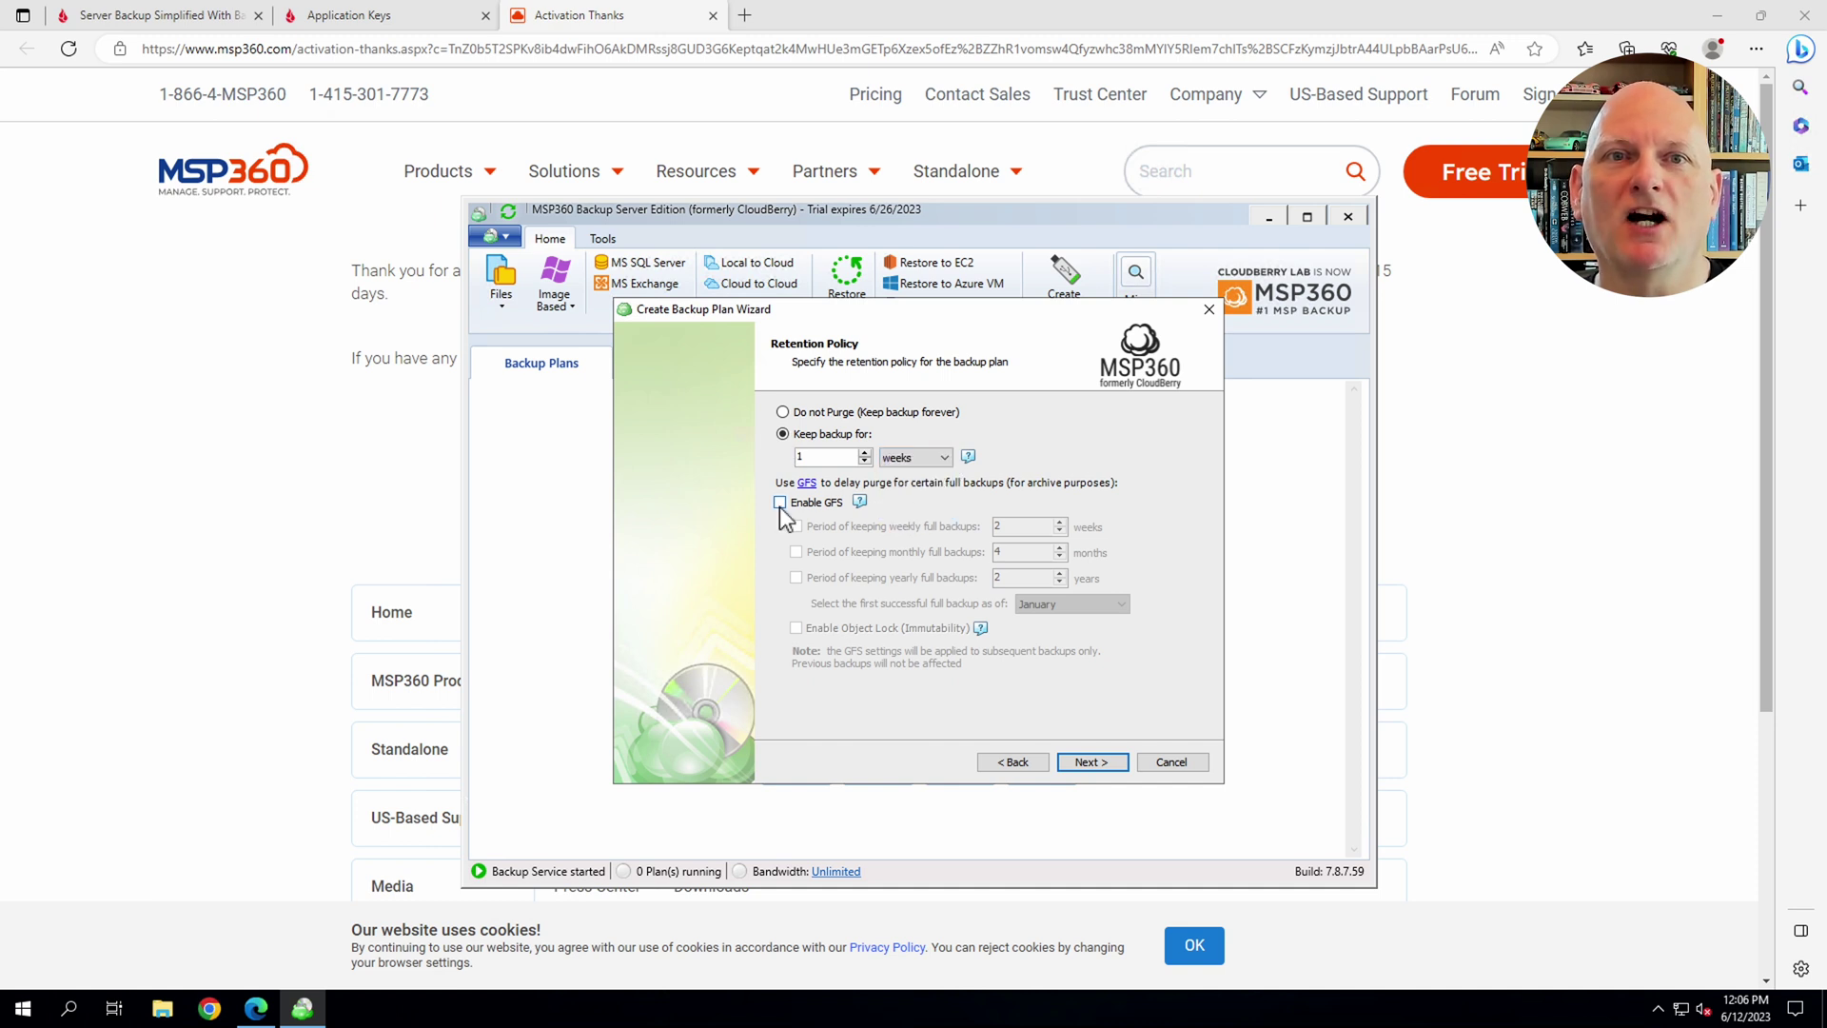
Step: Enable GFS keeping weekly fulls 2 weeks, monthly 4 months, yearly 2 years from January
left_click(781, 502)
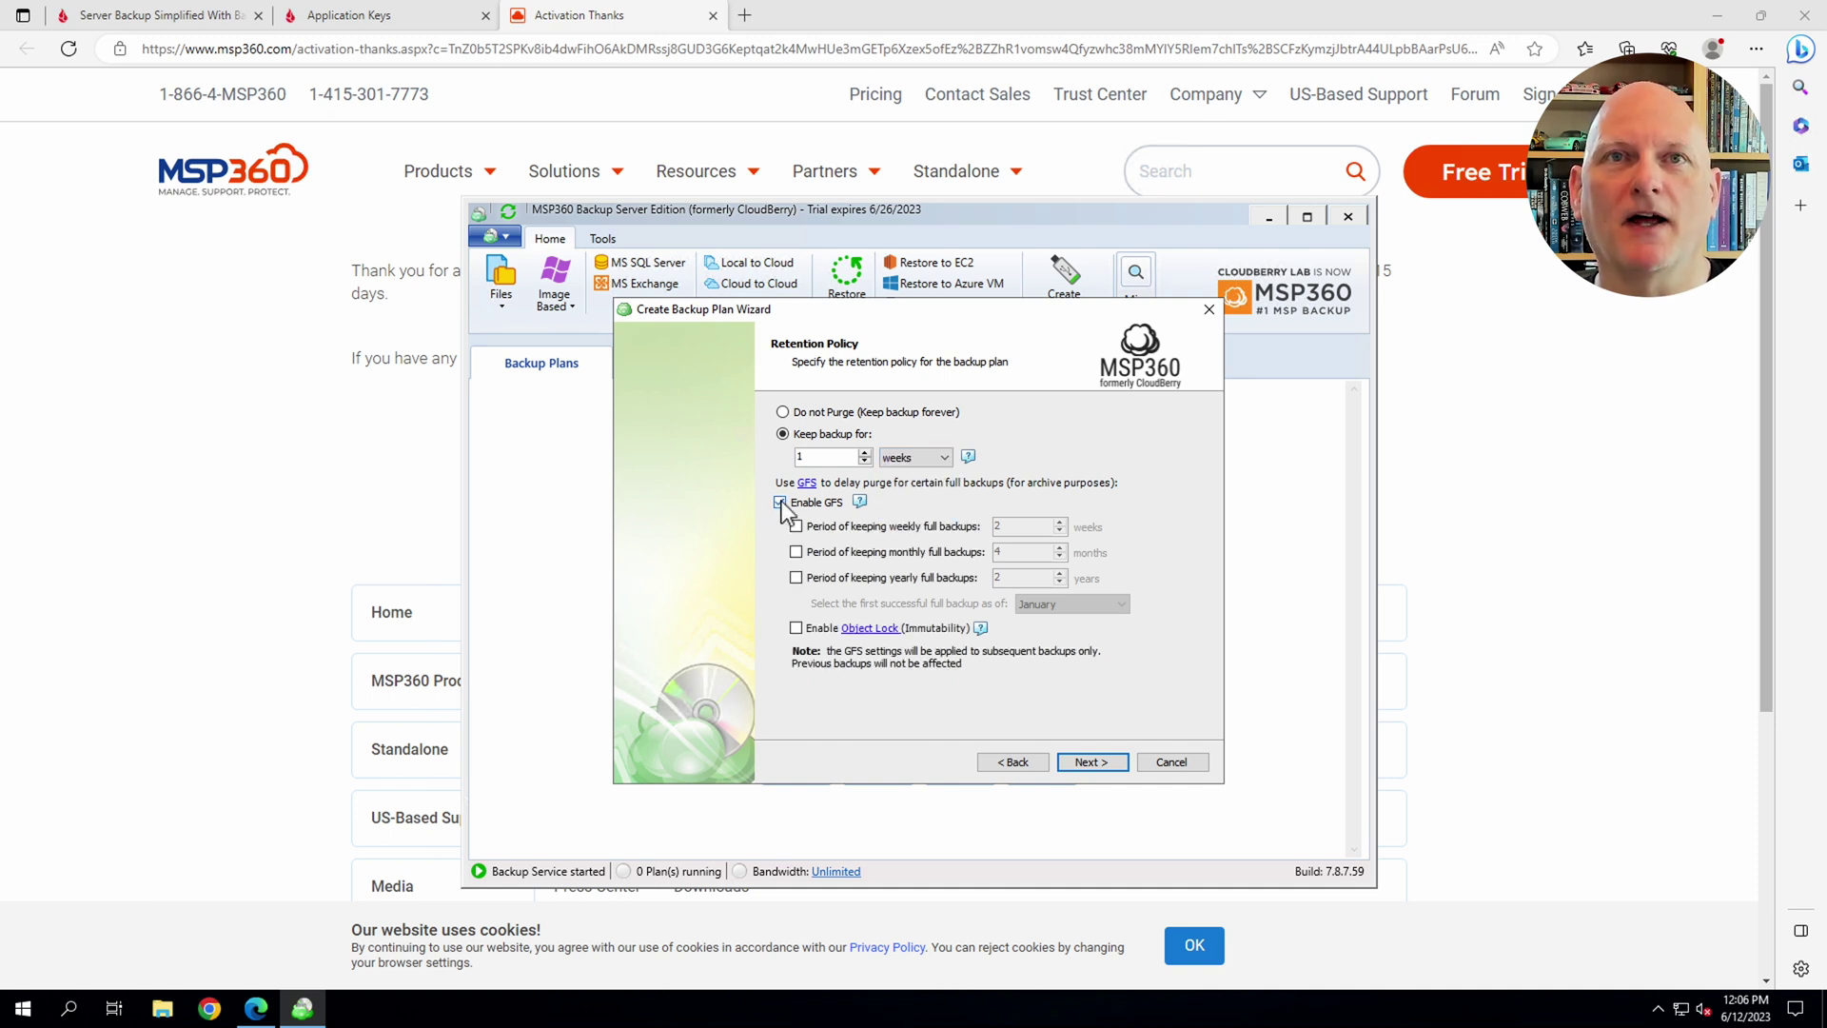
mouse_move(861, 511)
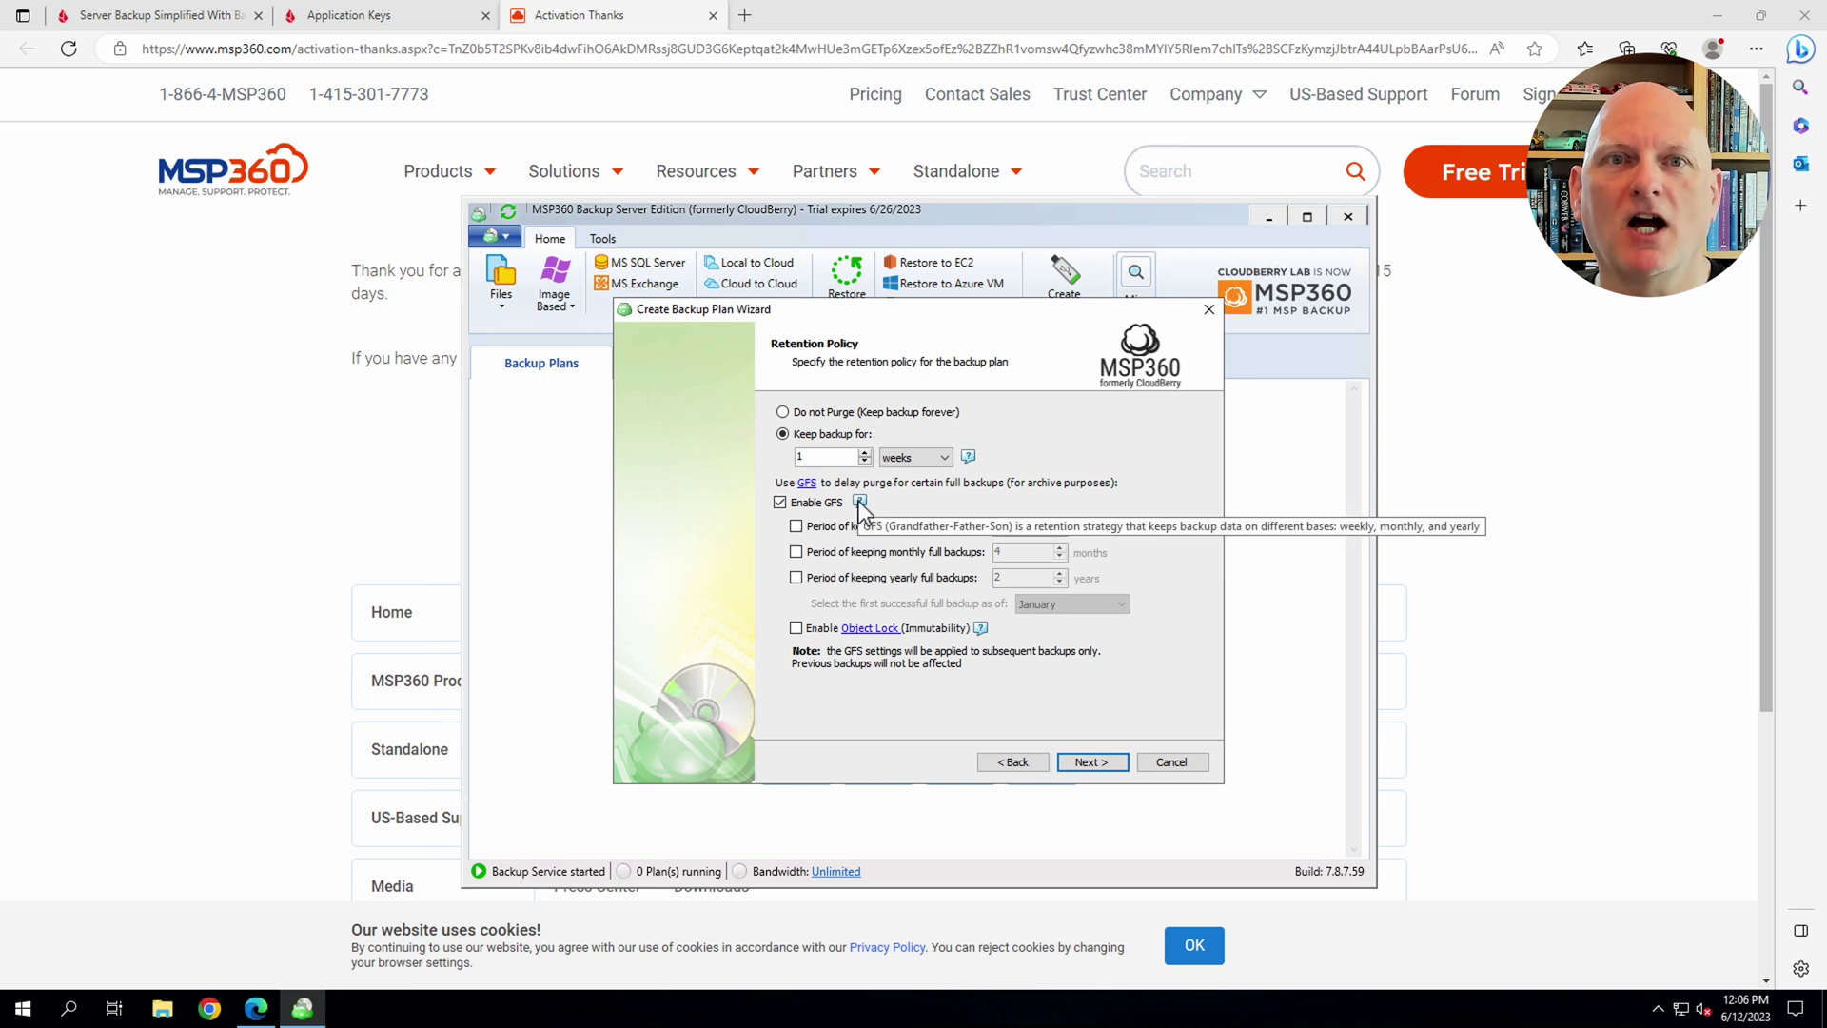
left_click(796, 528)
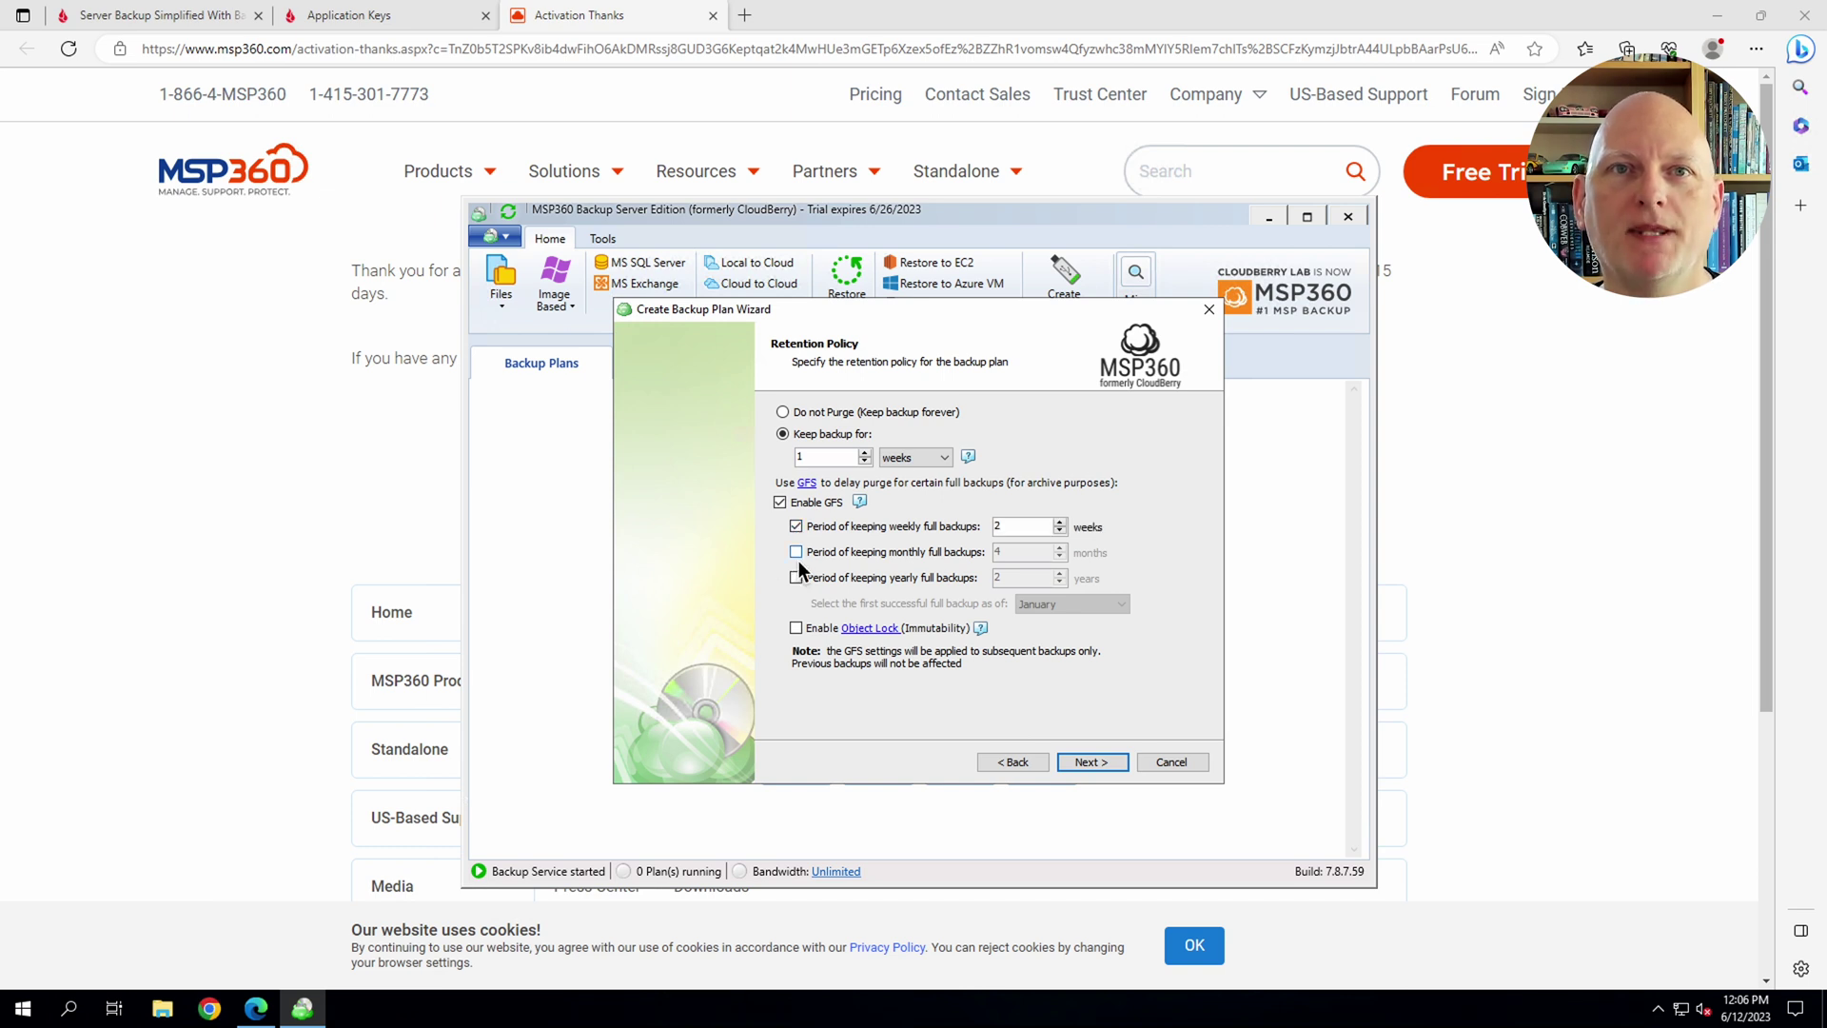
left_click(796, 553)
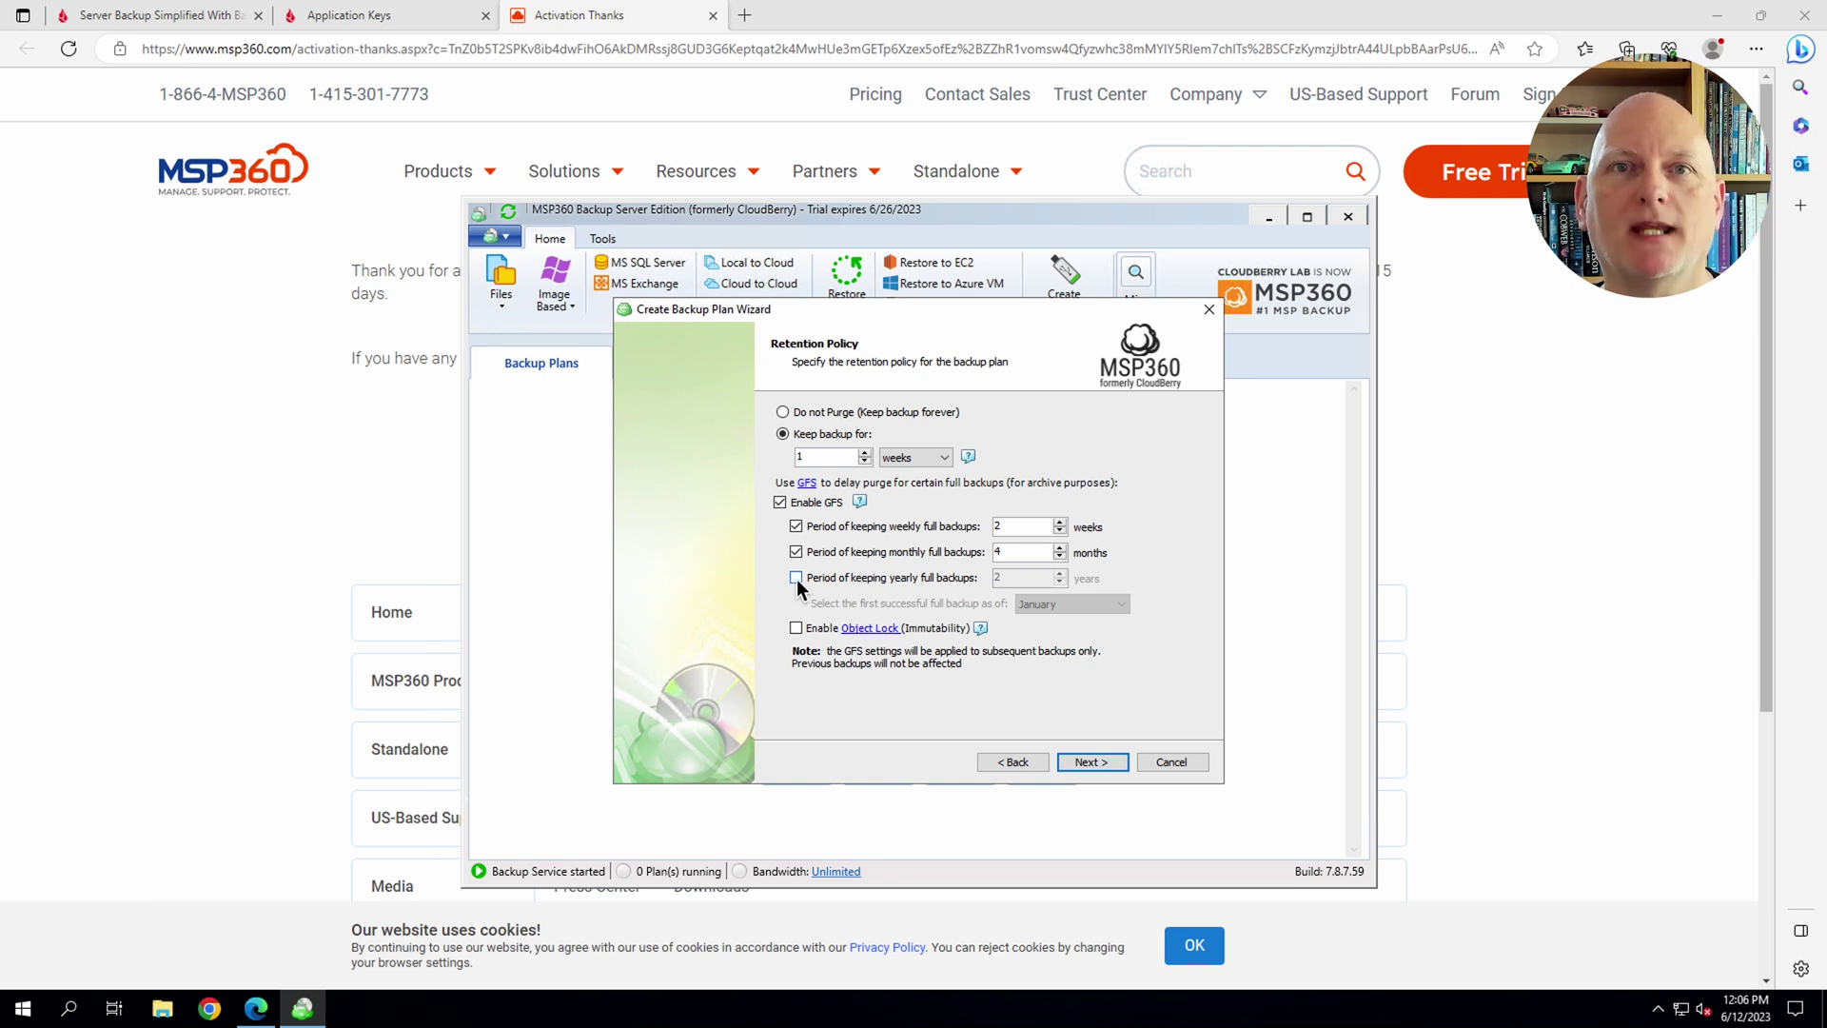
left_click(796, 577)
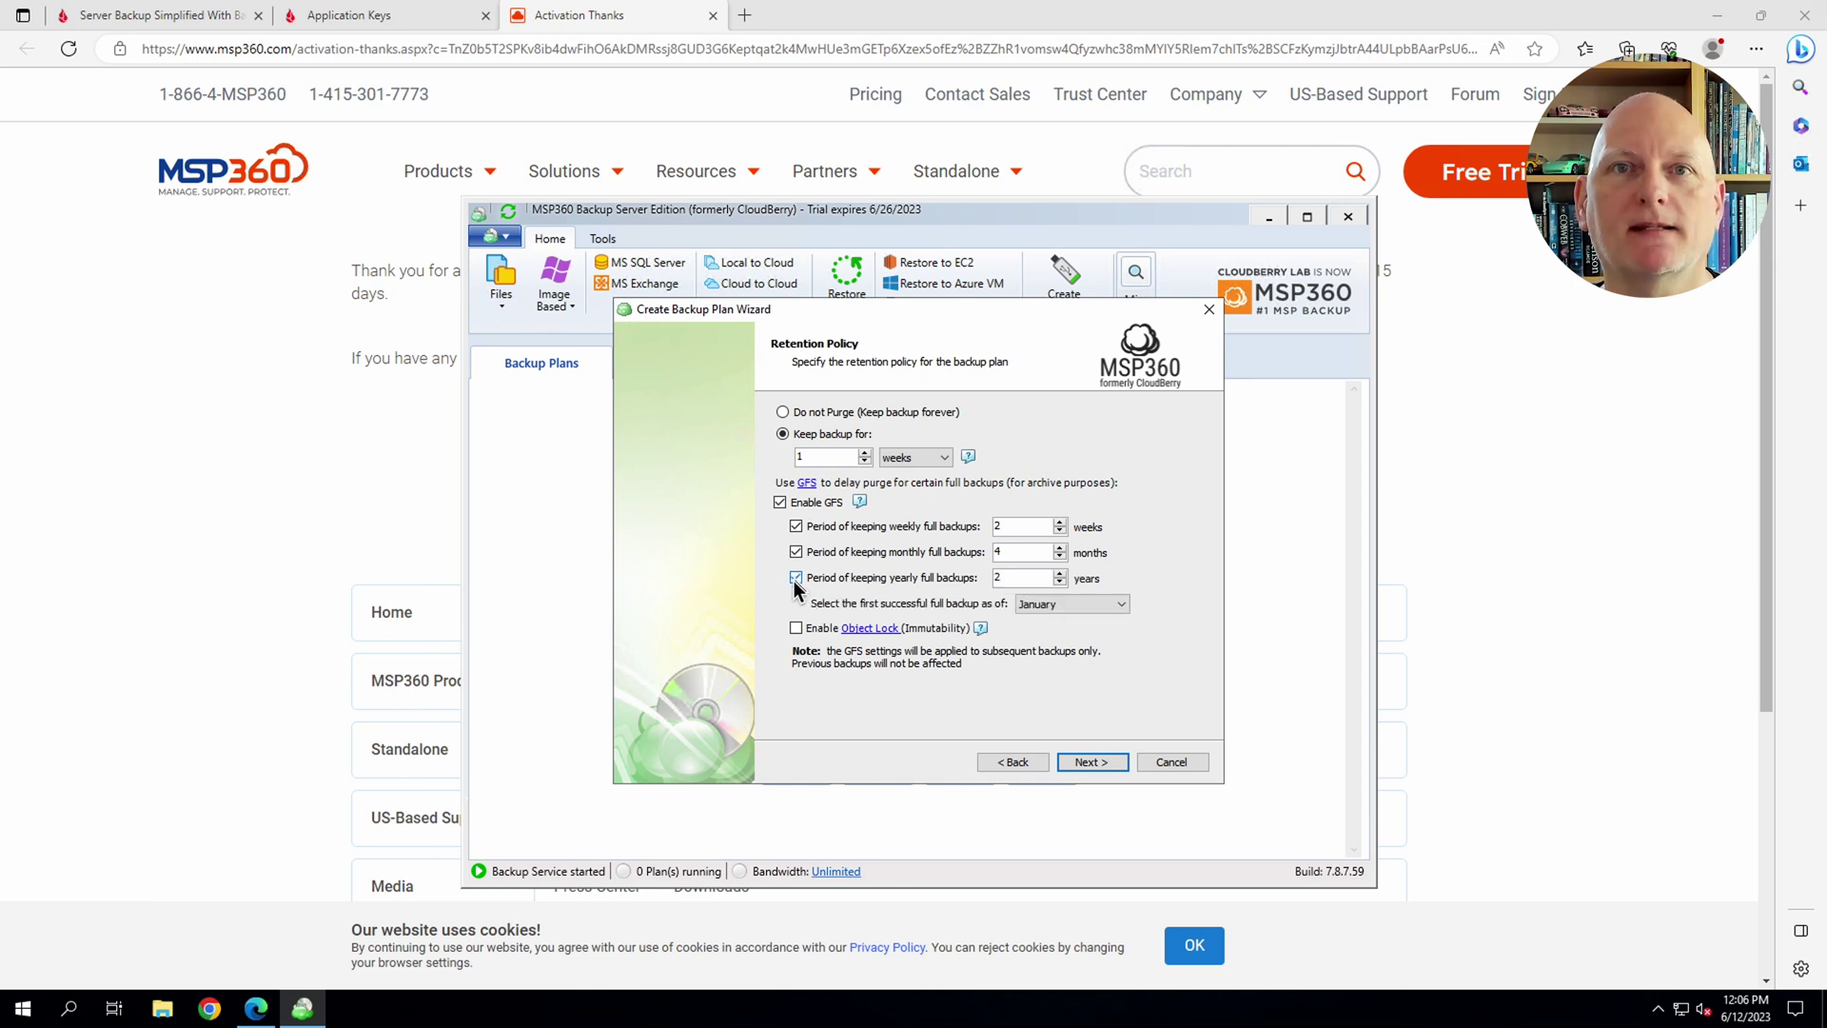
Step: Enable Object Lock (Immutability), confirming the warning that locked backups cannot be deleted
left_click(797, 629)
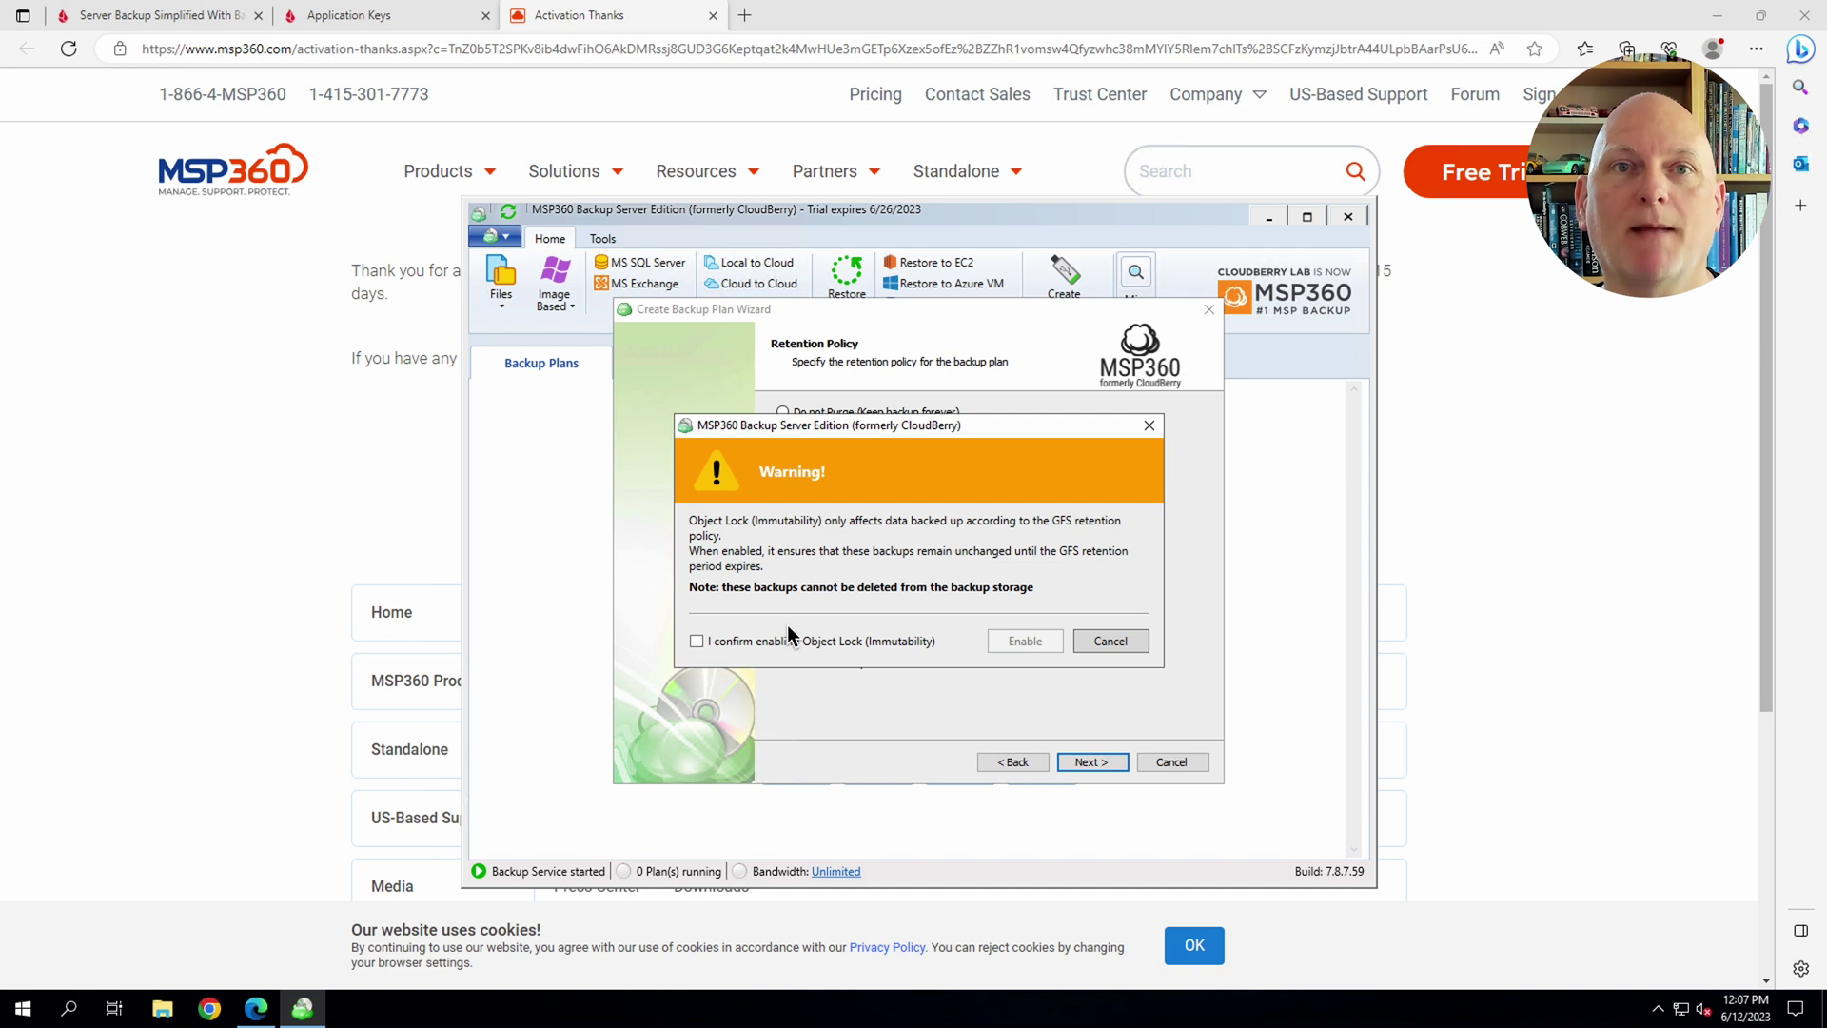
left_click(697, 641)
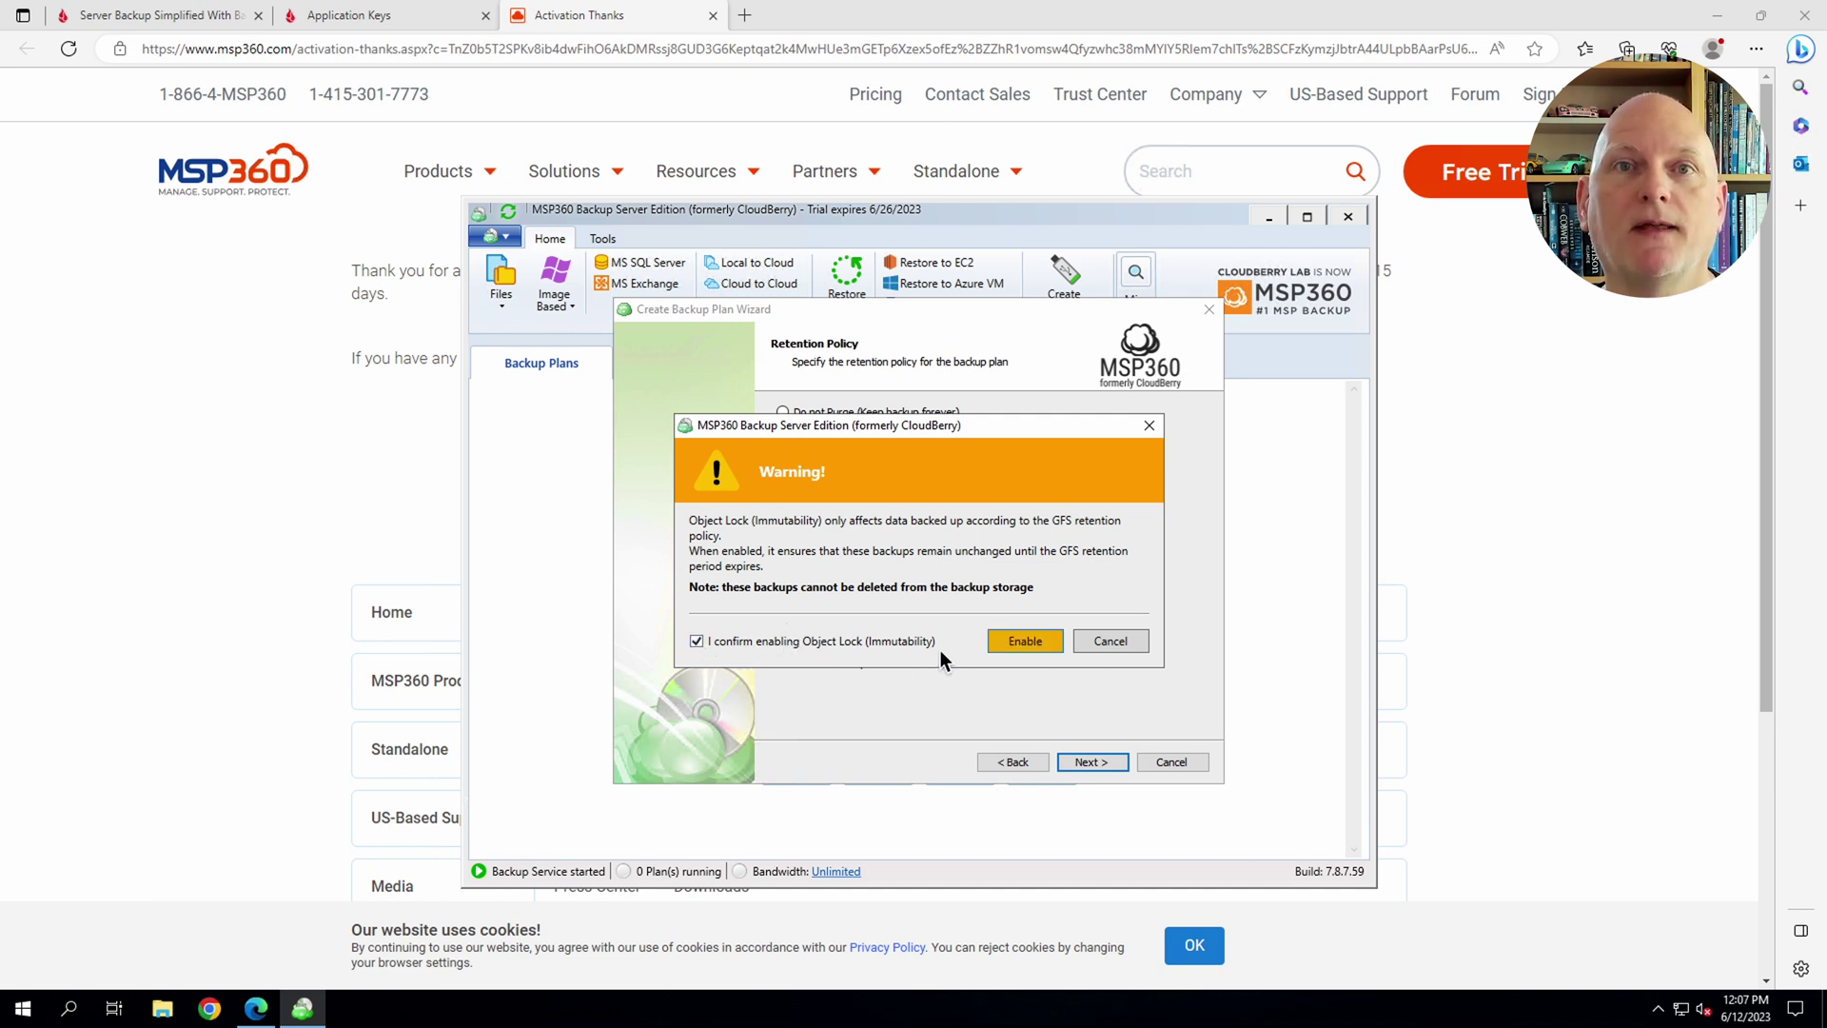
left_click(1001, 642)
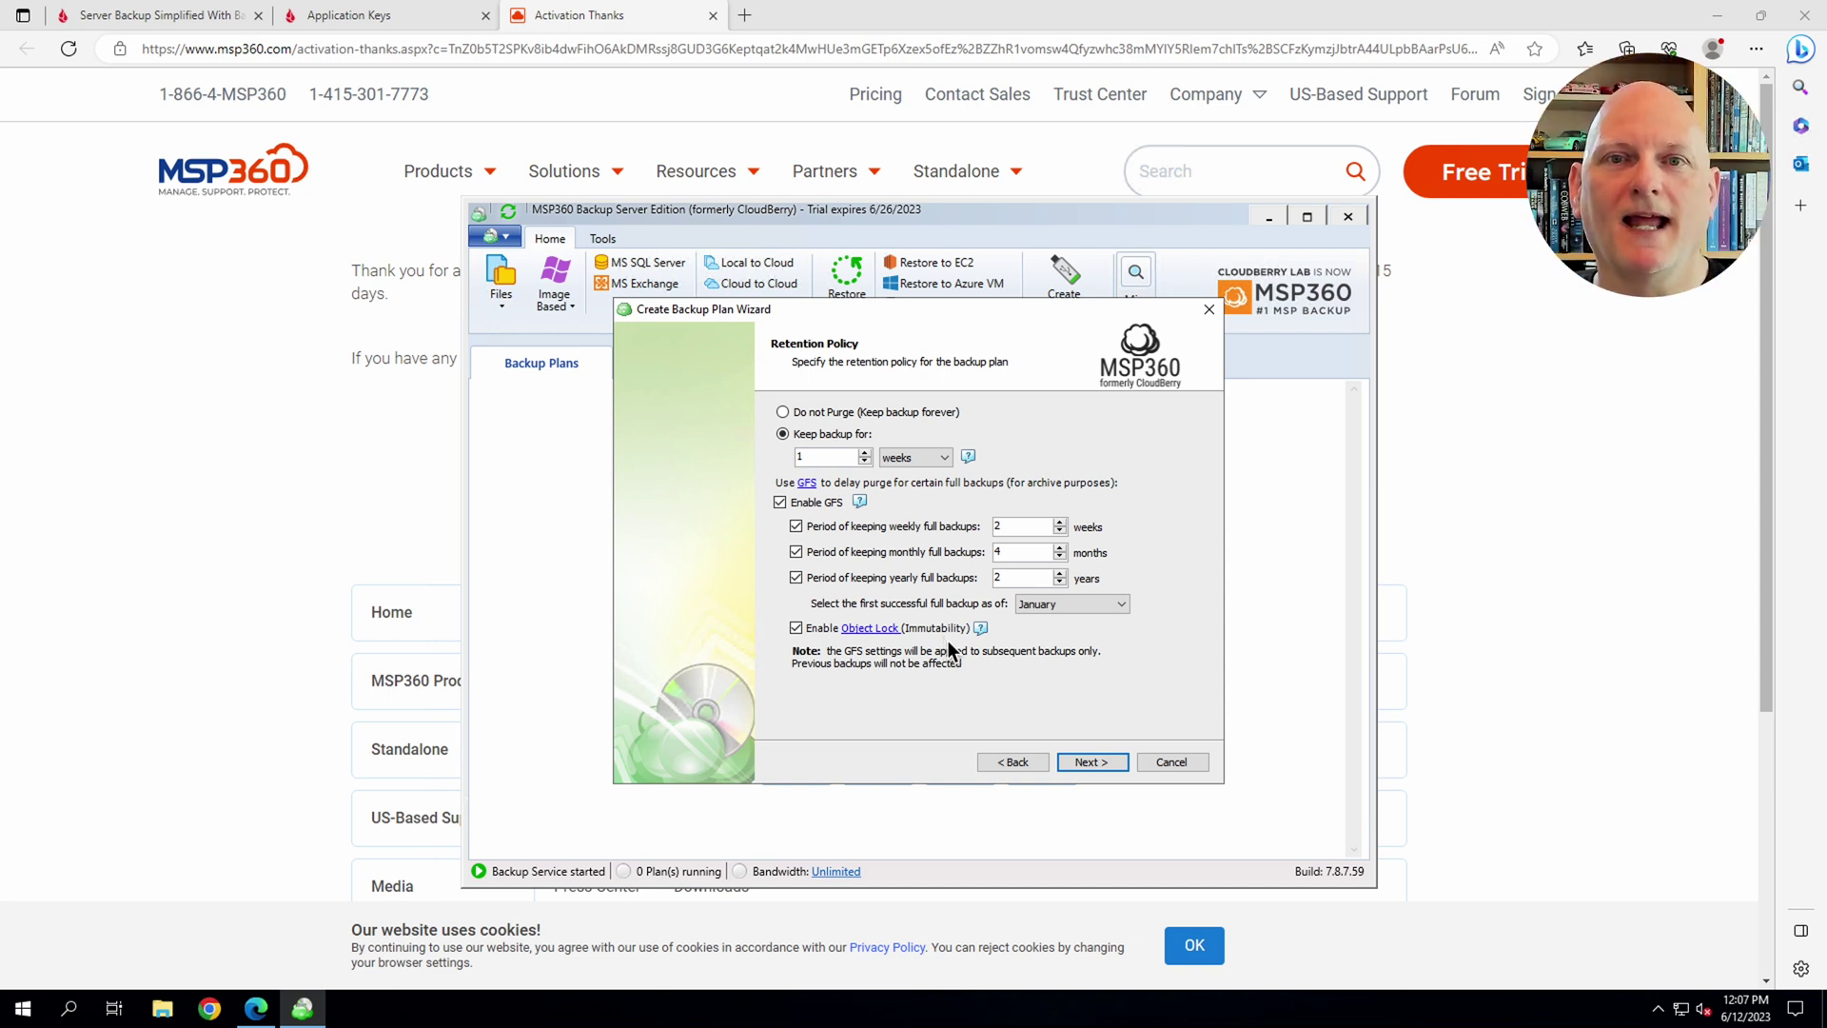
Step: Finish the plan wizard with email notifications turned off and create the backup plan
left_click(1093, 764)
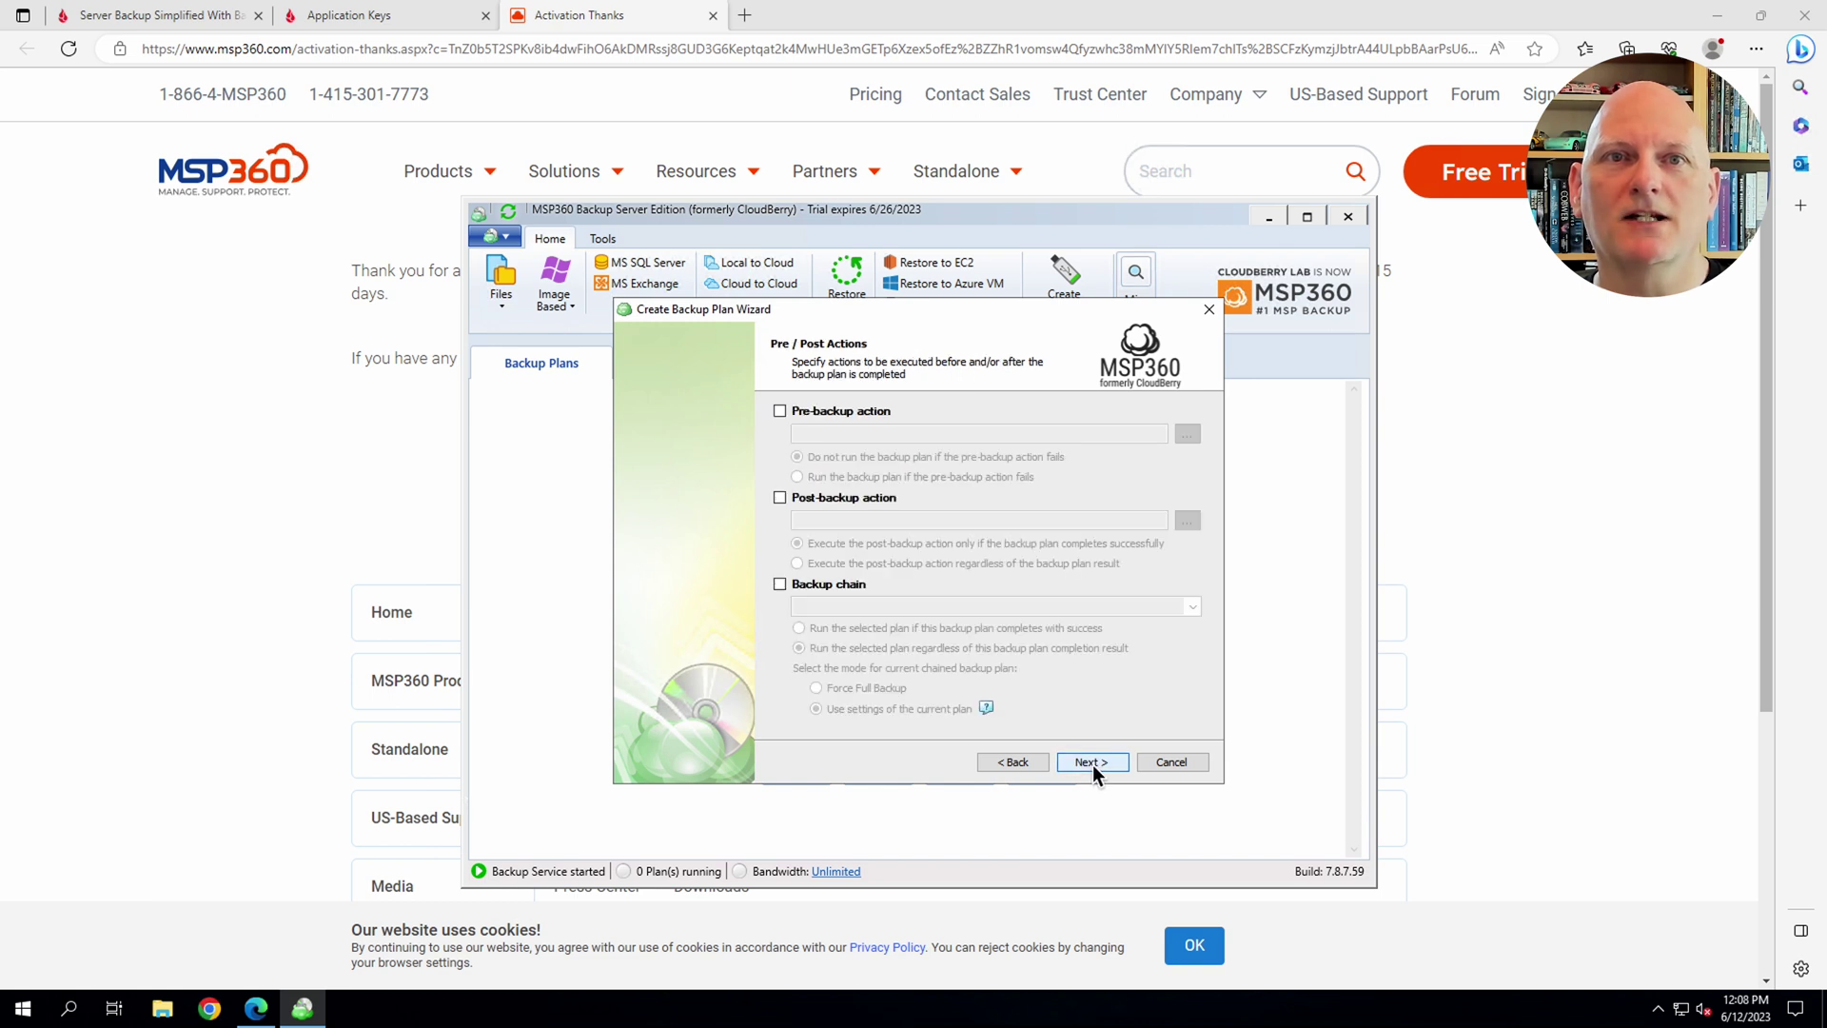
left_click(1091, 762)
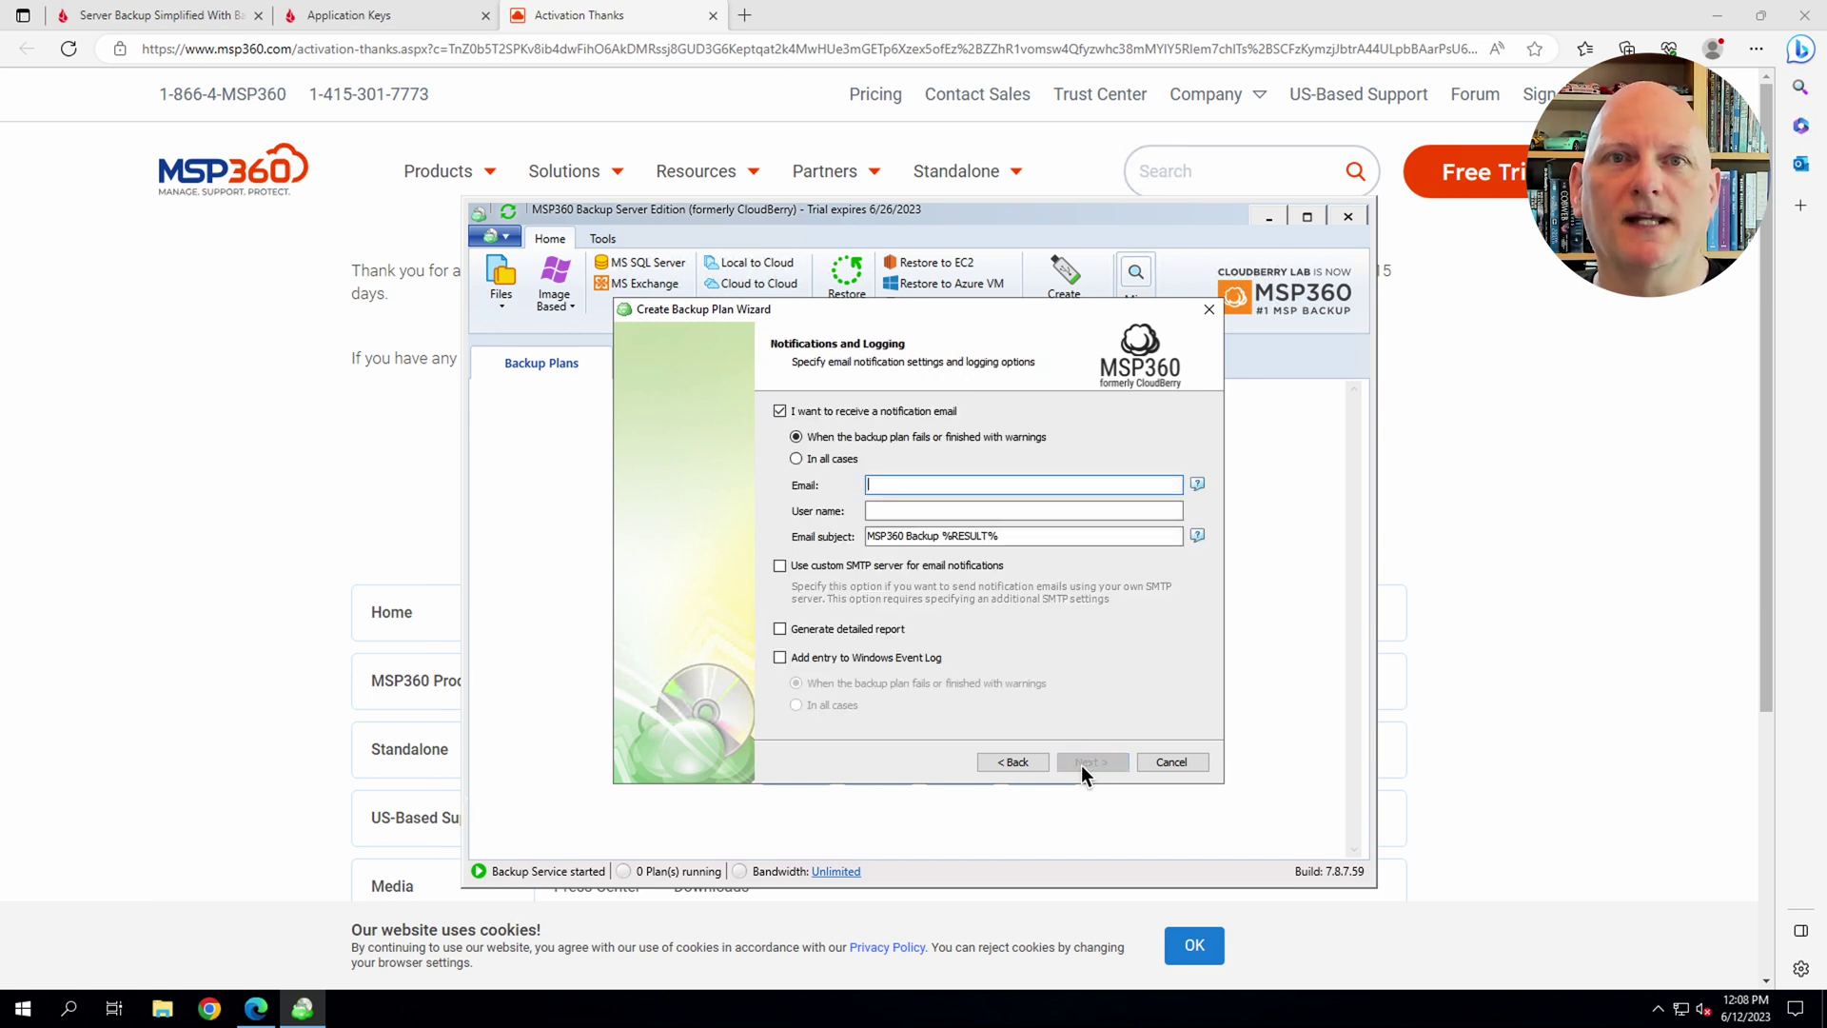
left_click(780, 411)
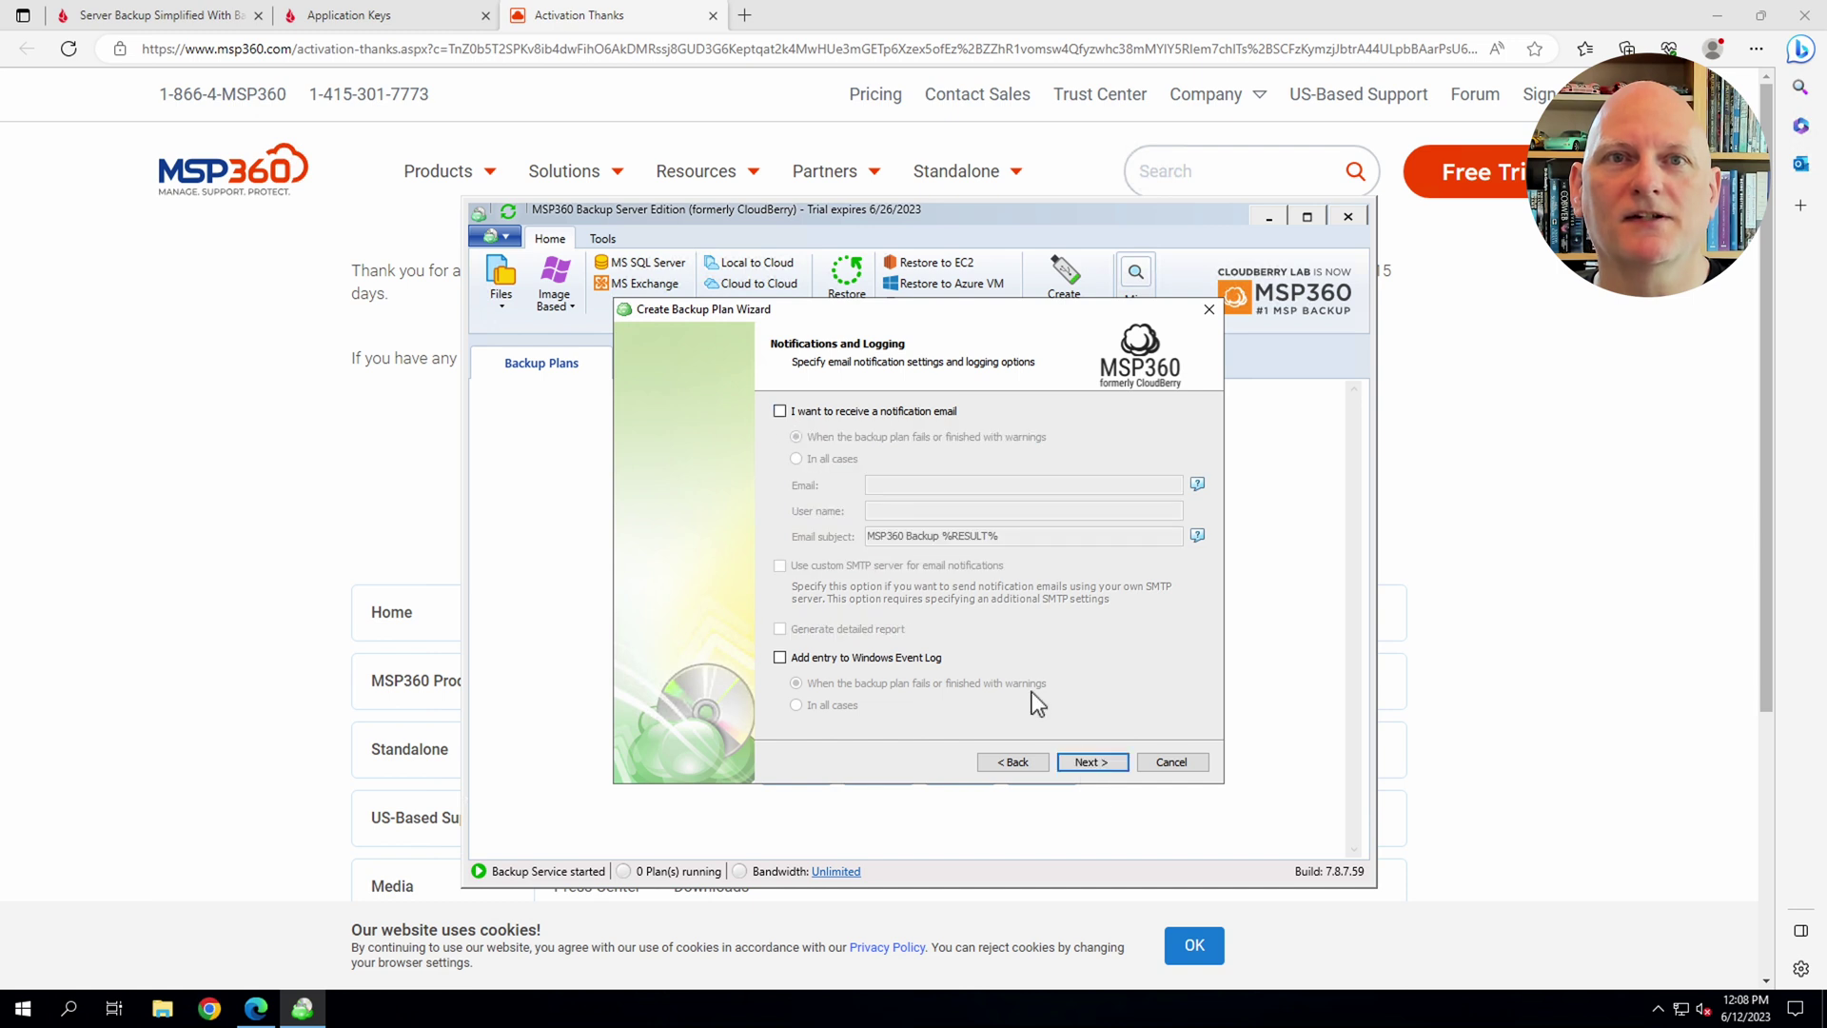
left_click(1092, 762)
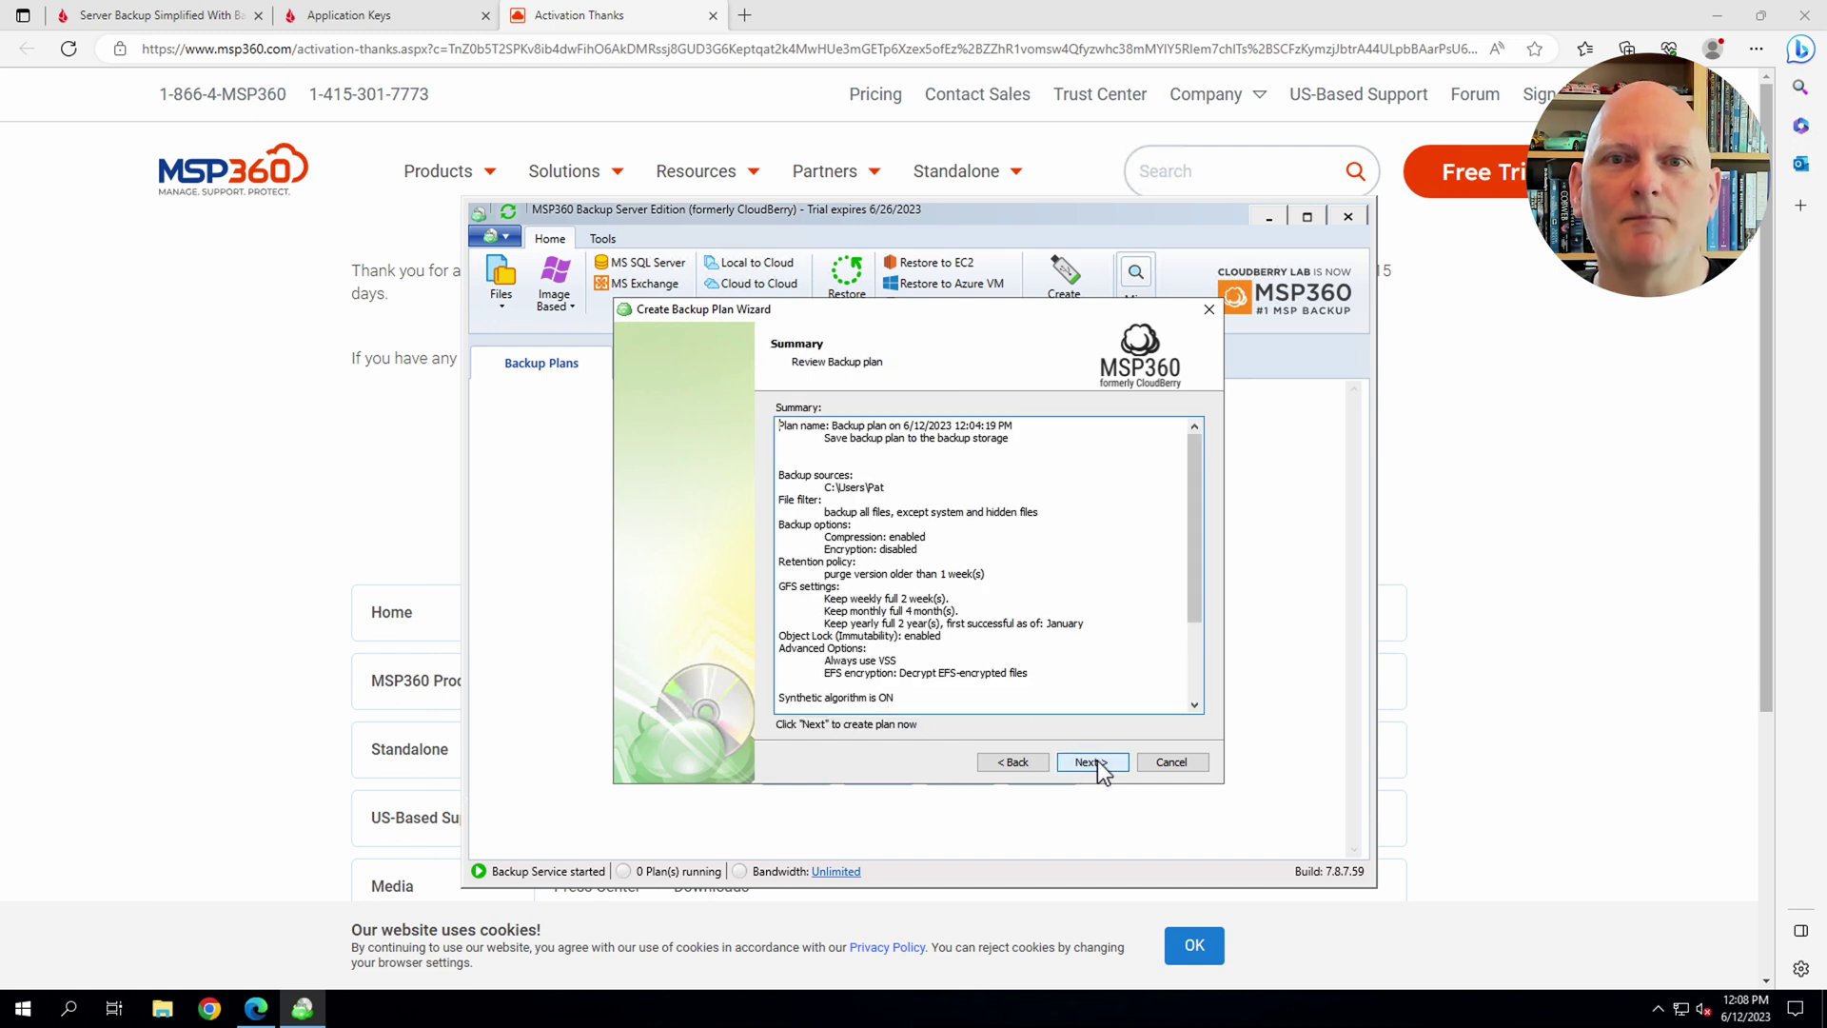
left_click(1091, 762)
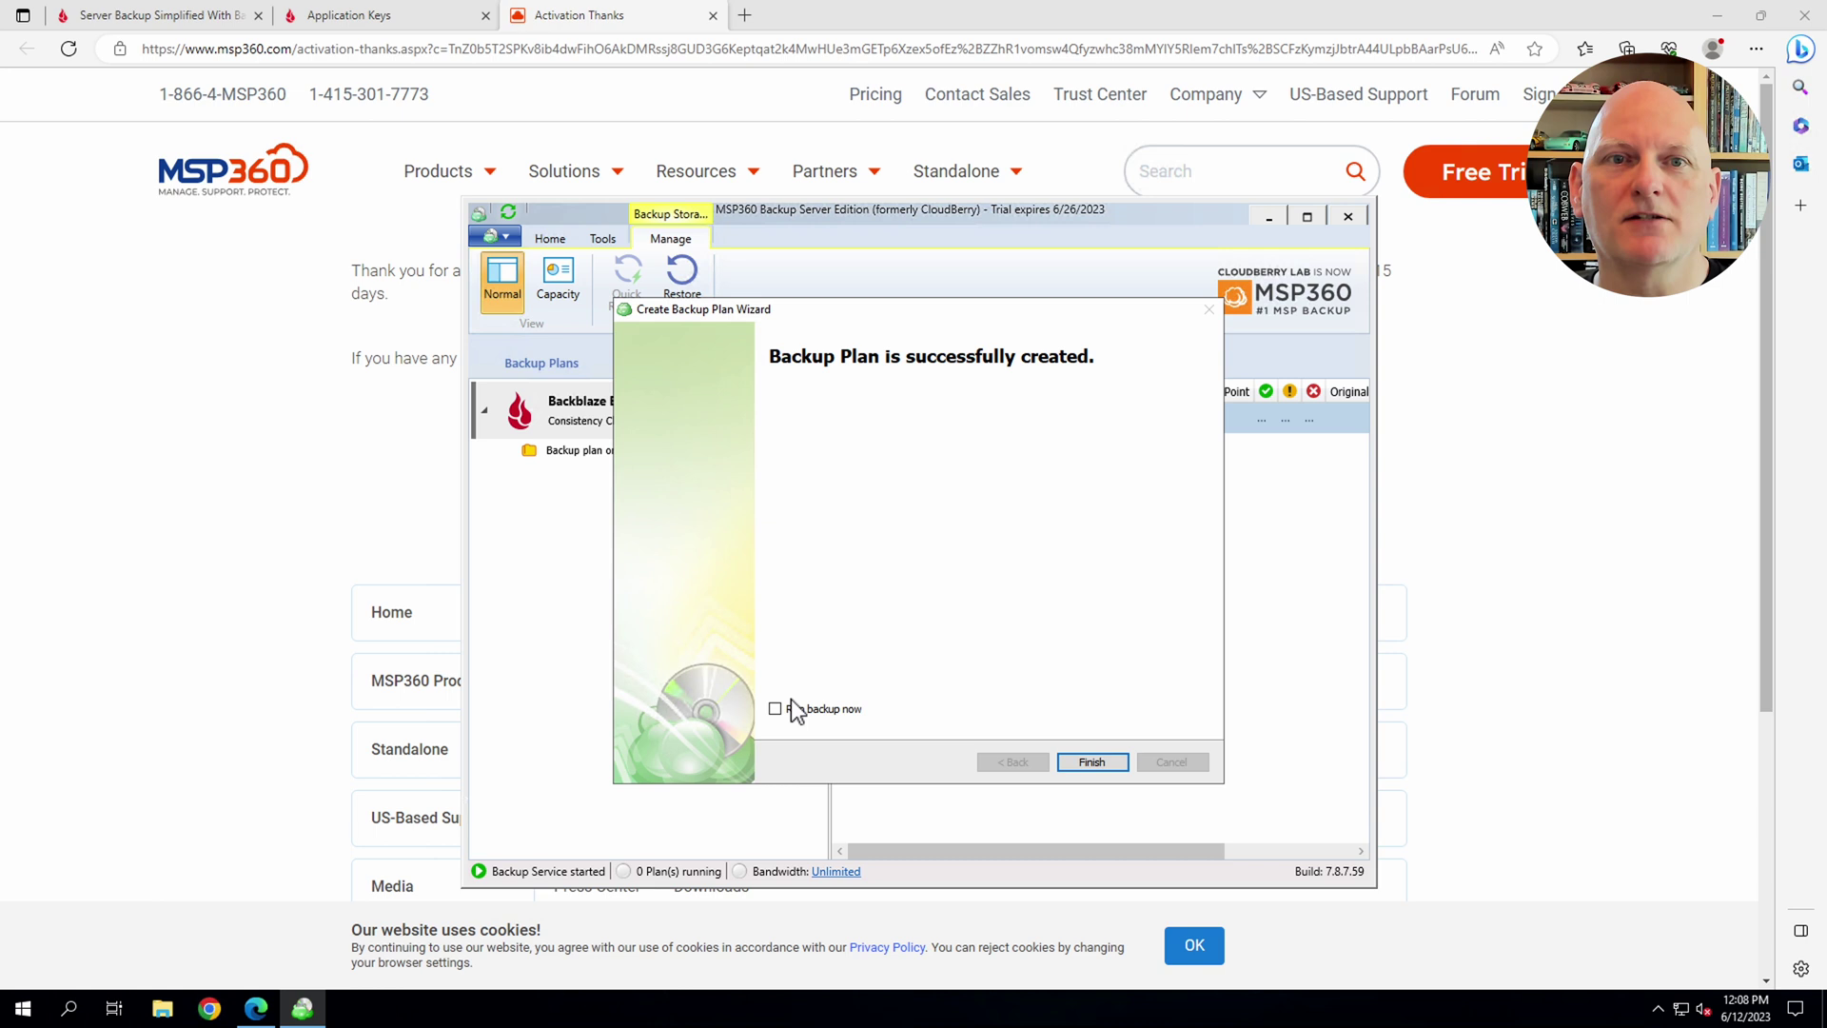
Step: Run the backup immediately and view its run details in the Backup Plans tab
left_click(775, 709)
left_click(1091, 763)
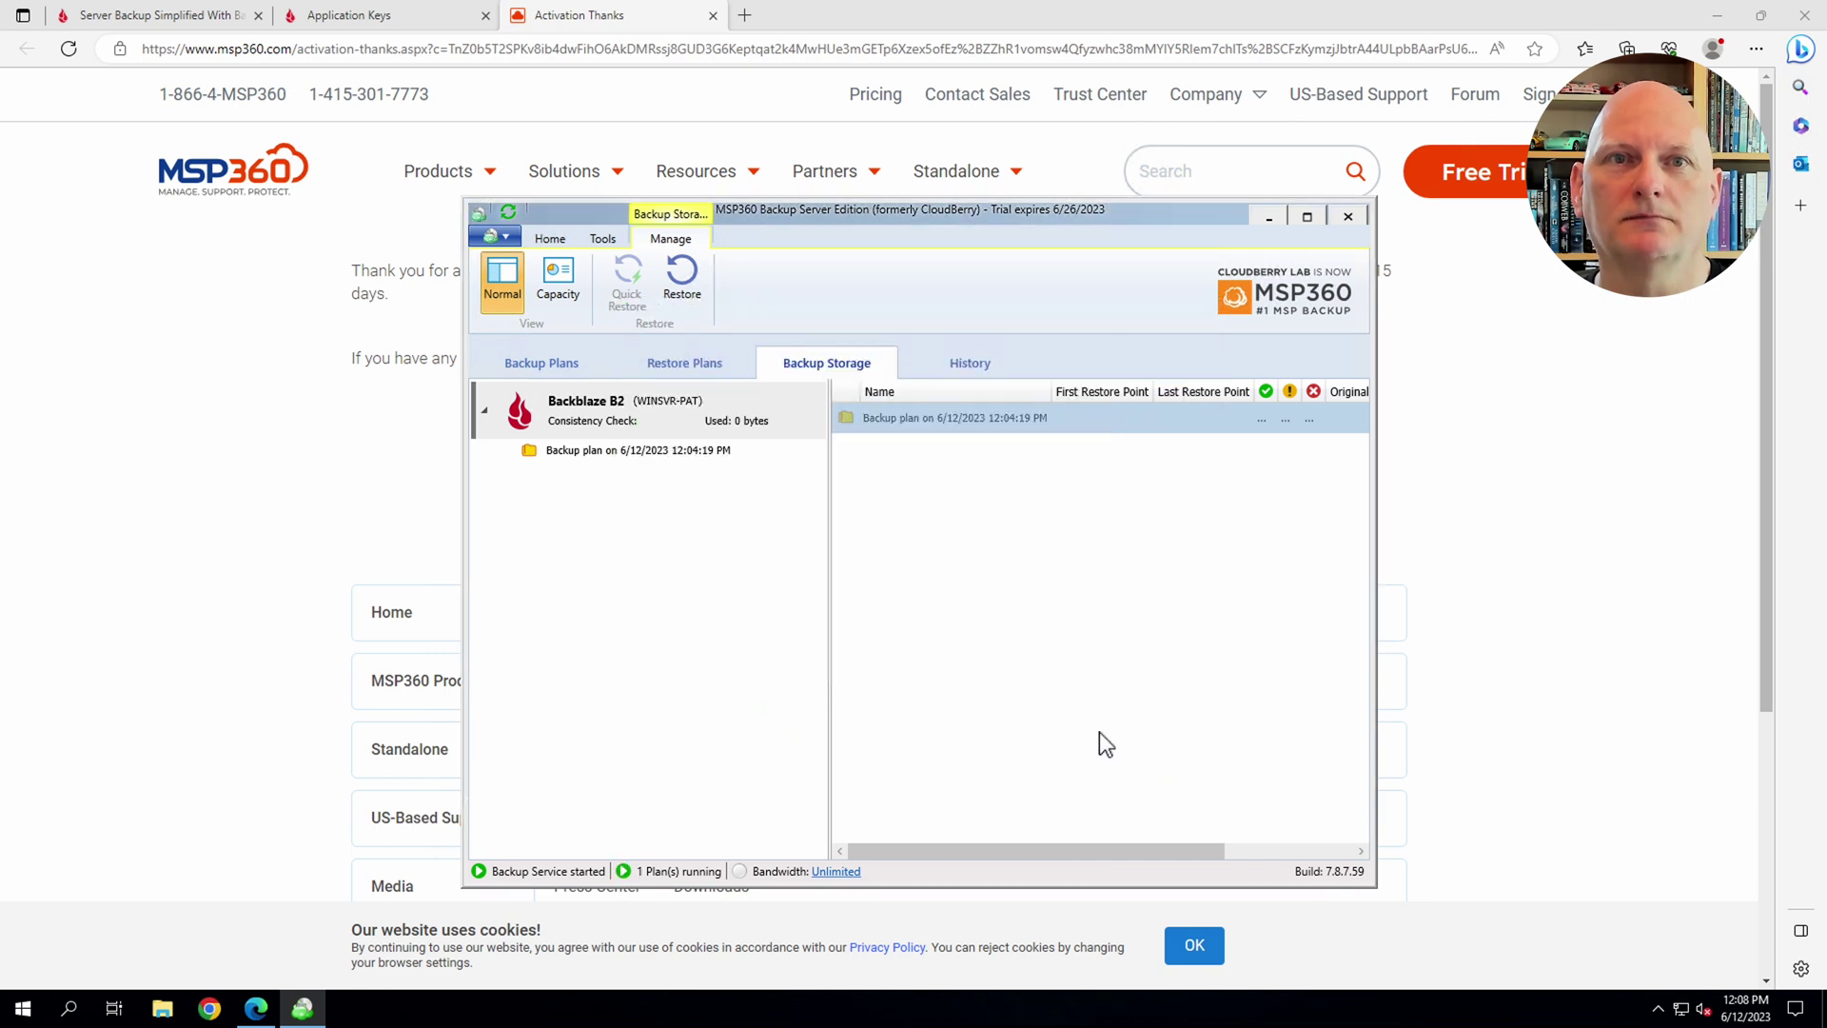
left_click(566, 359)
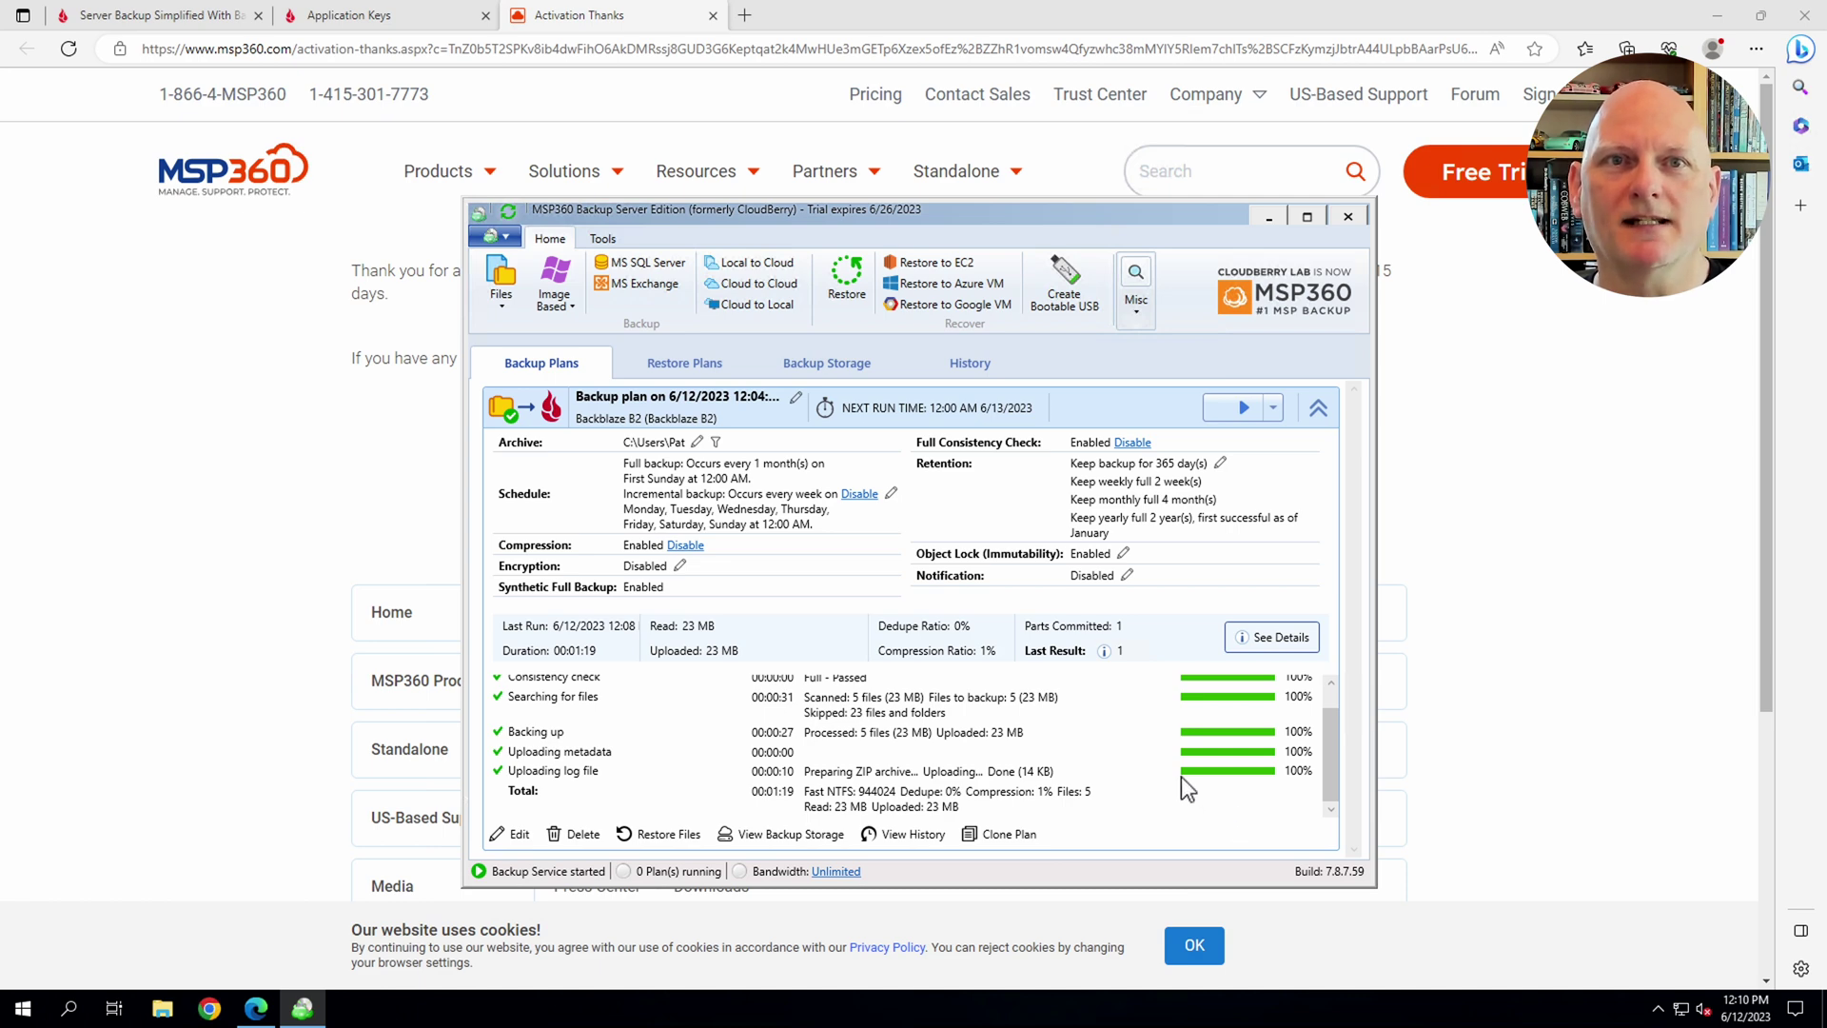
Step: In Backblaze B2, open the file listing of the backup bucket
left_click(335, 19)
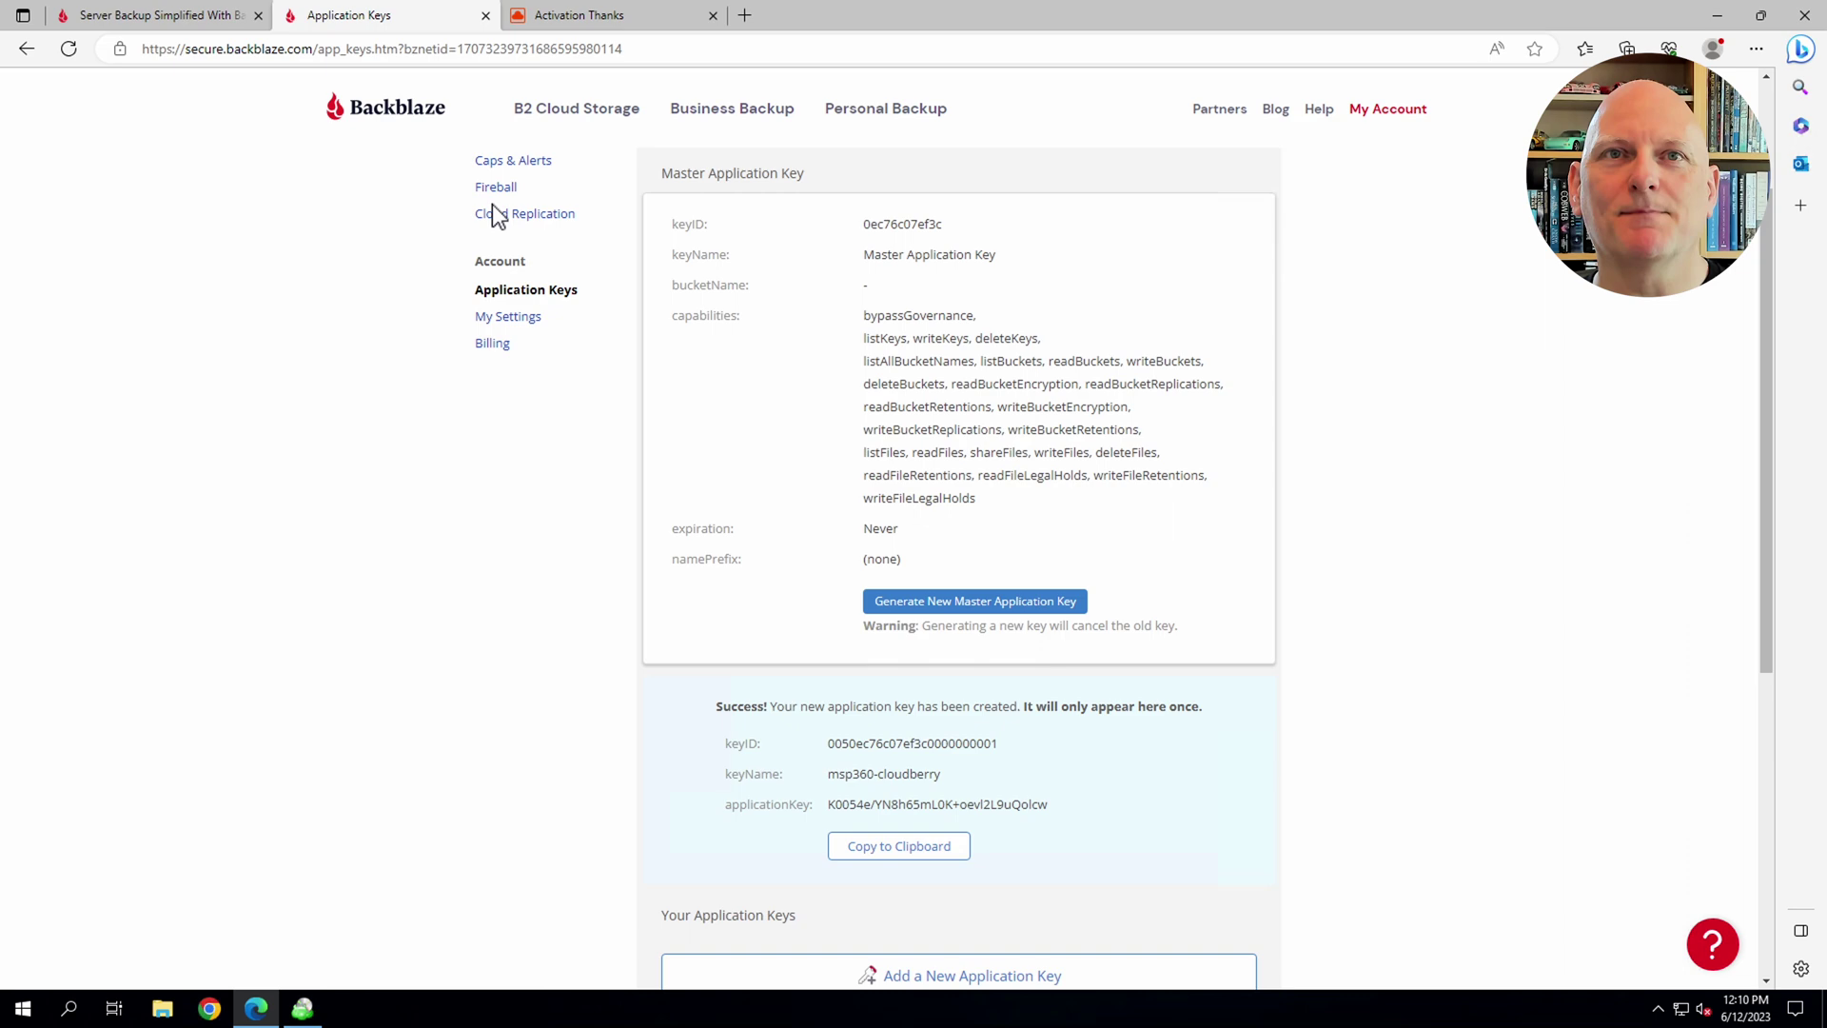
scroll(505, 247, "up", 2)
left_click(505, 253)
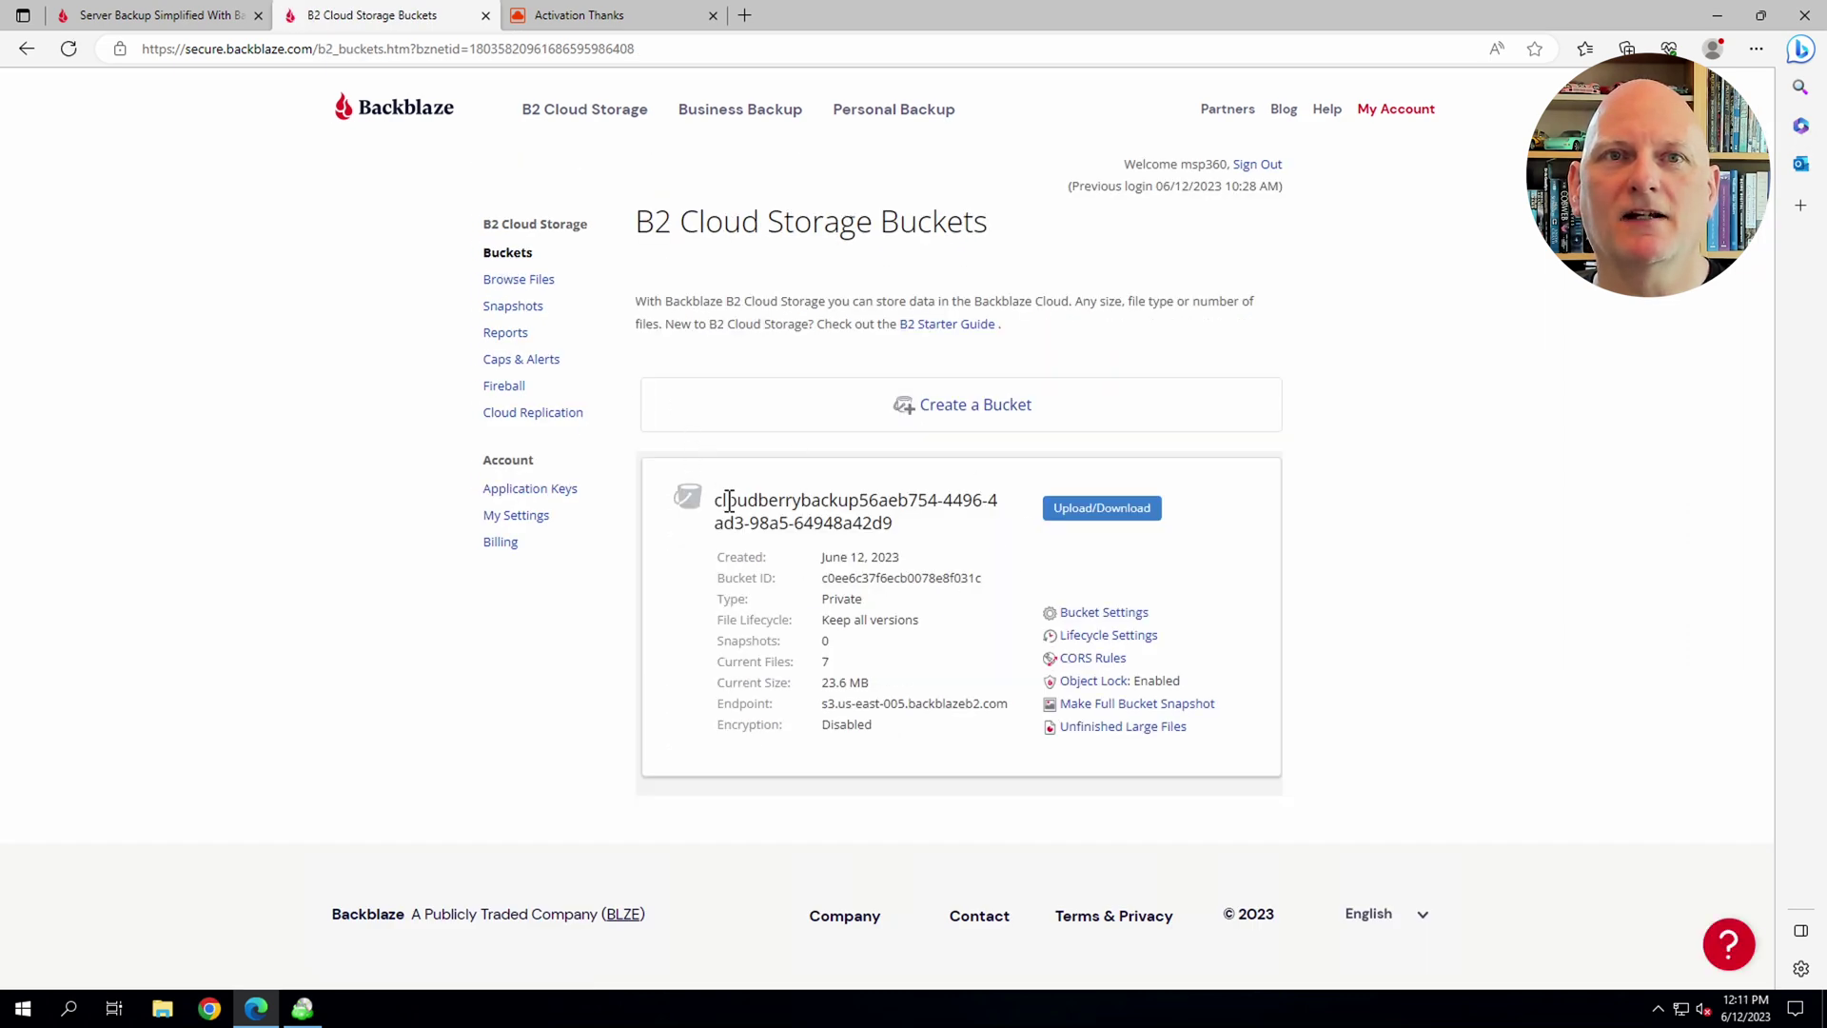
left_click(515, 284)
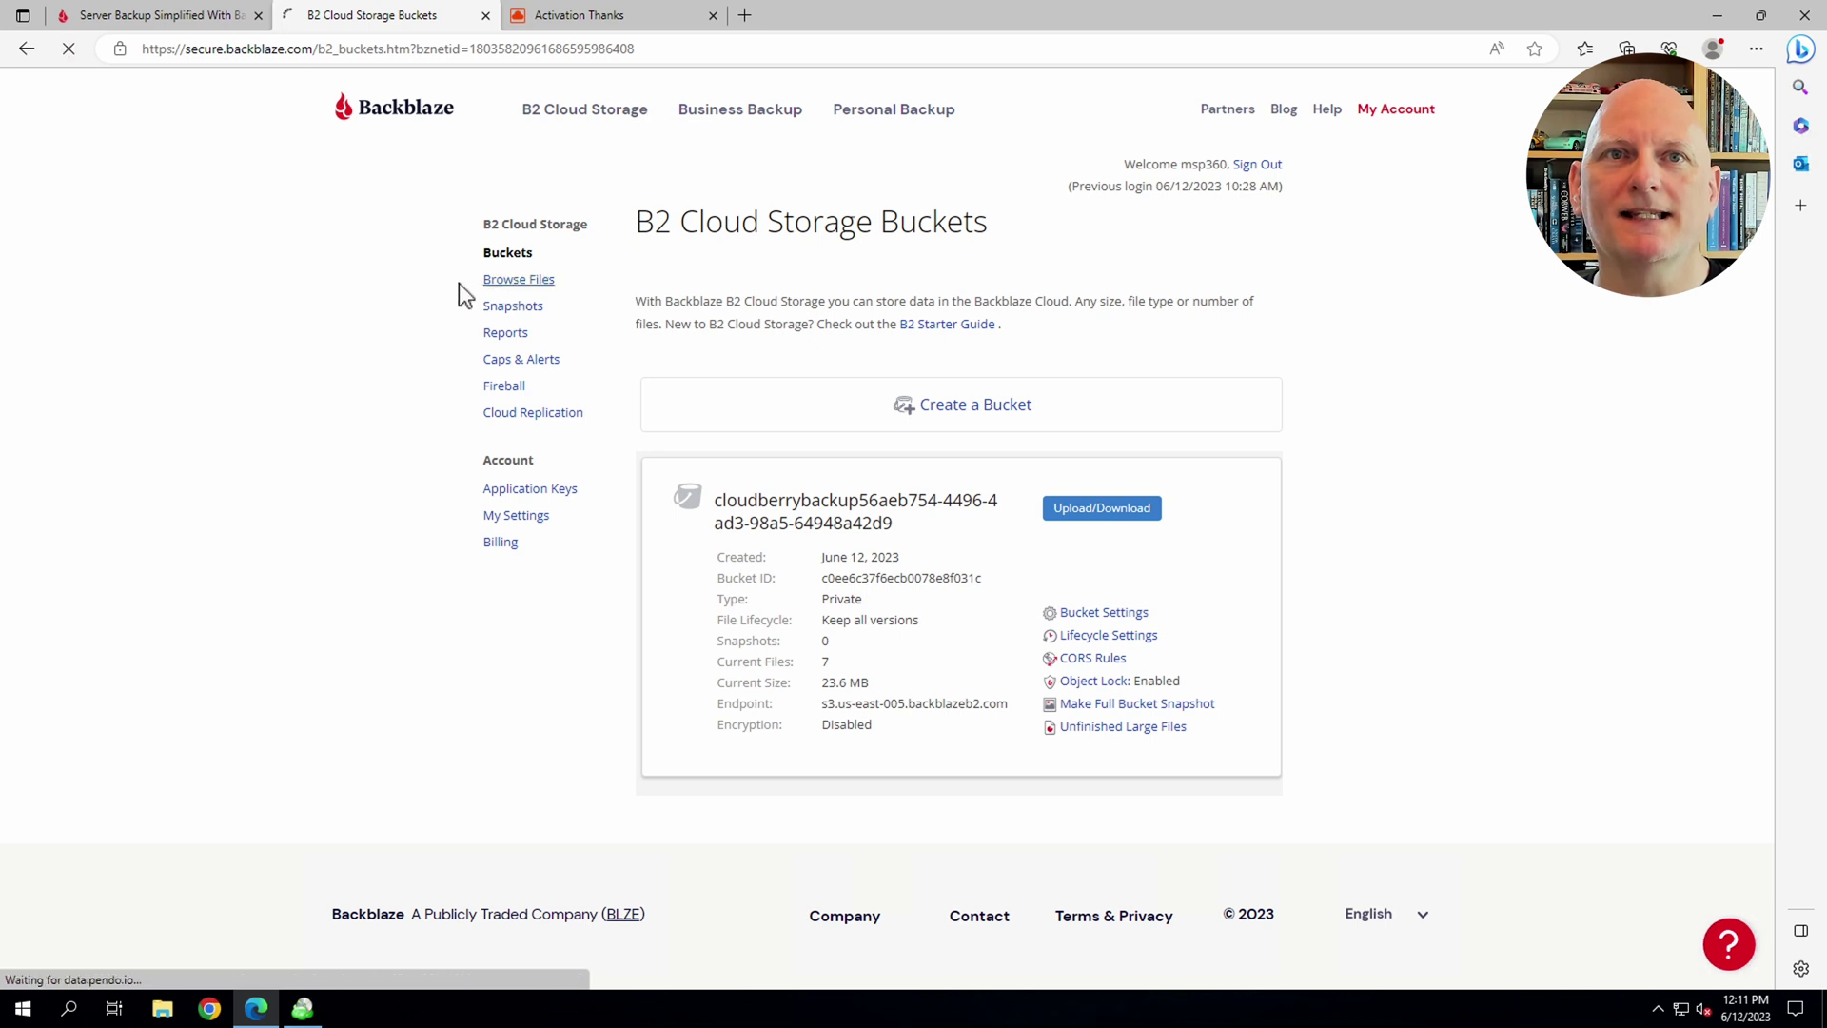
left_click(857, 345)
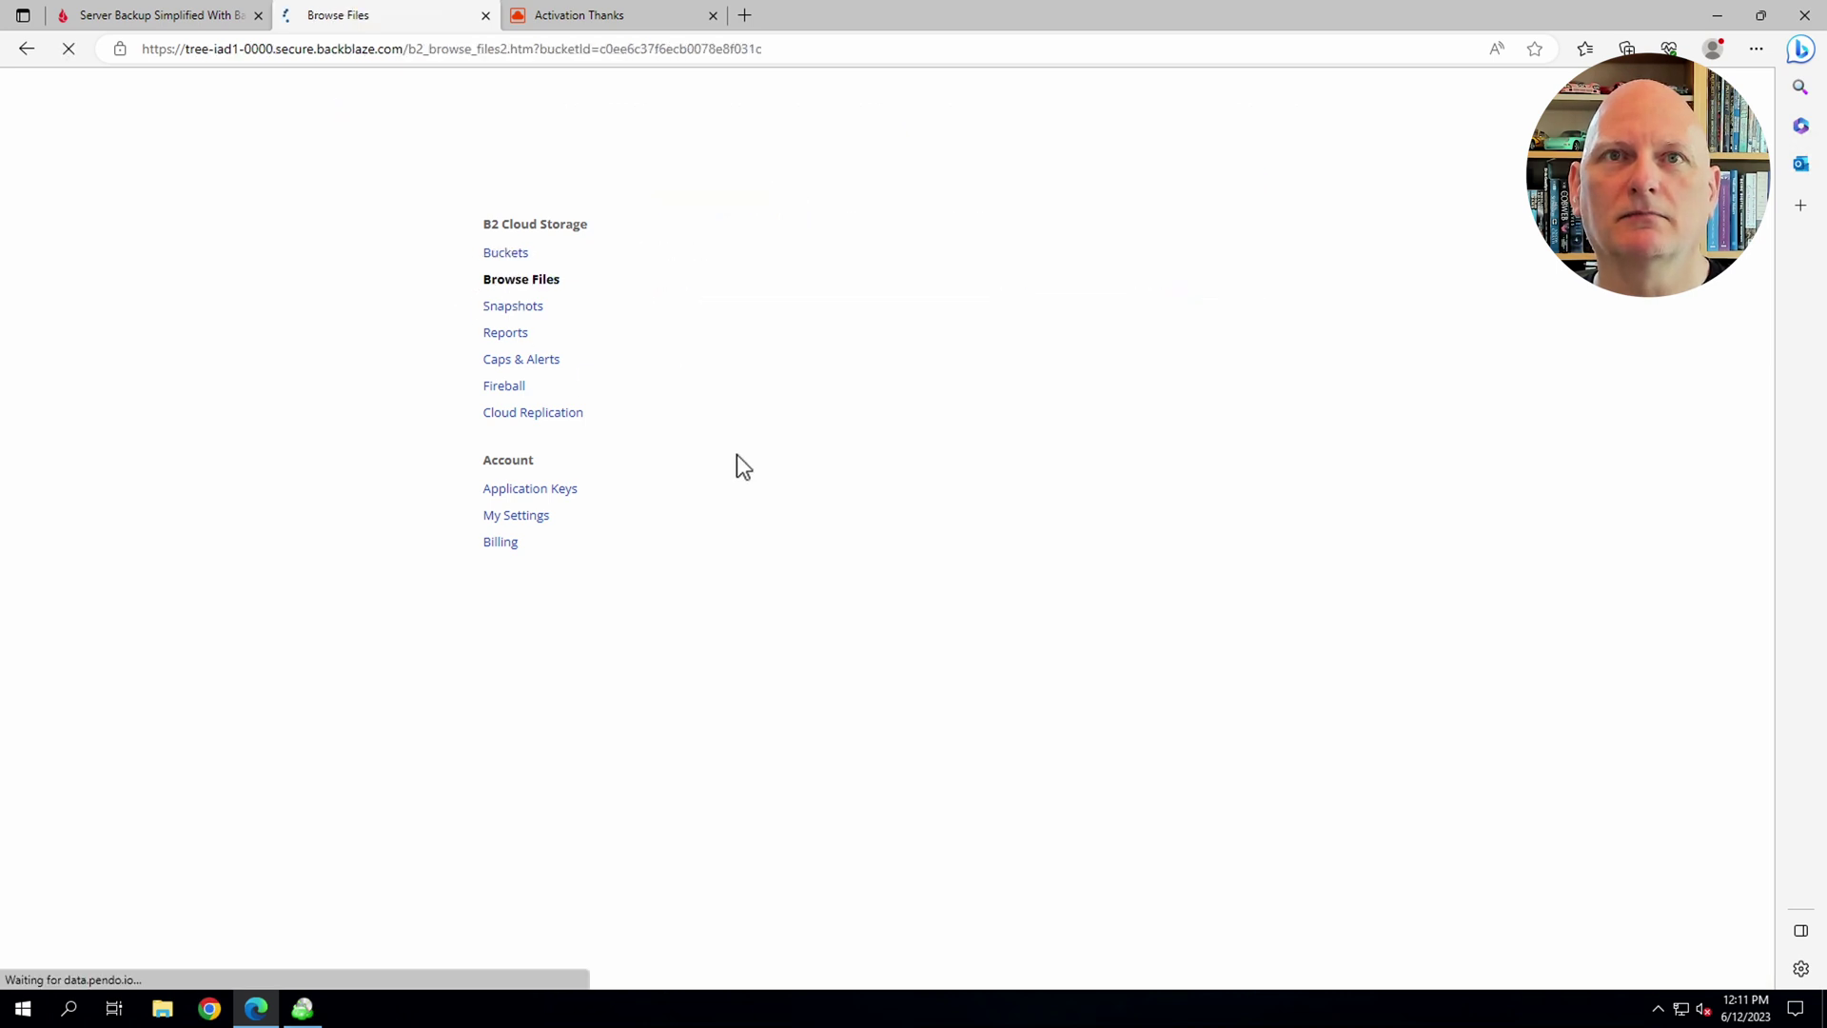
left_click(785, 447)
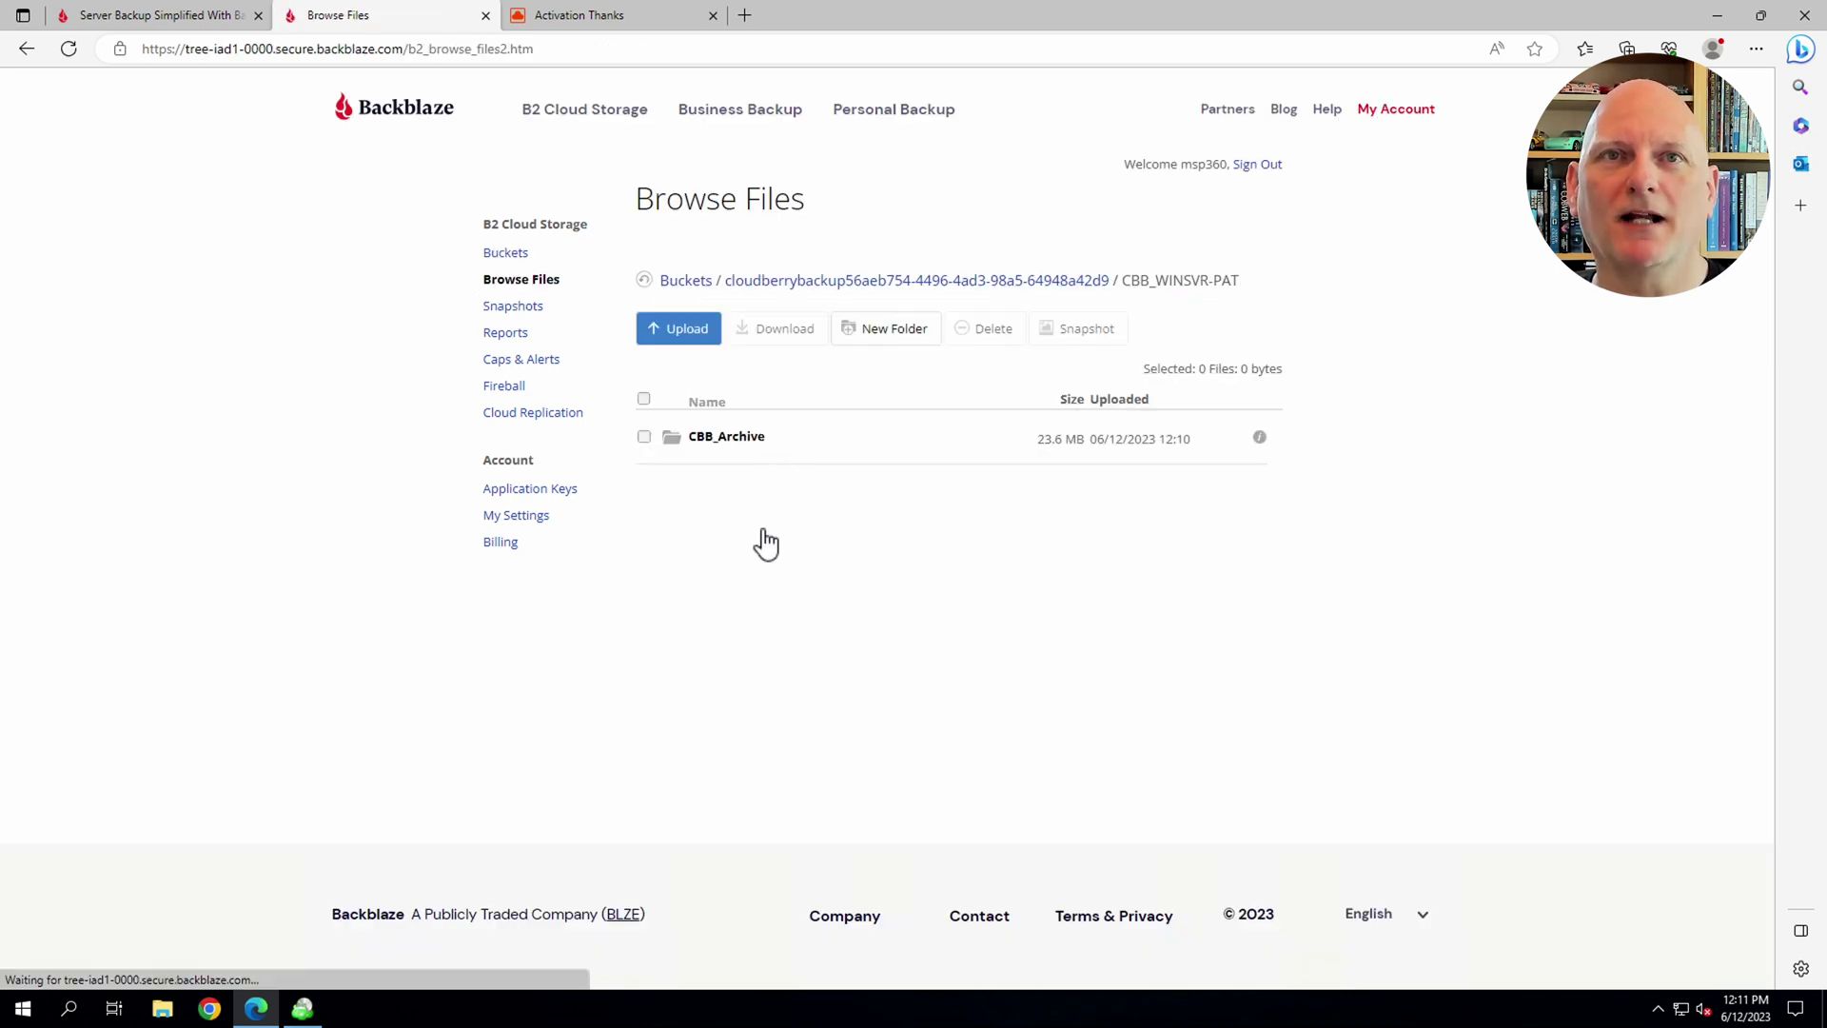
left_click(749, 443)
left_click(766, 466)
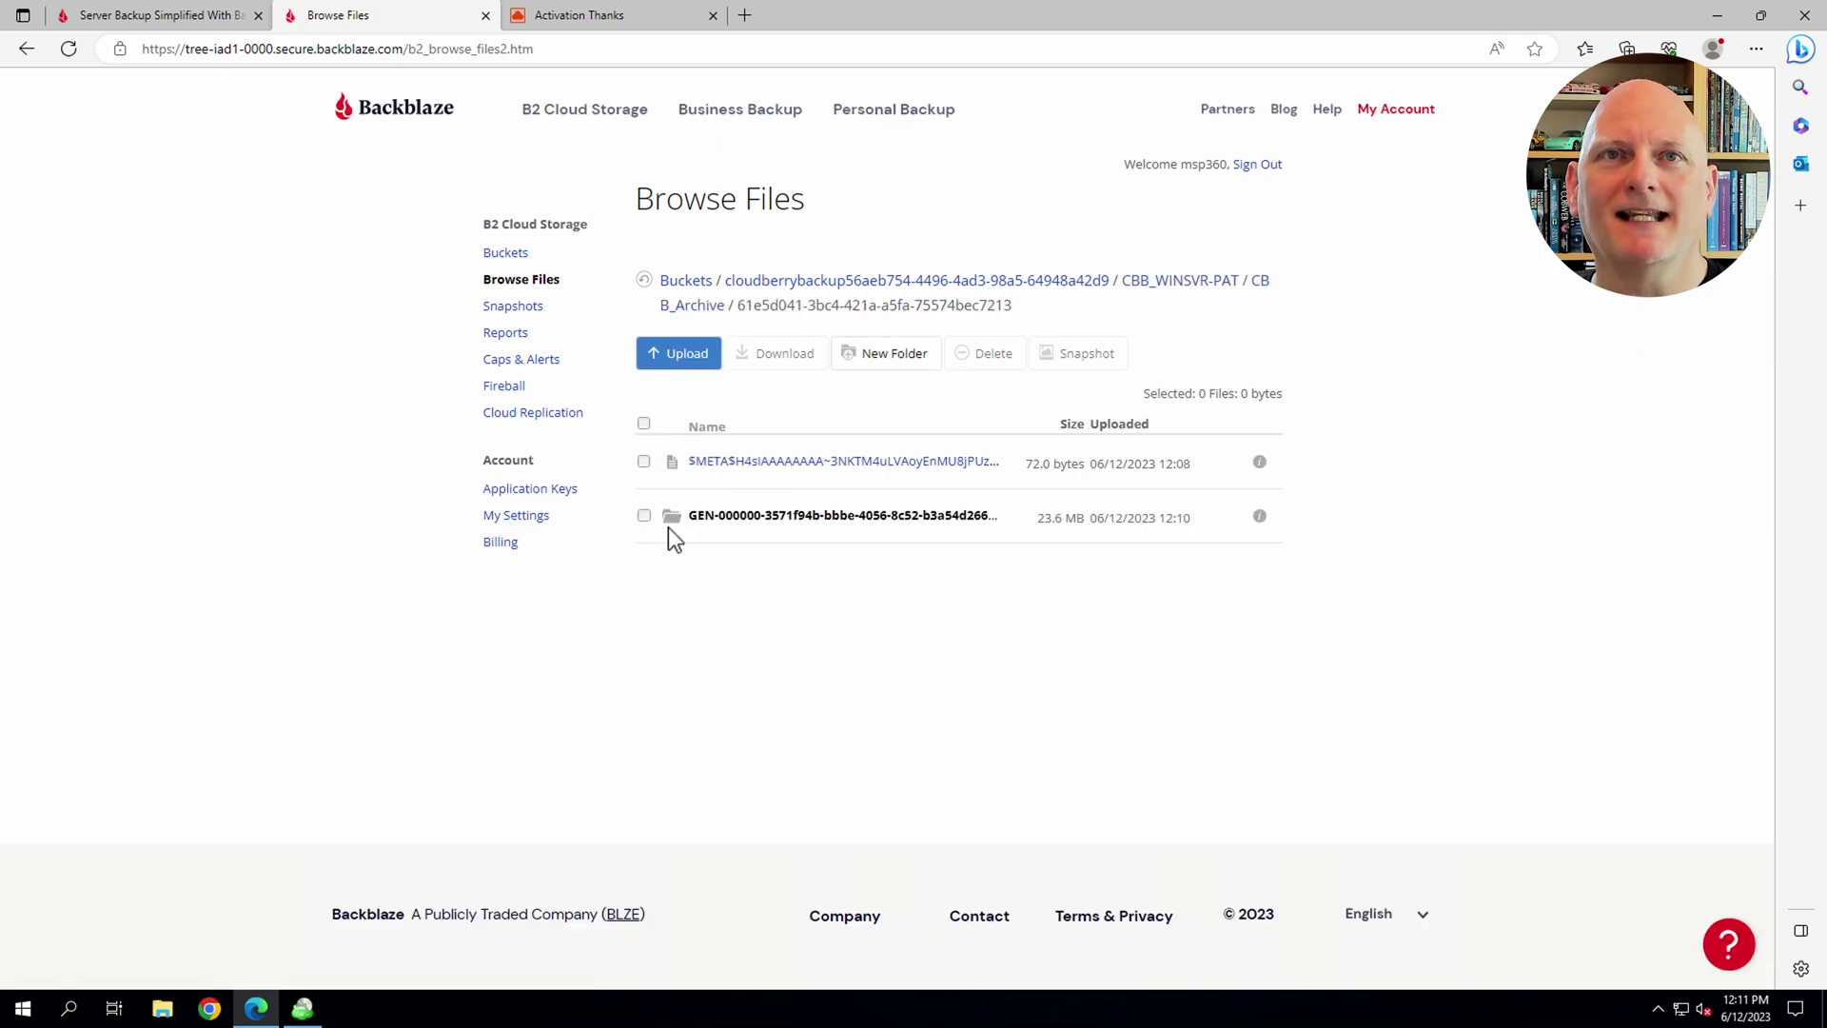
left_click(730, 518)
left_click(749, 656)
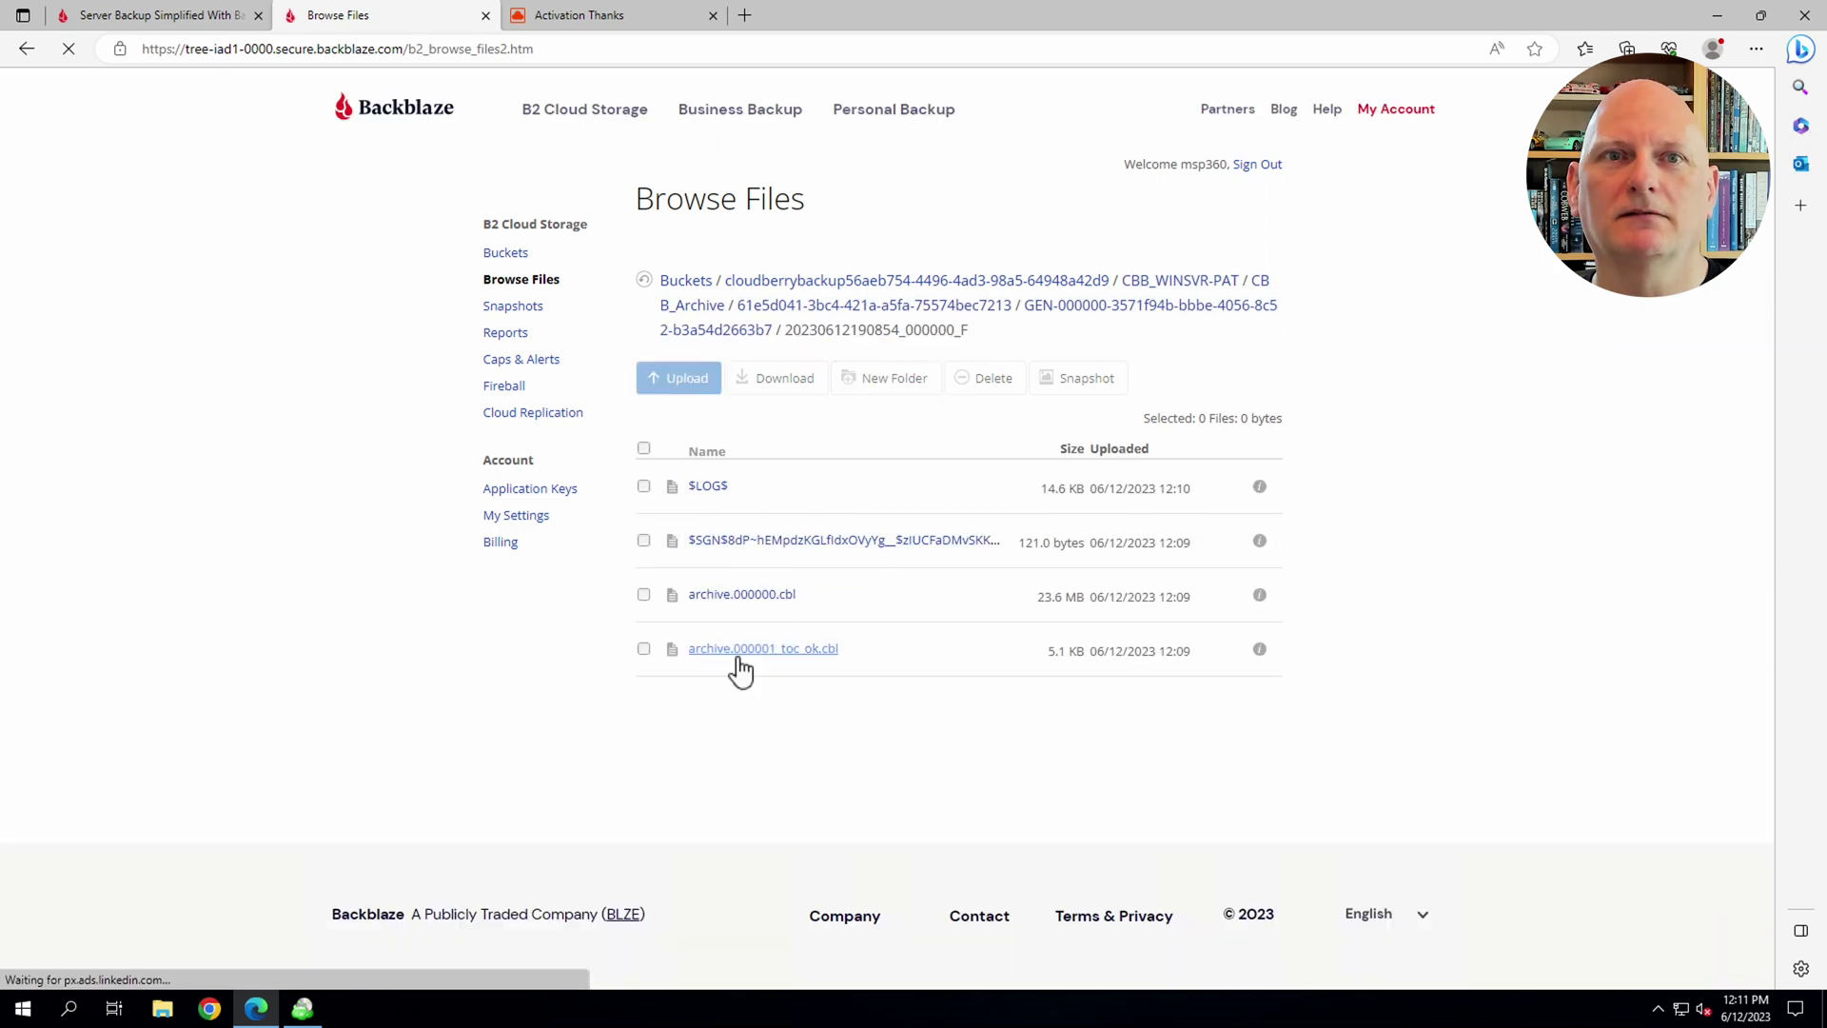
key("alt+Tab")
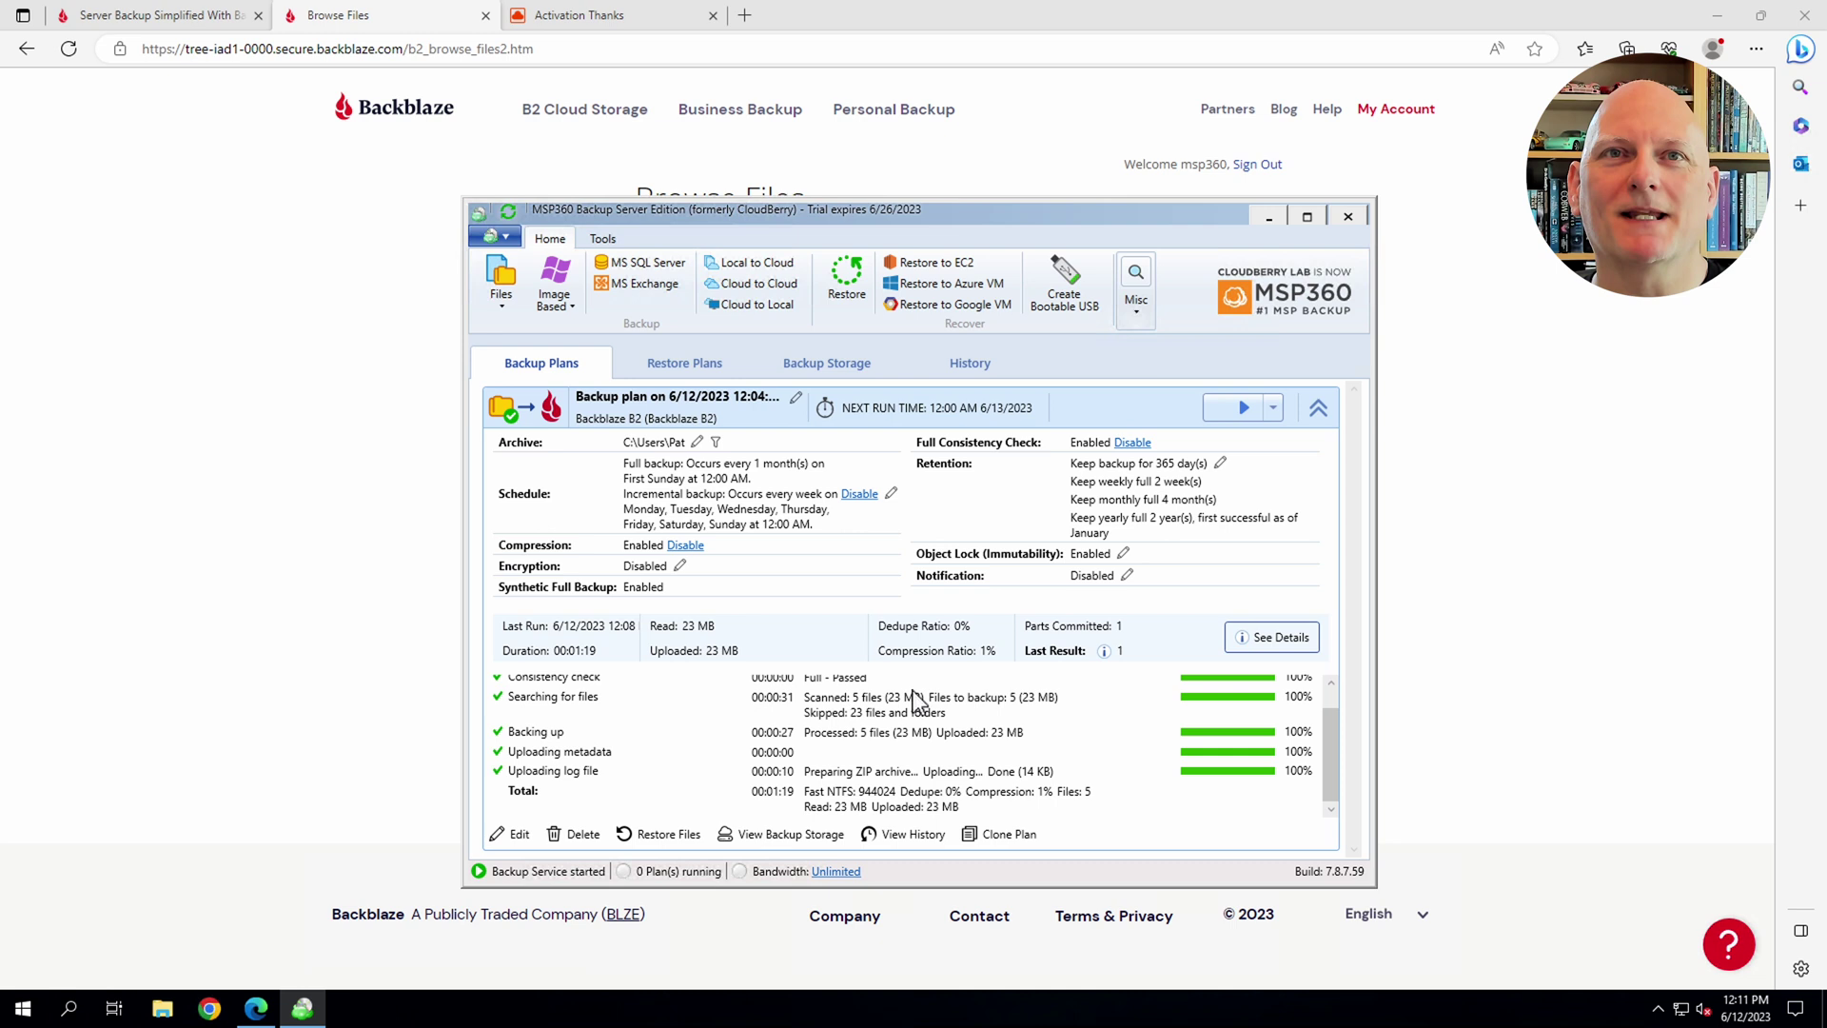
Step: In Backup Storage, open the 12:08 PM restore point to C:\Users\...\Downloads and the CloudBerryBackup_v7.8.7 file, then return to Backblaze
left_click(827, 363)
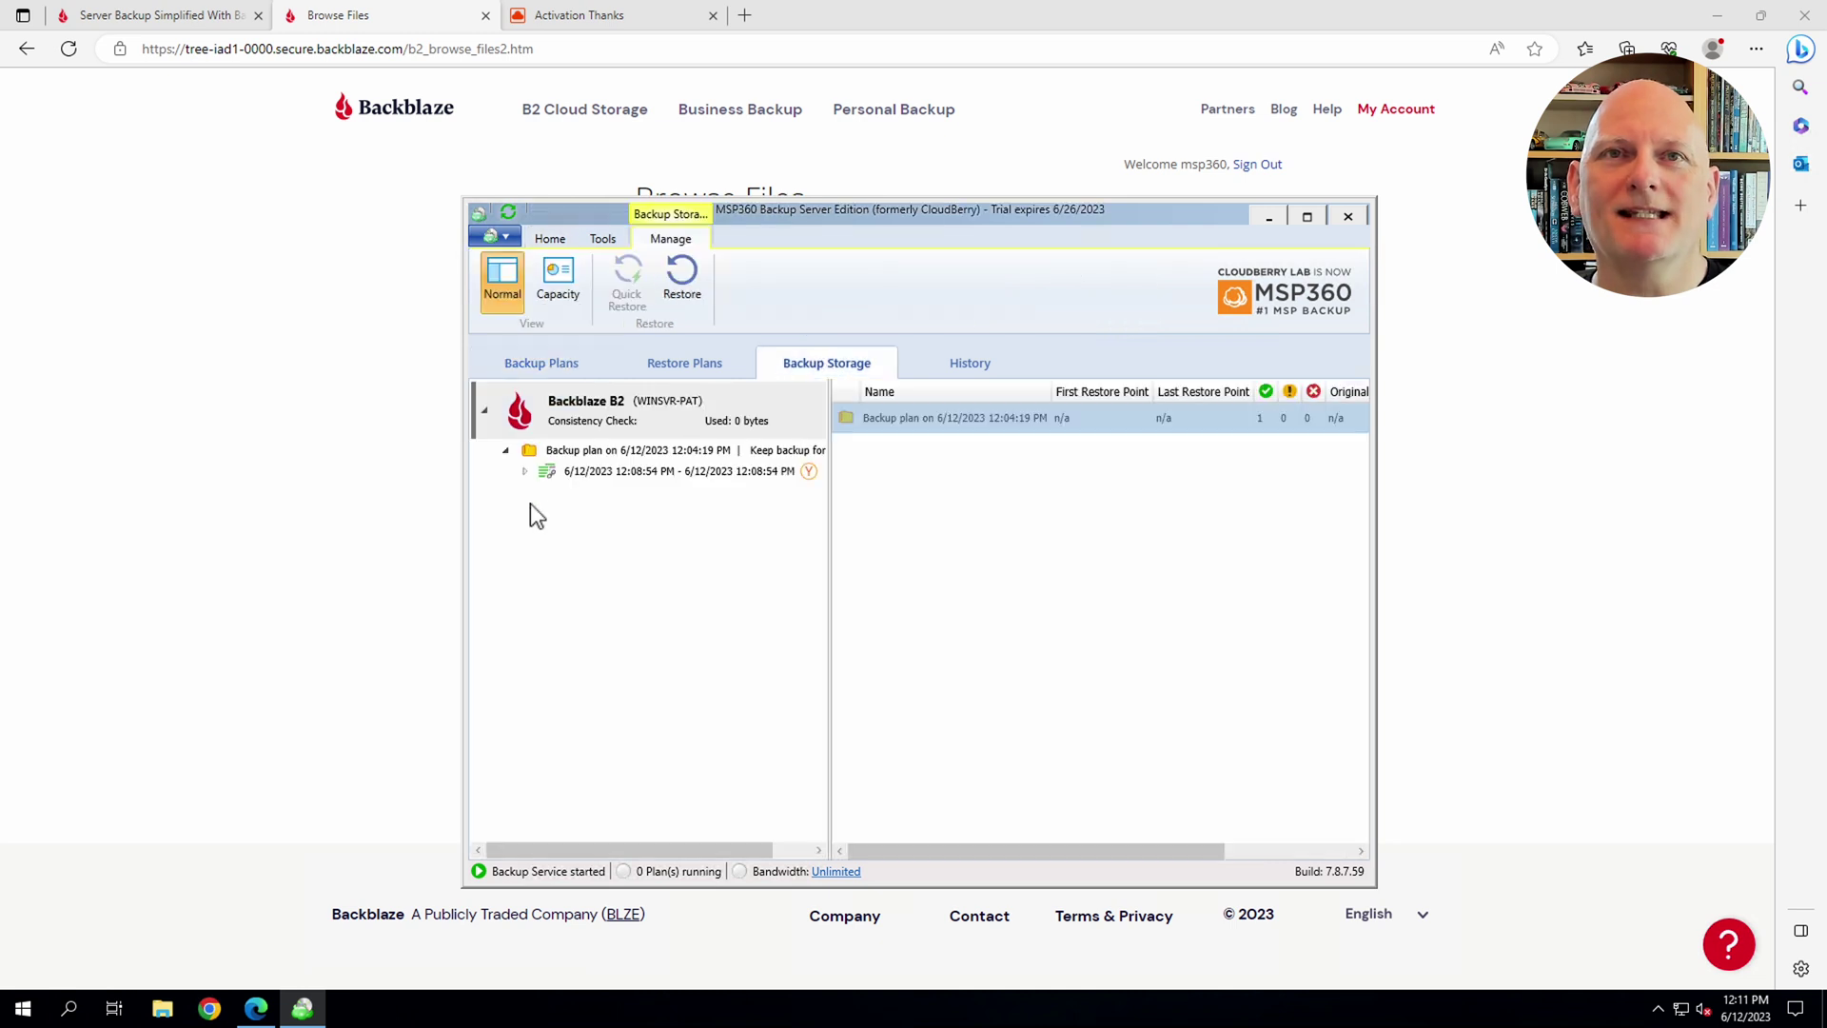
left_click(824, 495)
left_click(864, 435)
left_click(883, 456)
left_click(900, 478)
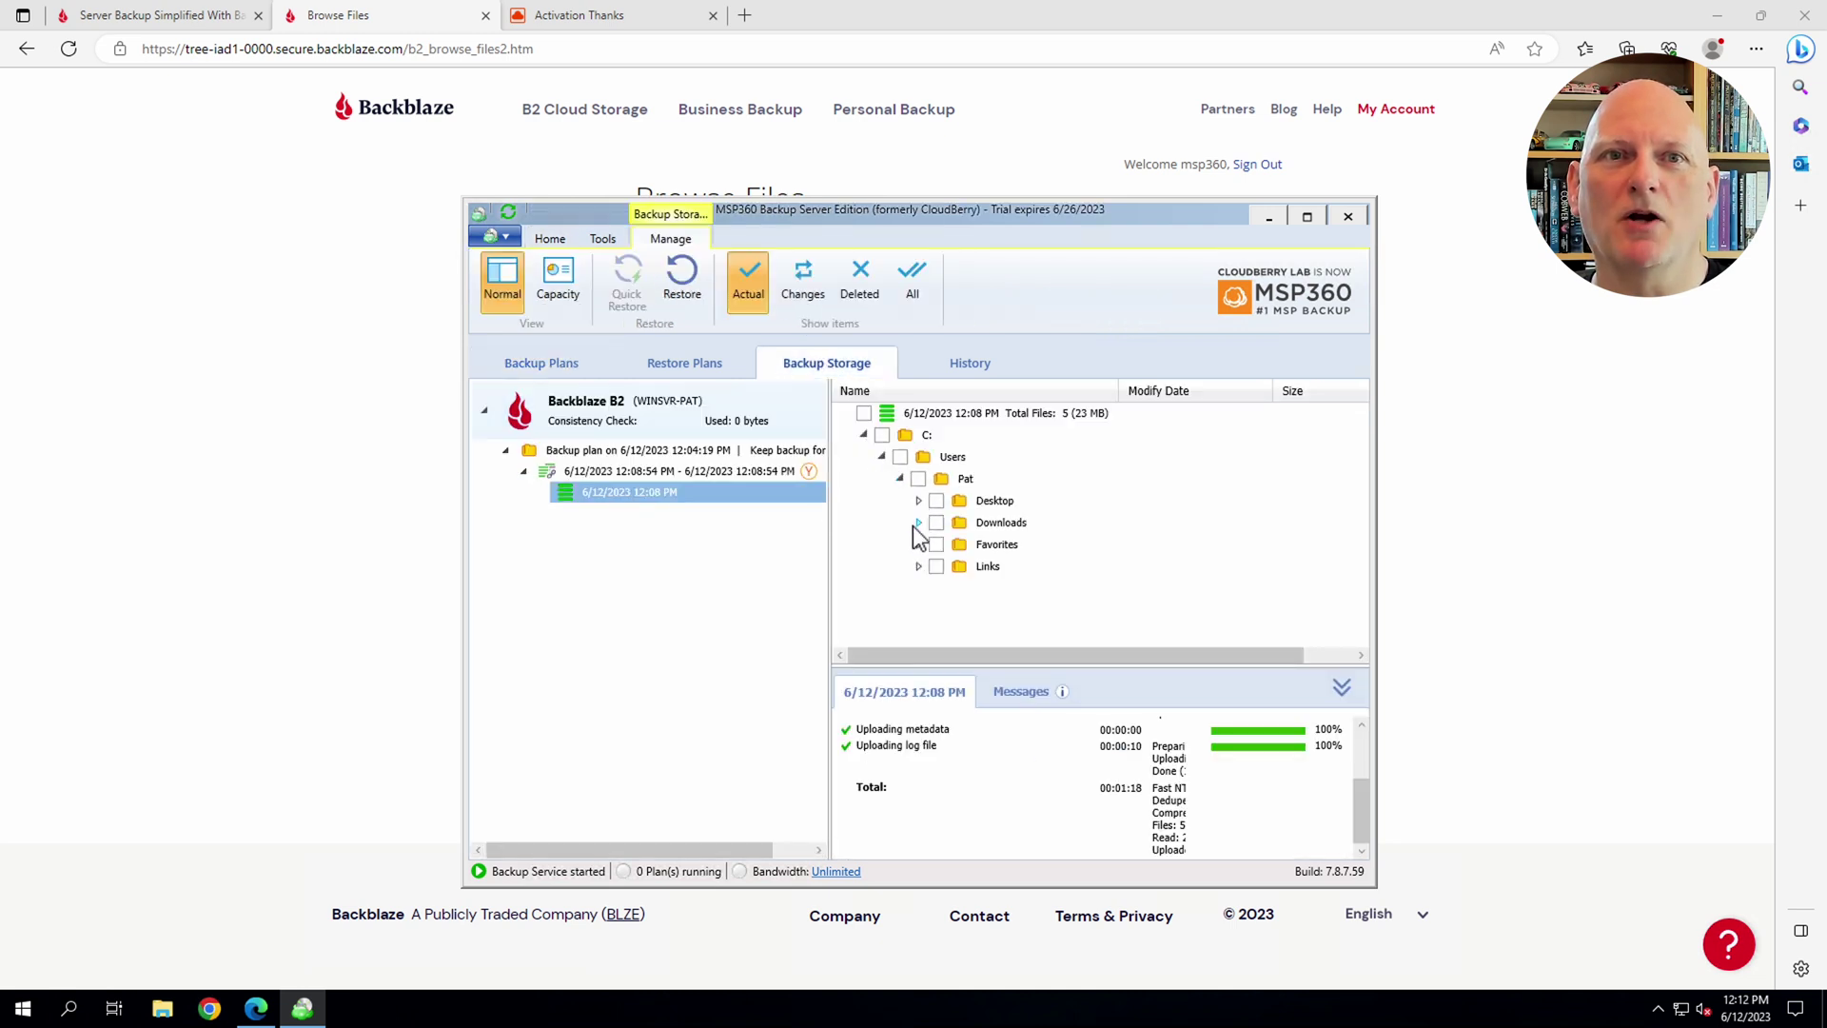
left_click(919, 522)
left_click(1043, 545)
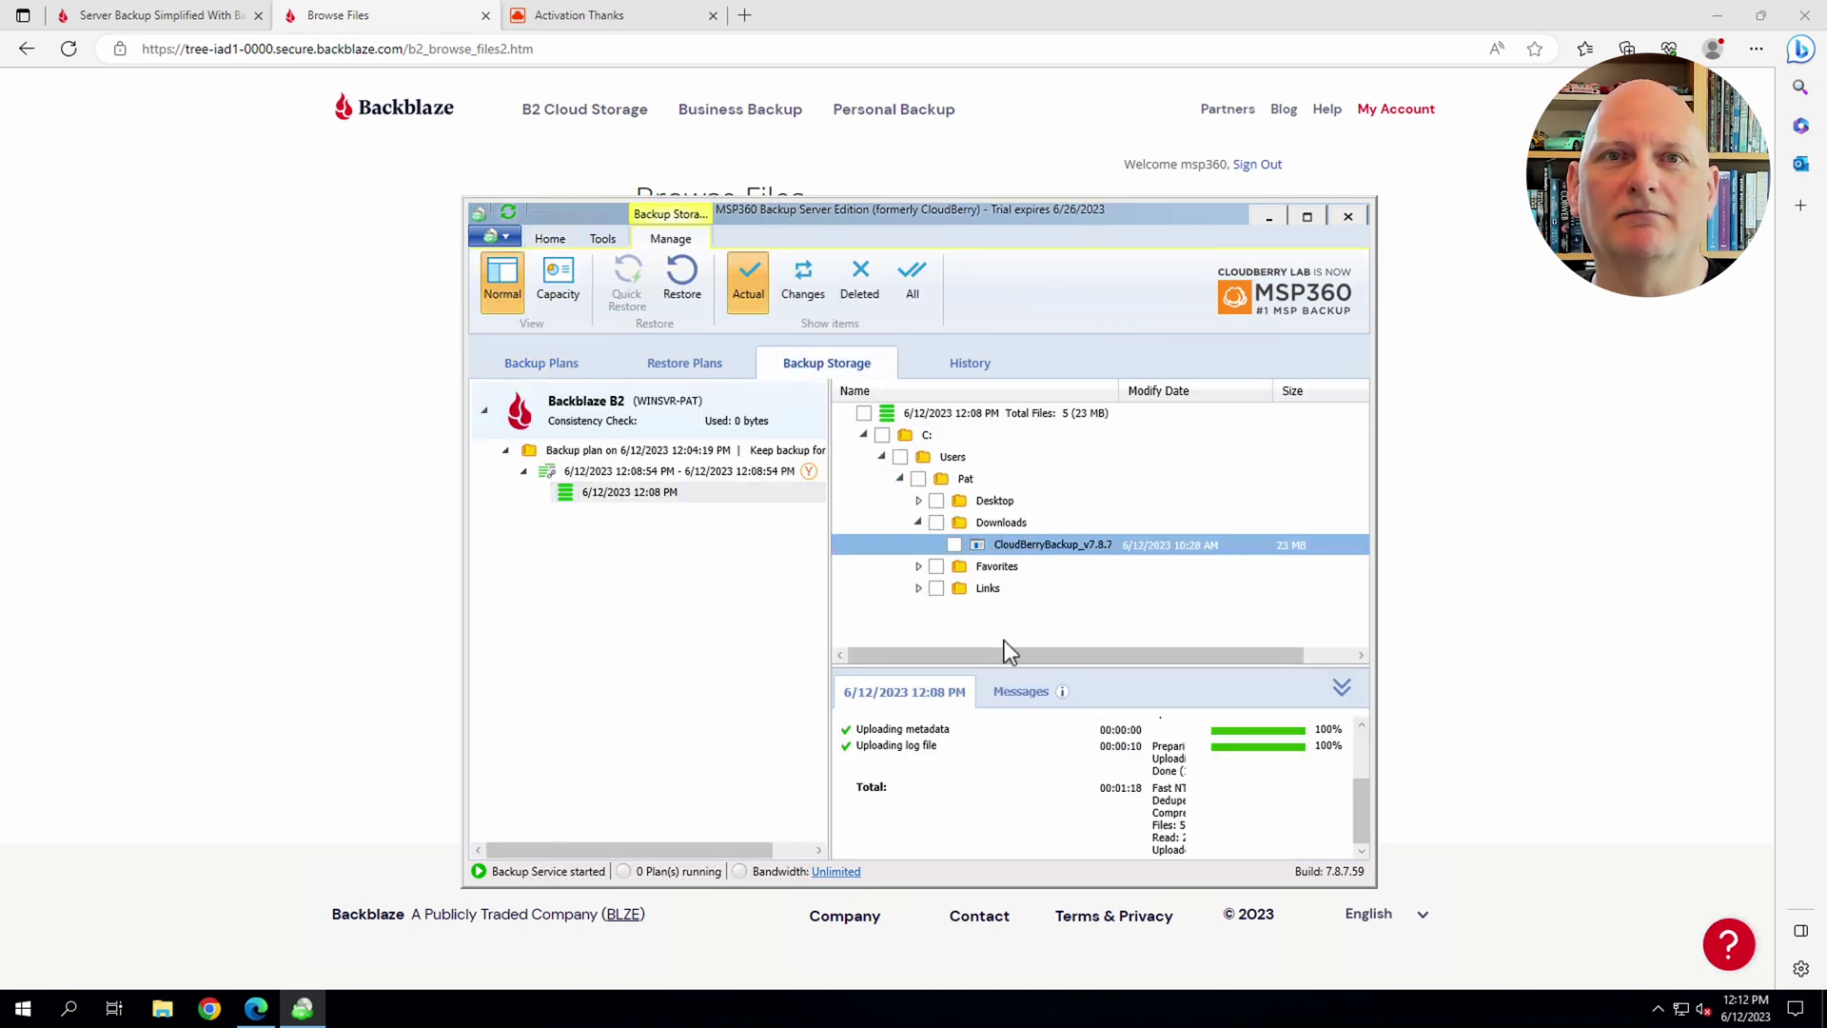
left_click(354, 314)
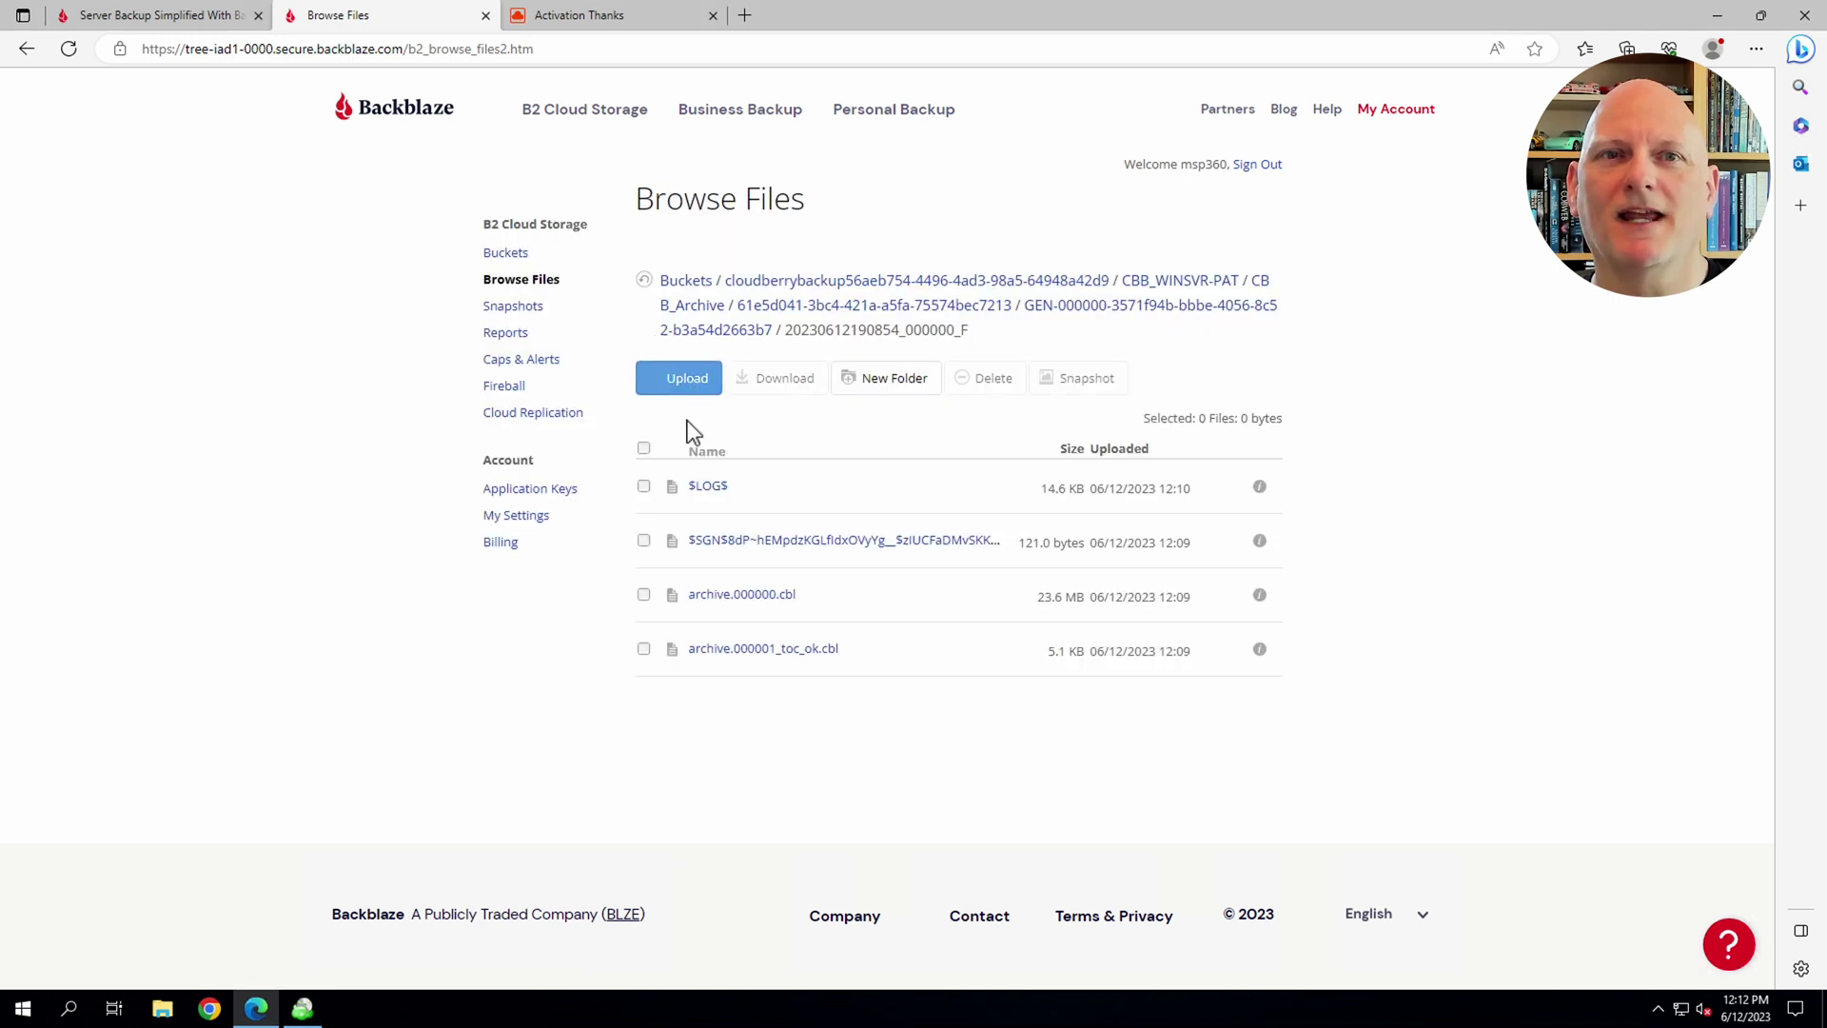
Step: Select all four backup files and confirm deleting them; Backblaze reports them locked
left_click(643, 449)
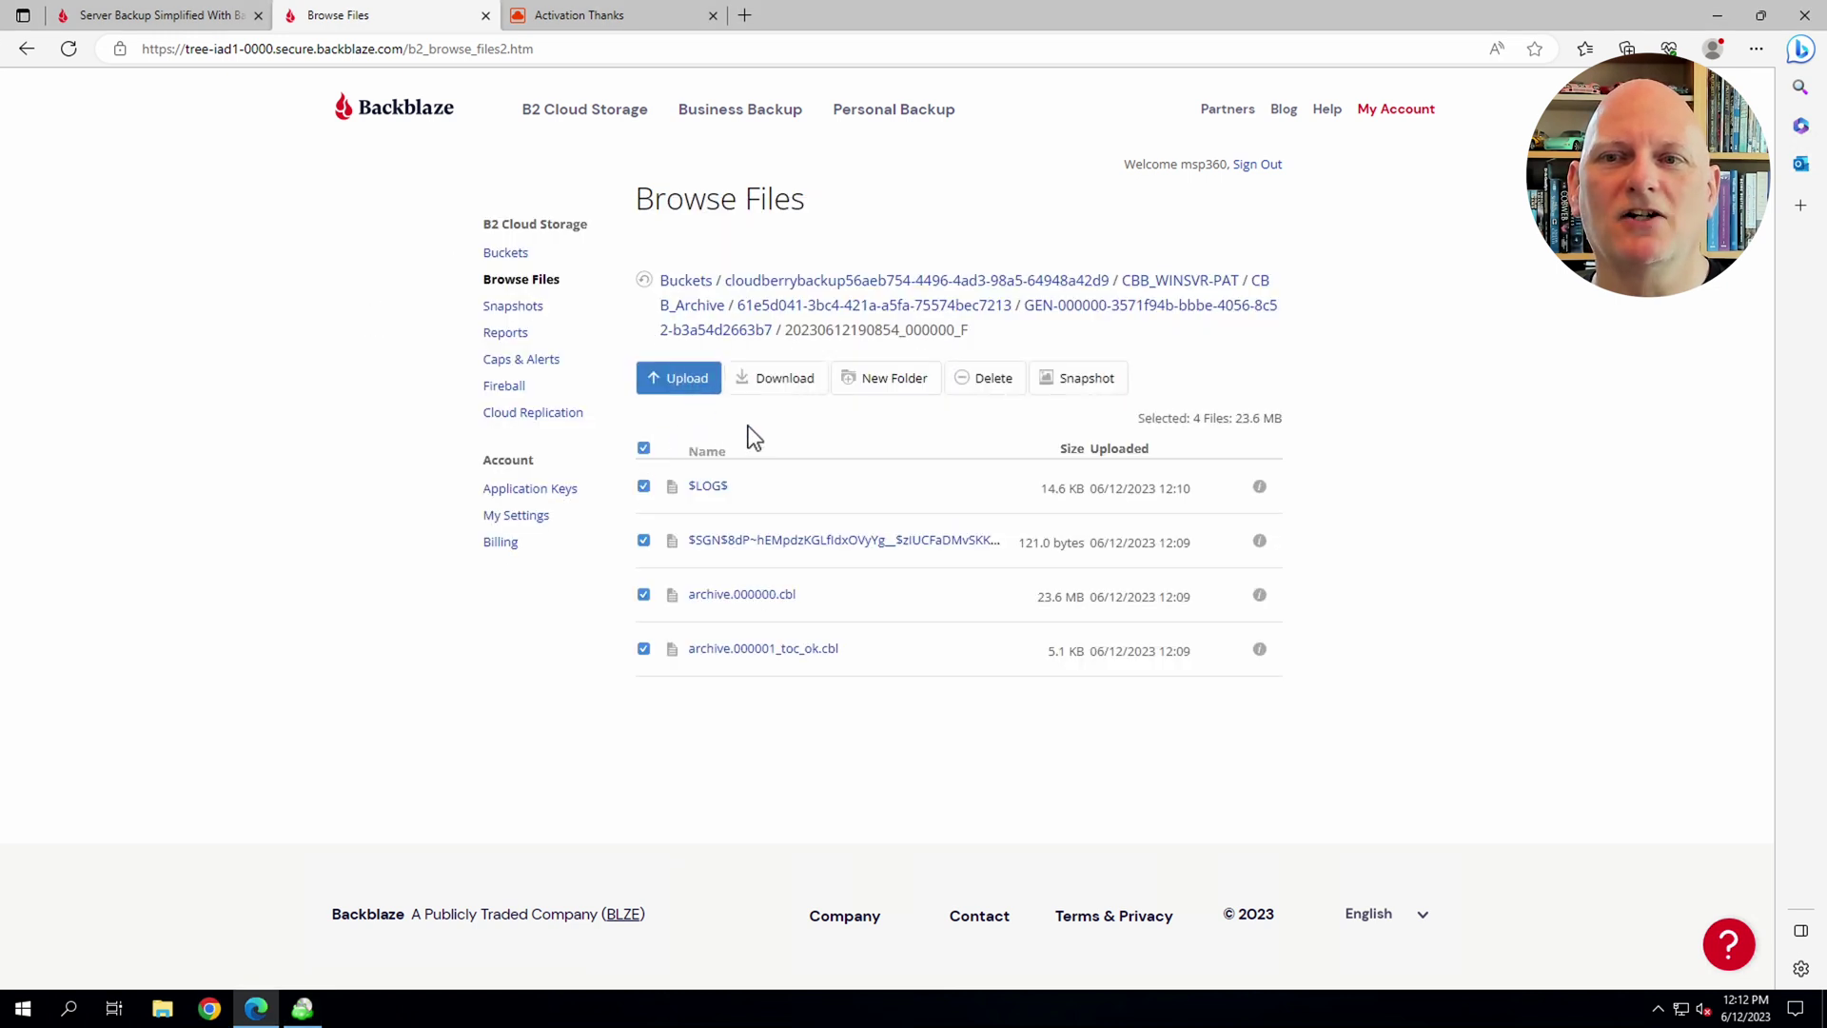
left_click(983, 384)
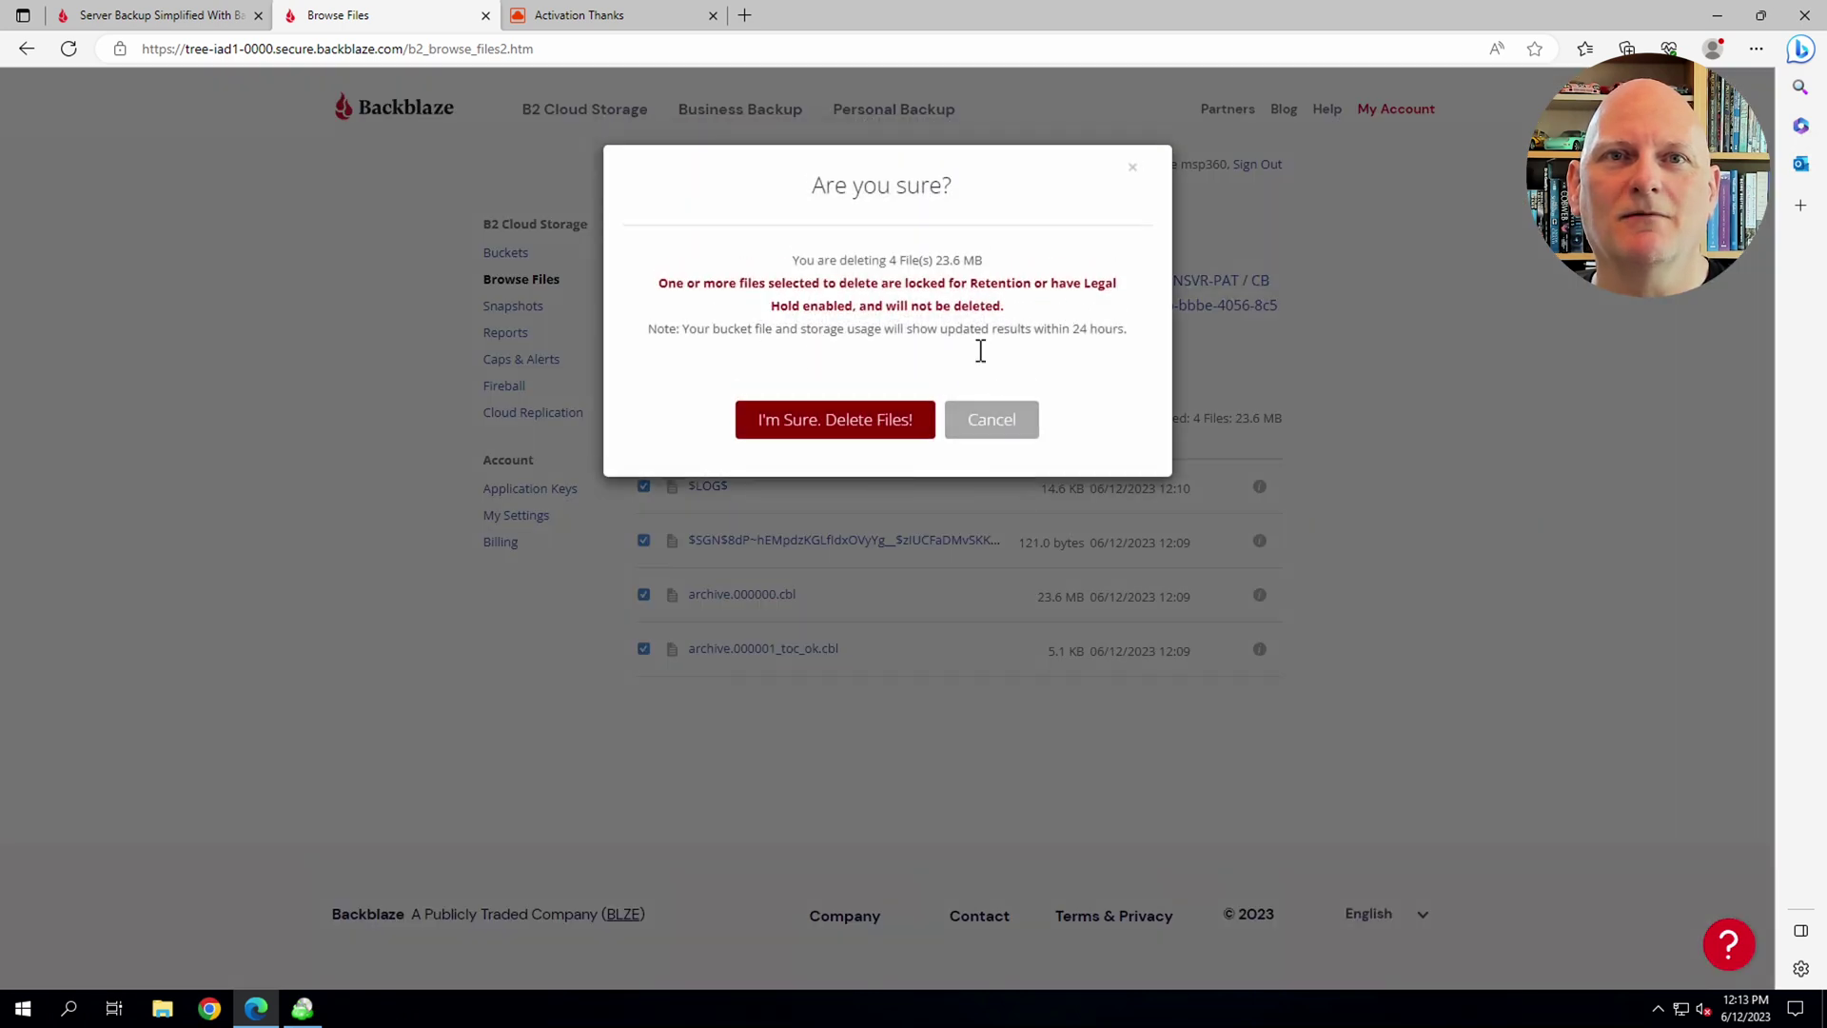
left_click(906, 424)
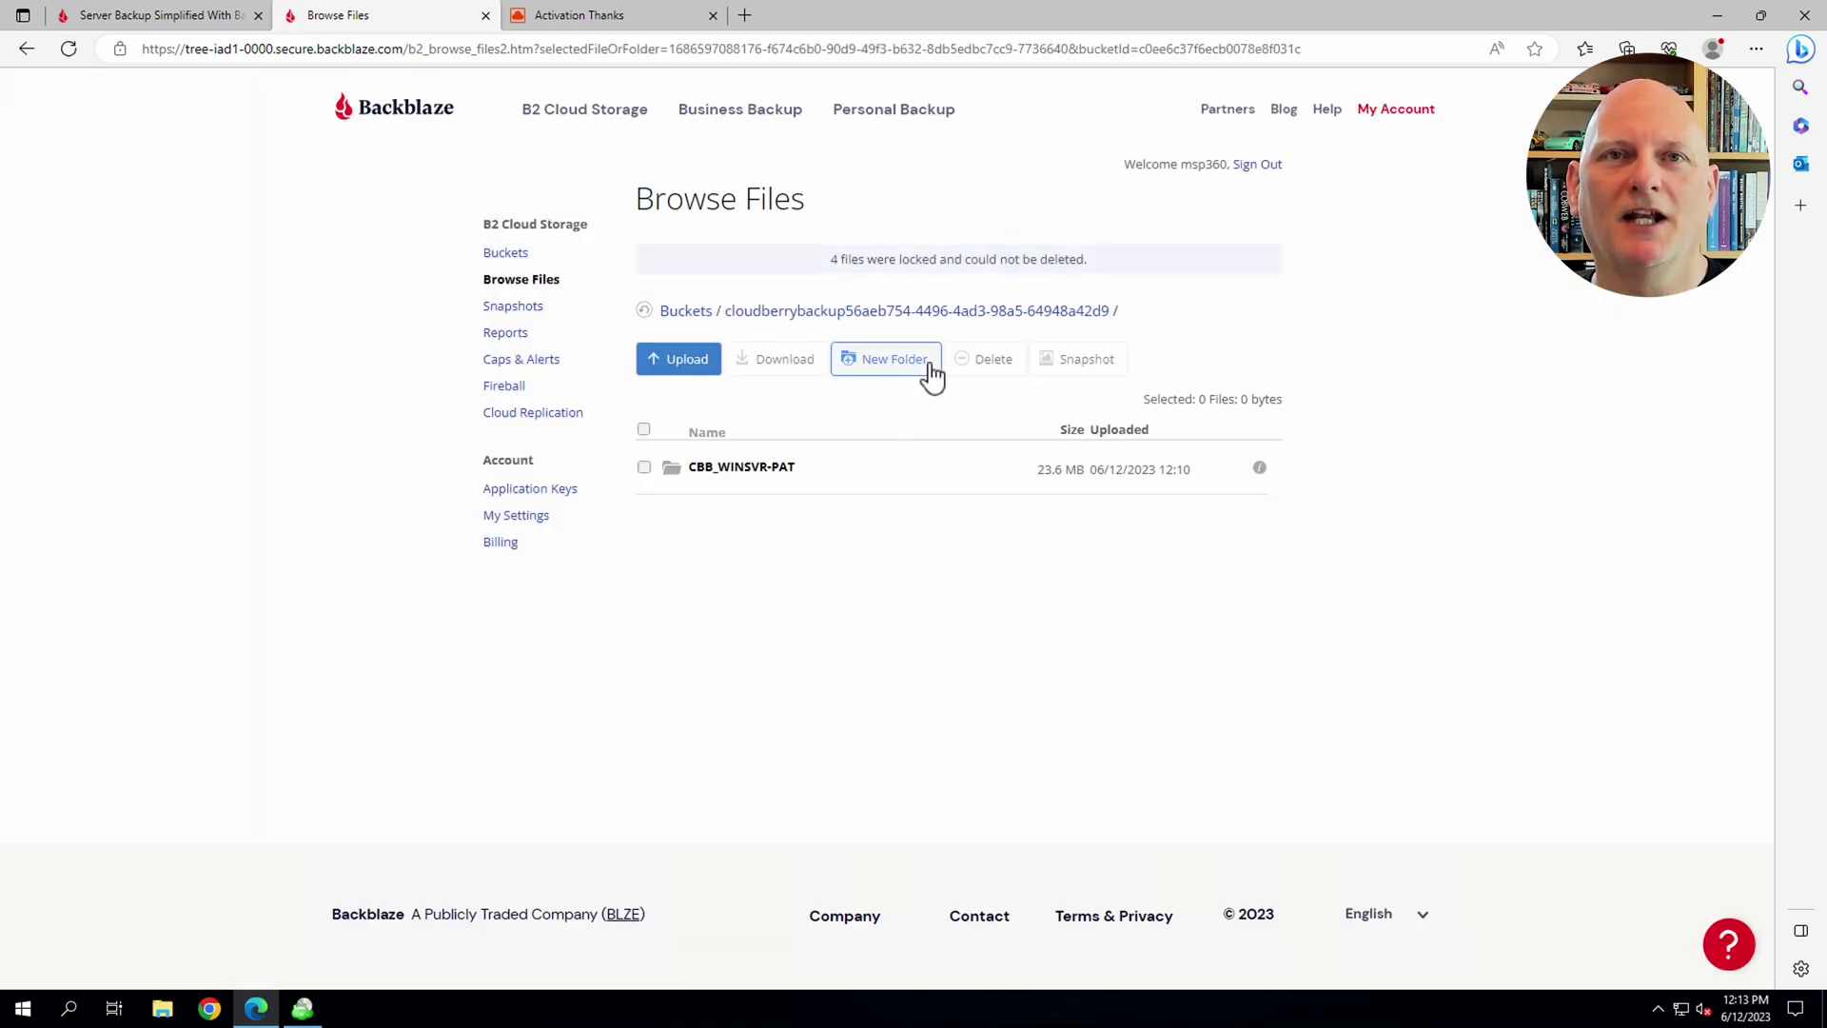
left_click(744, 469)
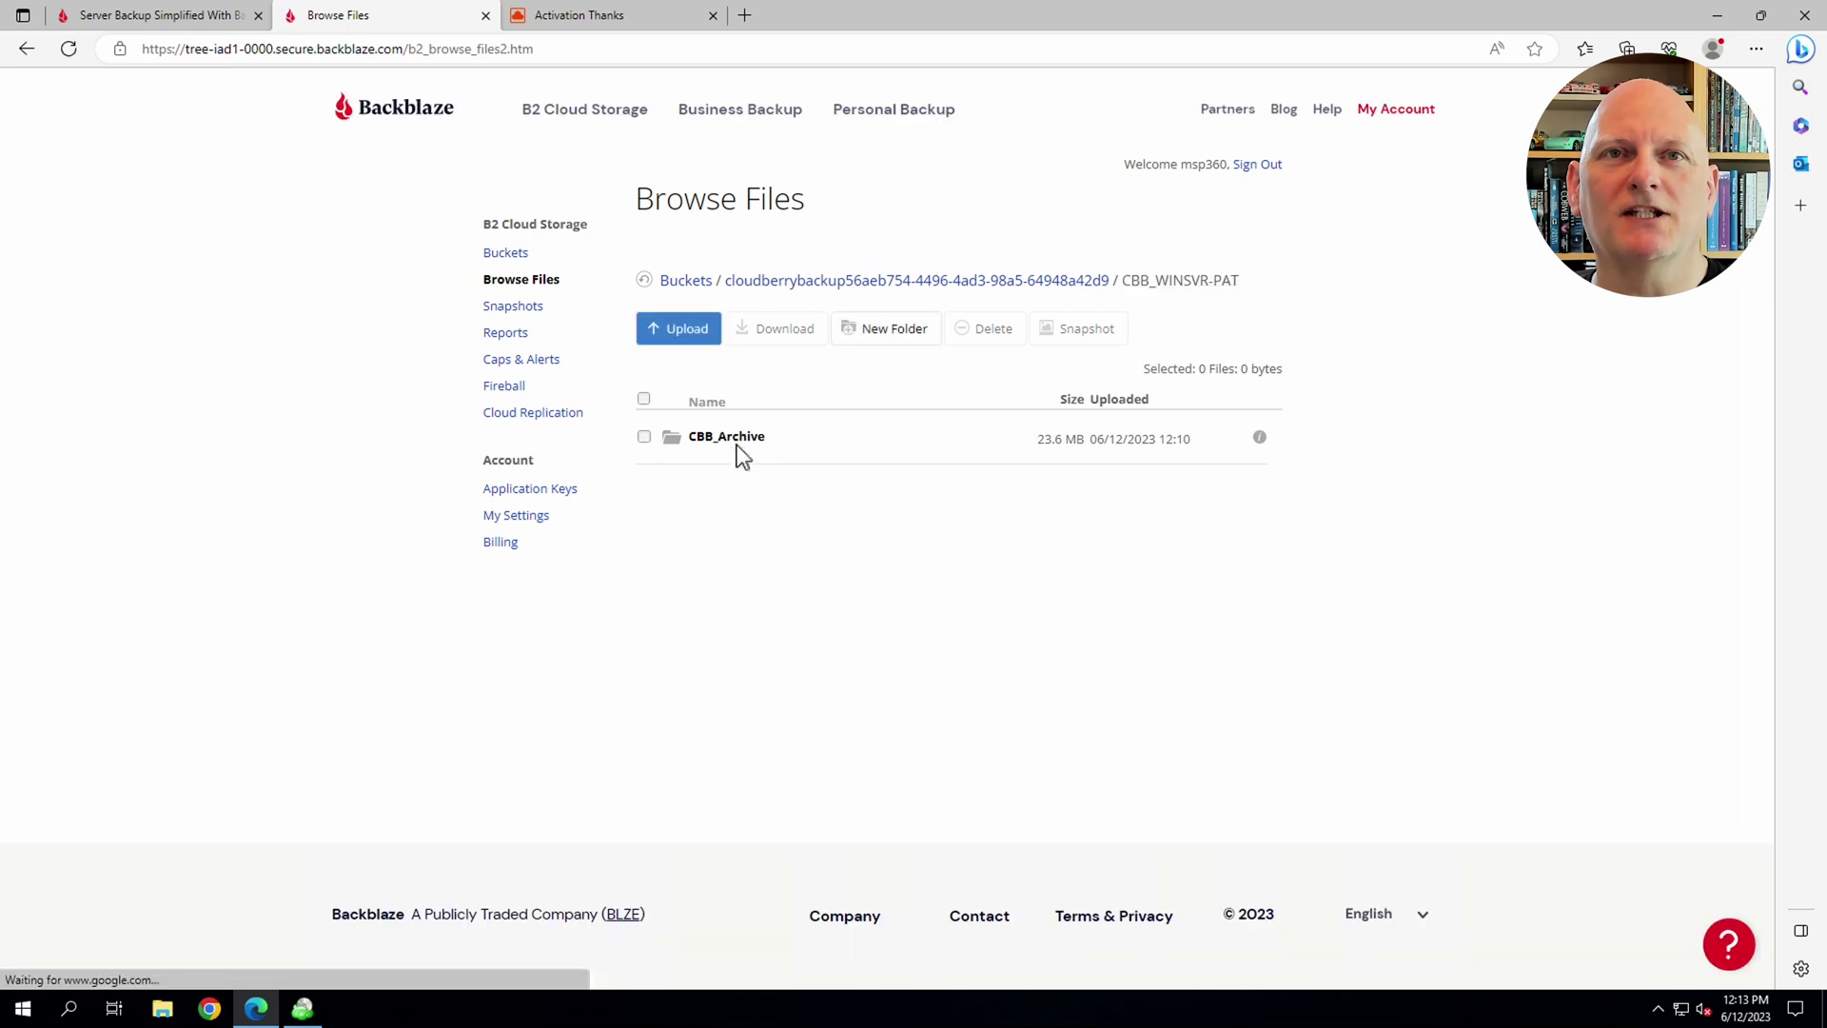
left_click(739, 436)
left_click(728, 461)
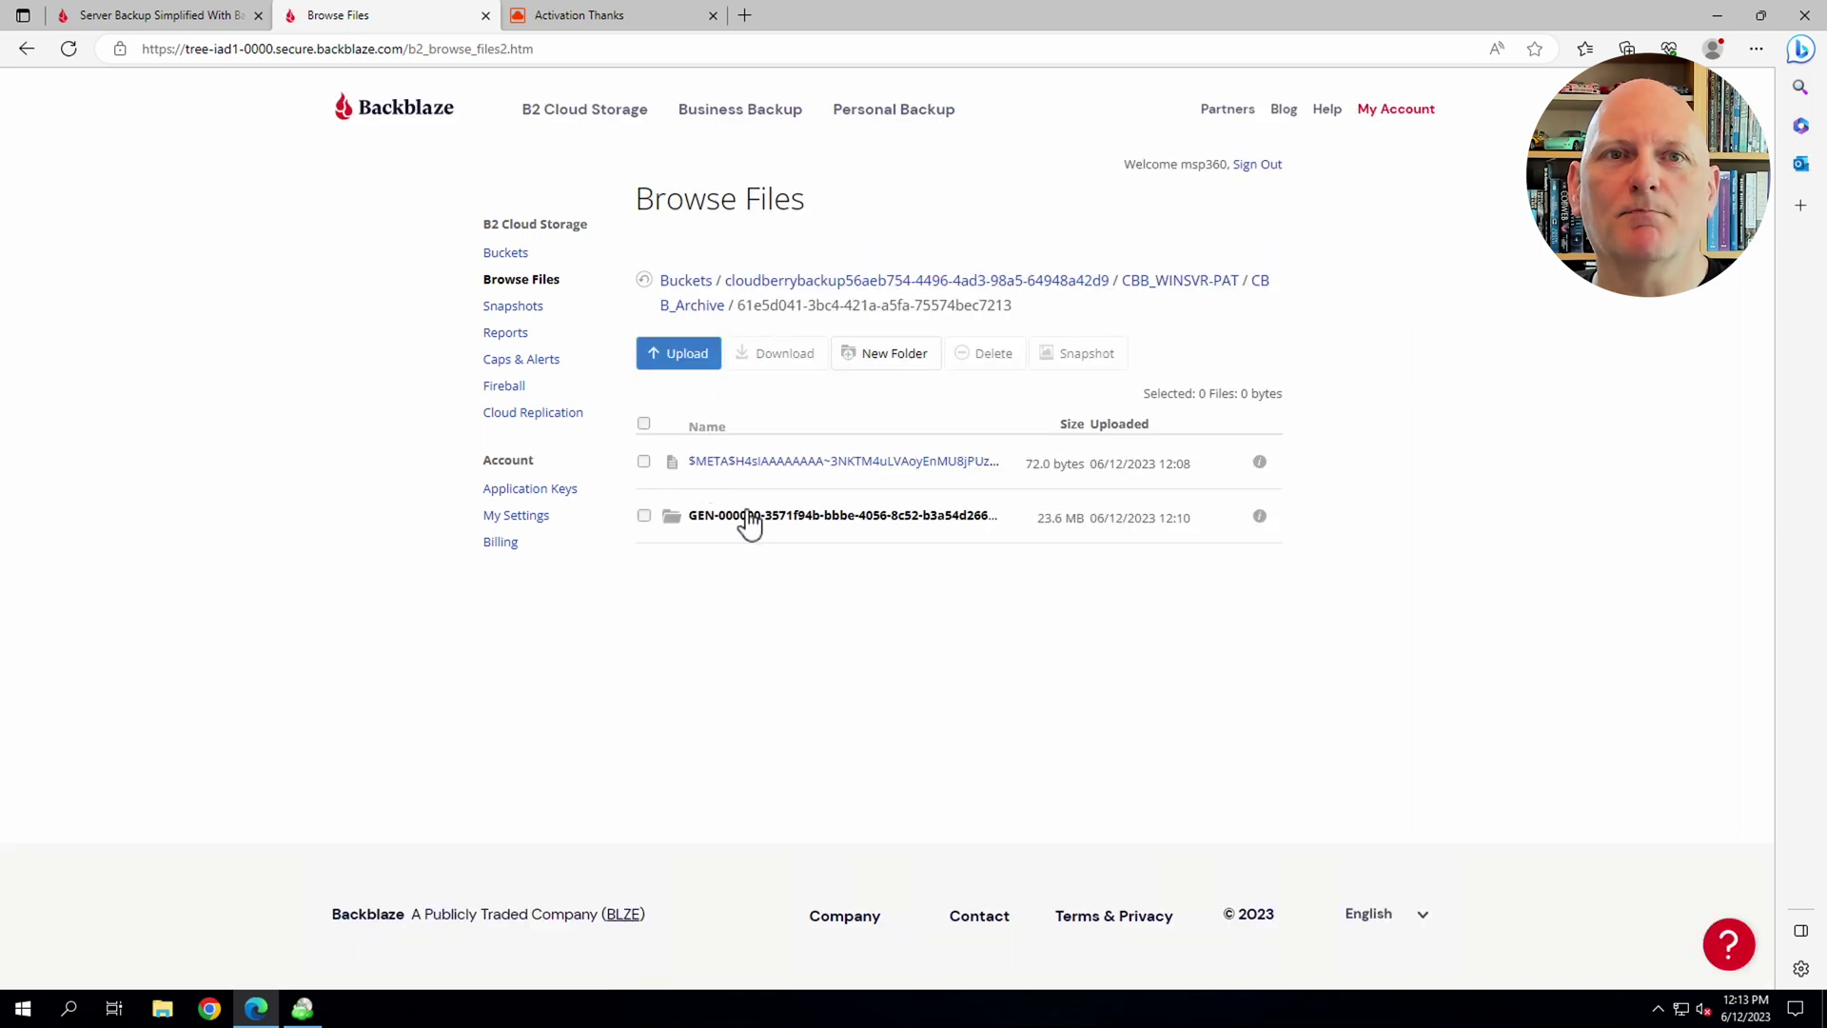
left_click(749, 519)
left_click(759, 655)
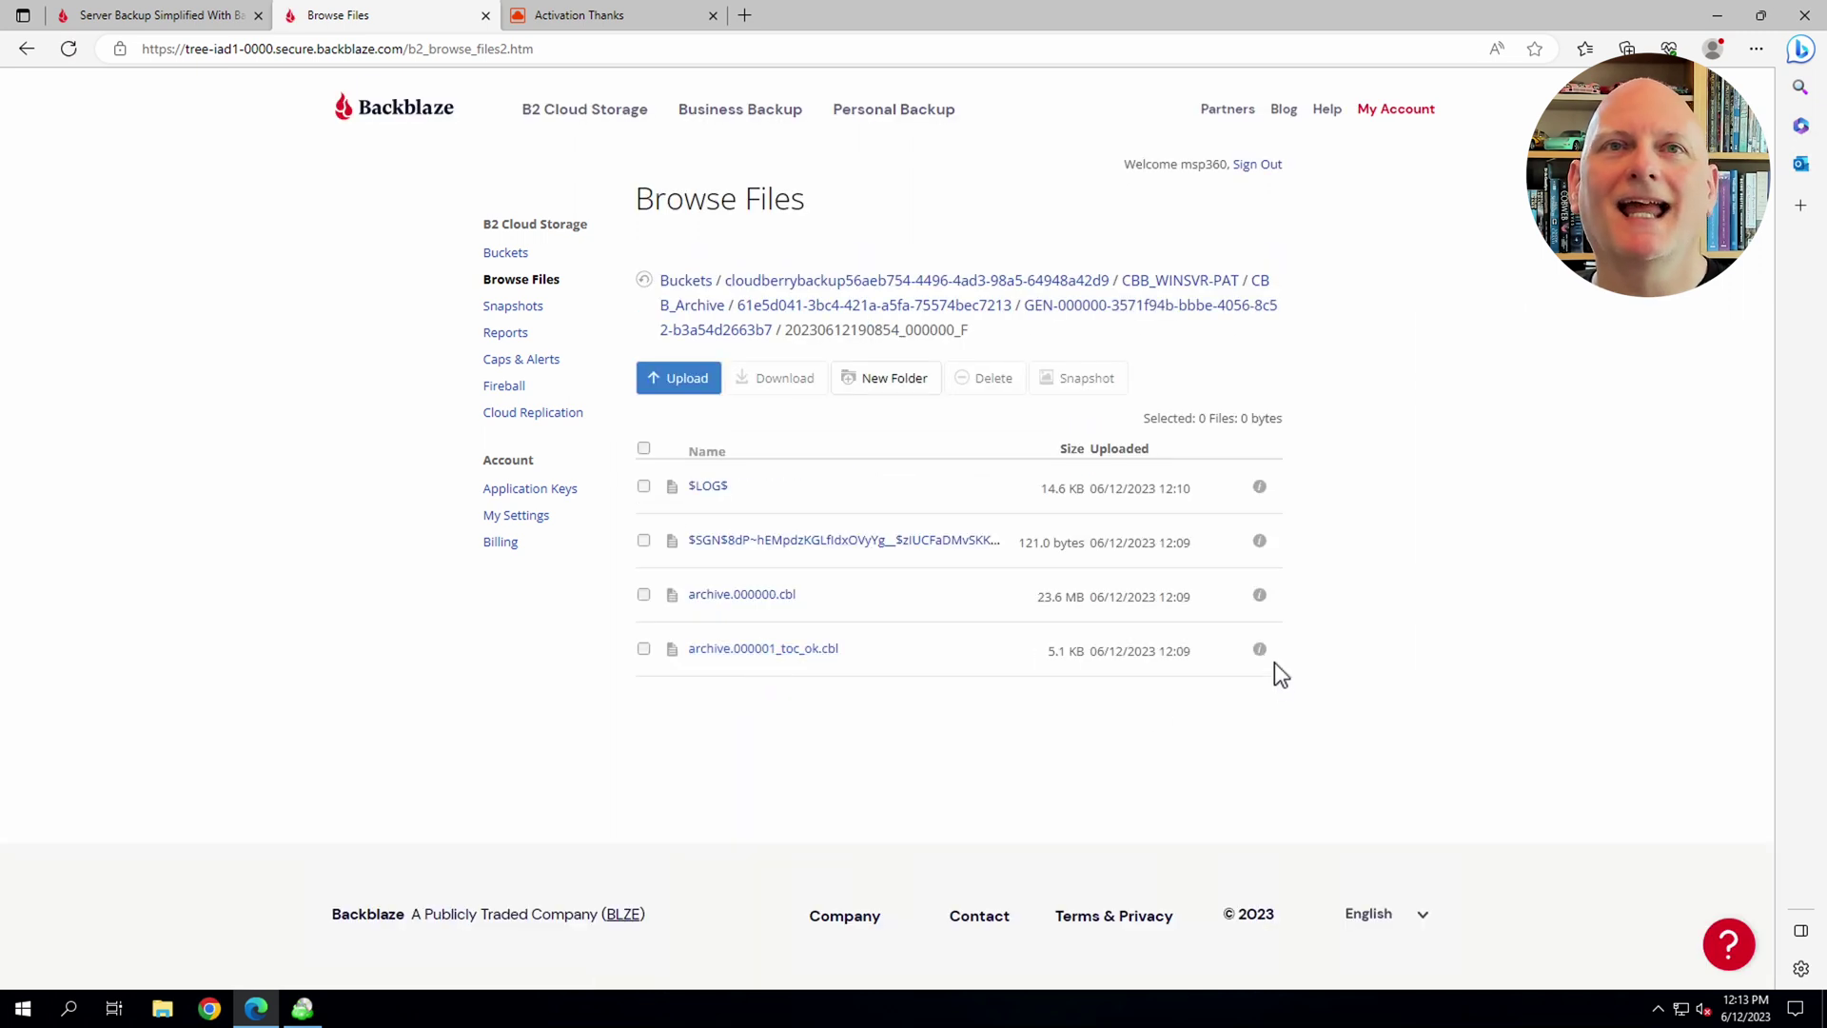
left_click(1259, 596)
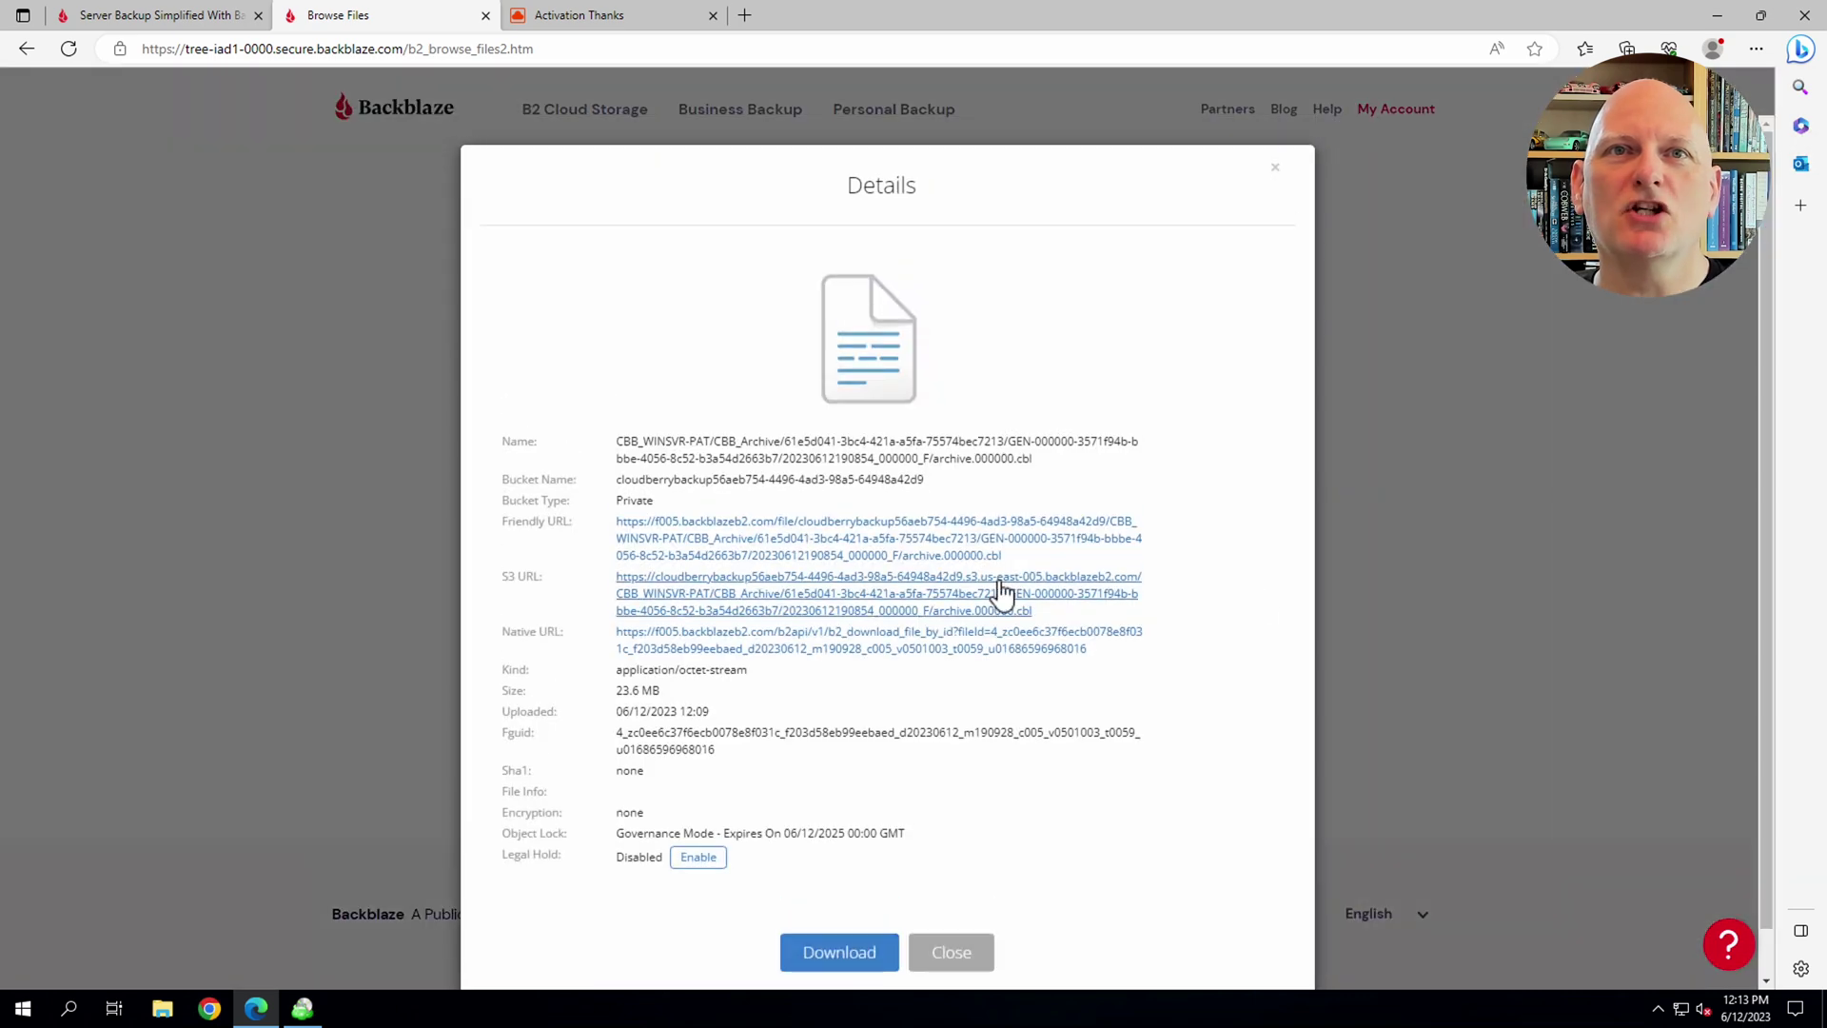